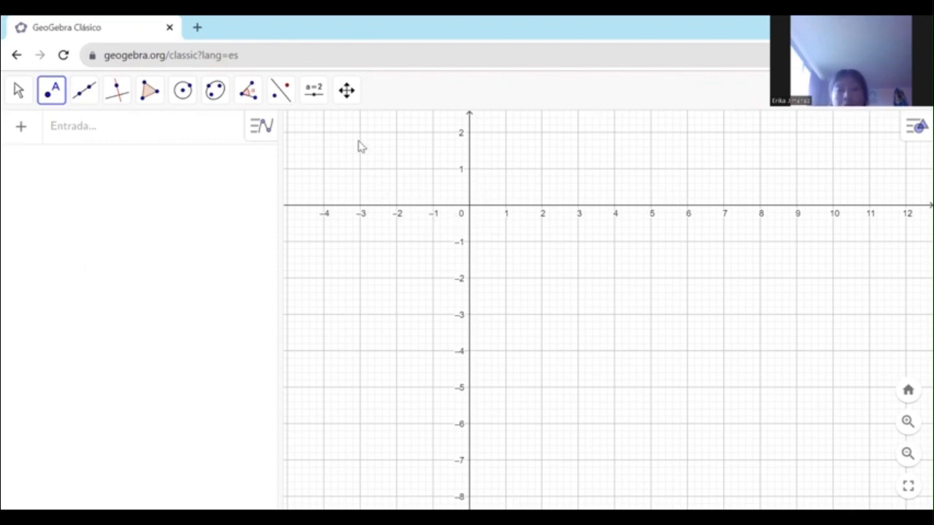
Create a number slider A = 1 near the upper part of the graph, ranging from -8 to 7
left_click(312, 96)
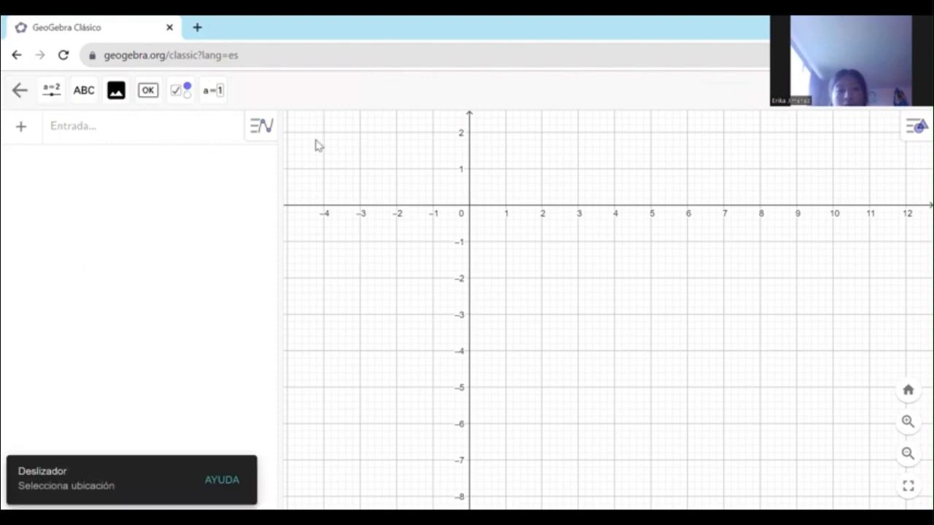
left_click(316, 144)
left_click(310, 206)
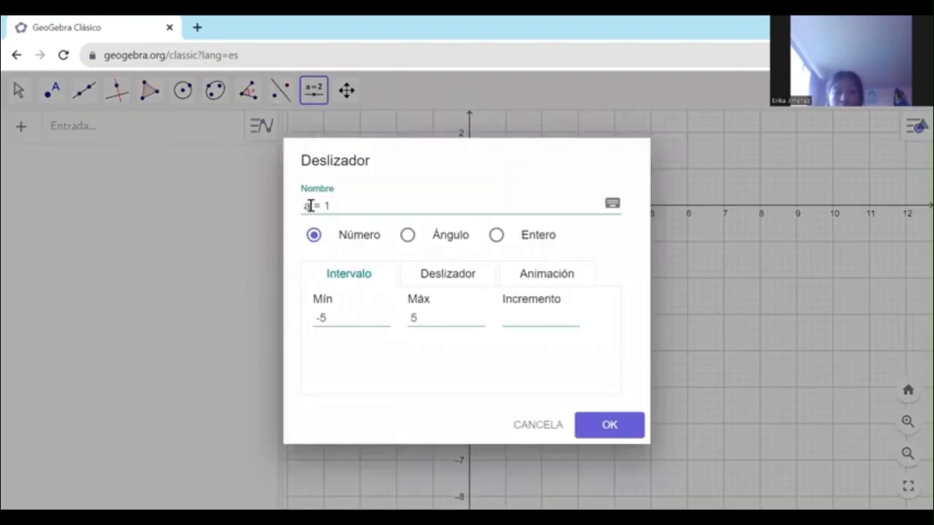
key("BackSpace")
type("A")
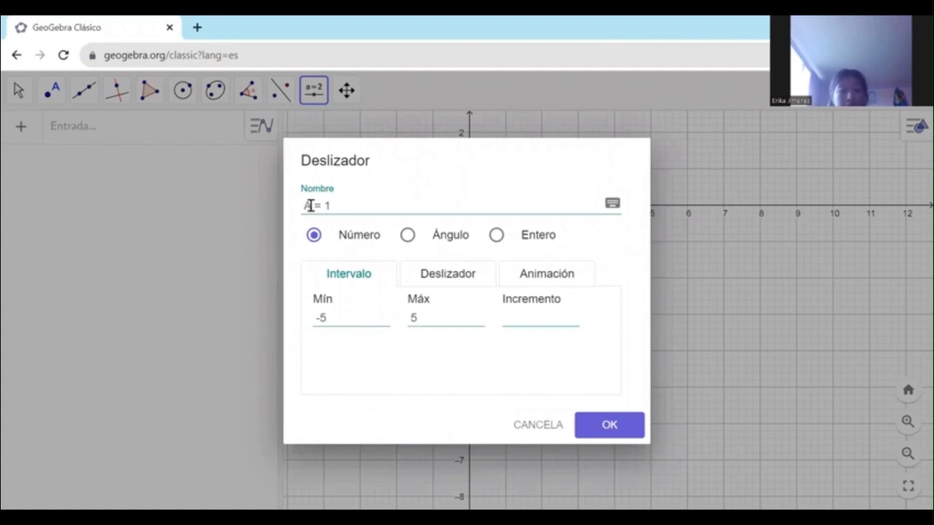
left_click(348, 322)
key("BackSpace")
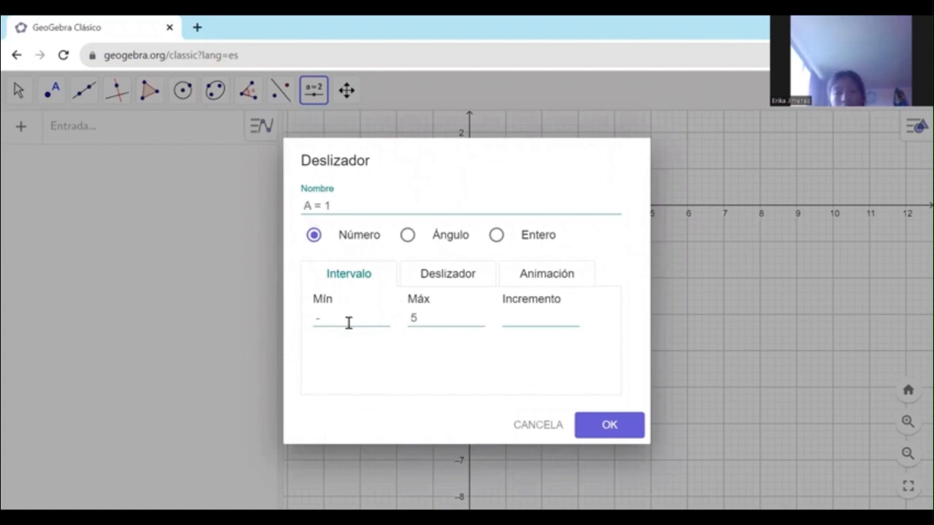
type("8")
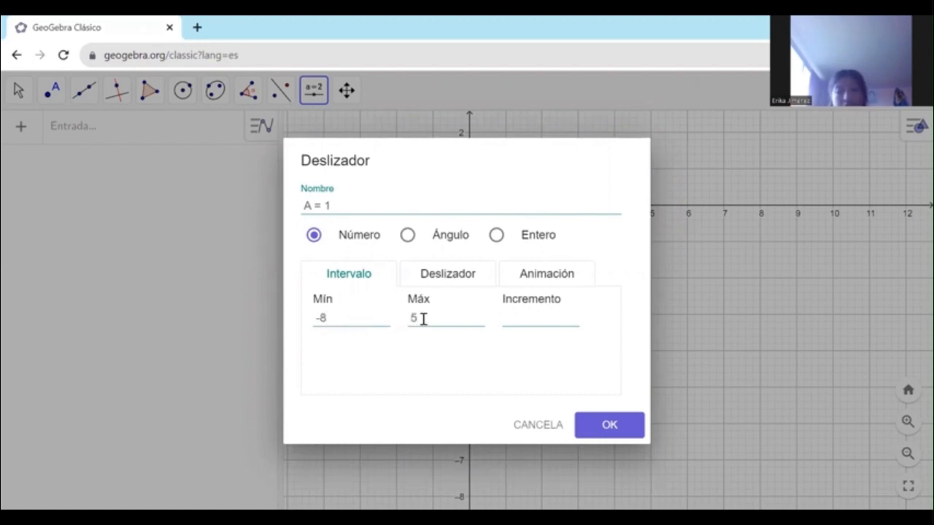
key("BackSpace")
type("7")
key("Return")
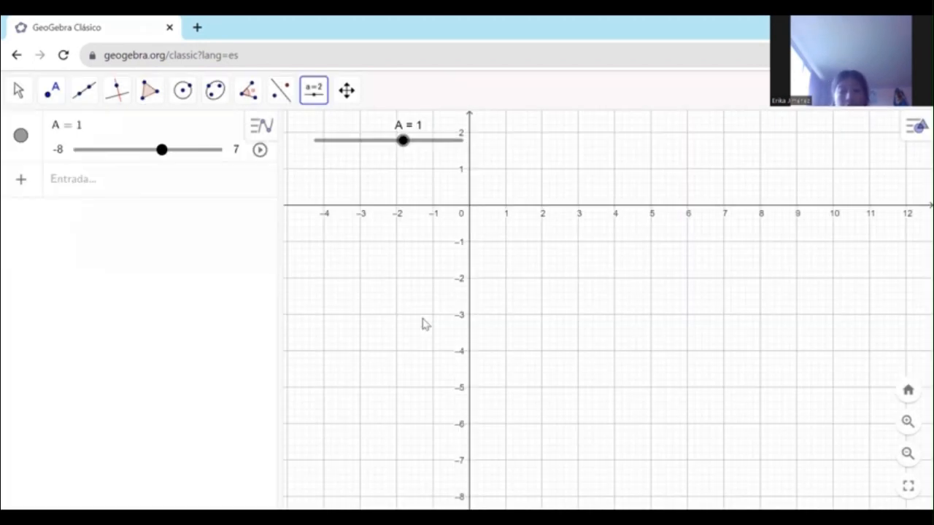
Create a second number slider B = 1 just below slider A, ranging from -8 to 7
left_click(342, 169)
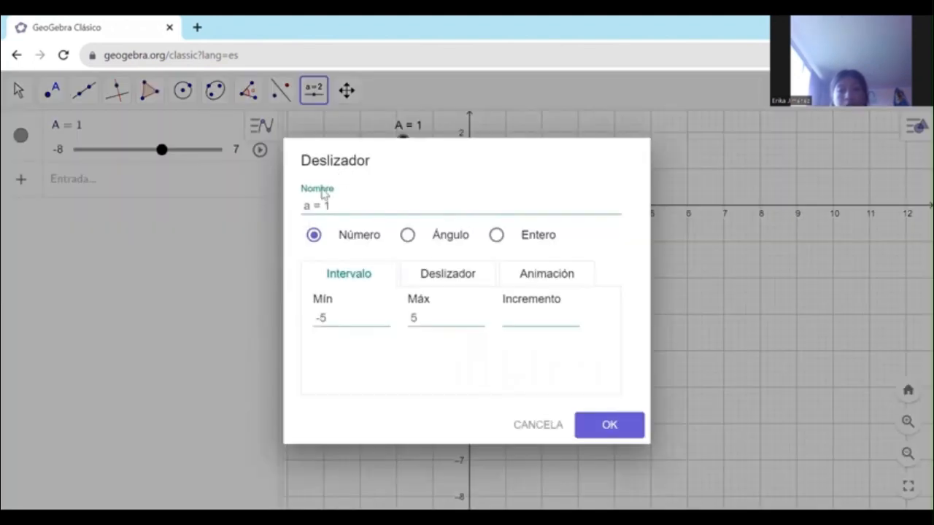
left_click(311, 205)
key("BackSpace")
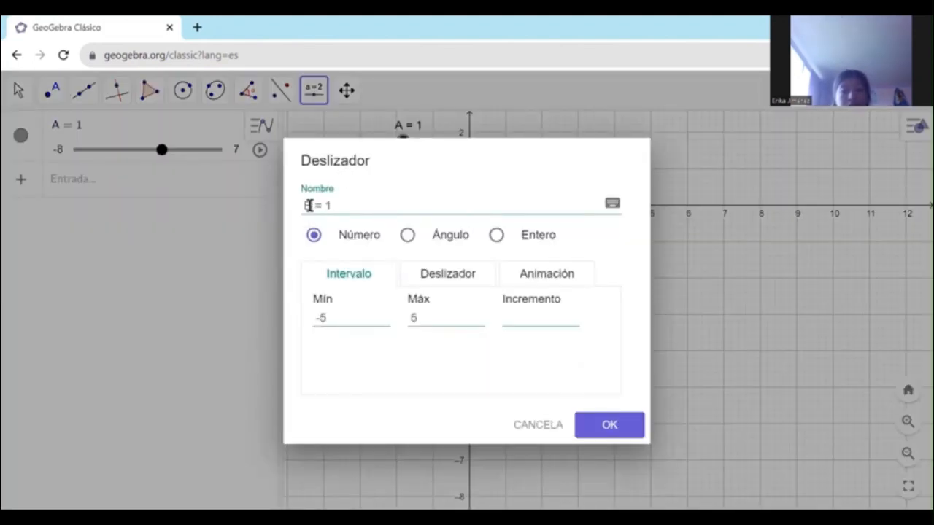
type("B")
left_click(343, 317)
key("BackSpace")
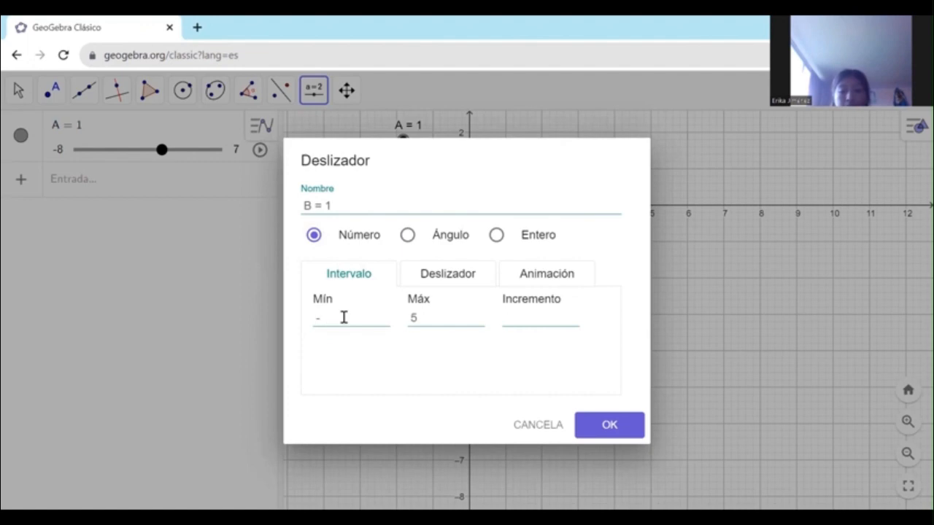
type("8")
left_click(411, 319)
key("BackSpace")
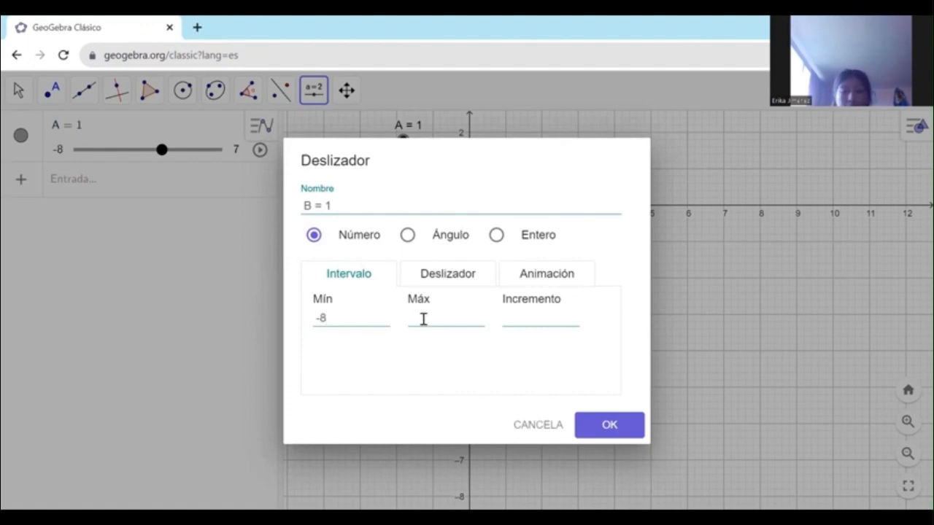
type("7")
key("Return")
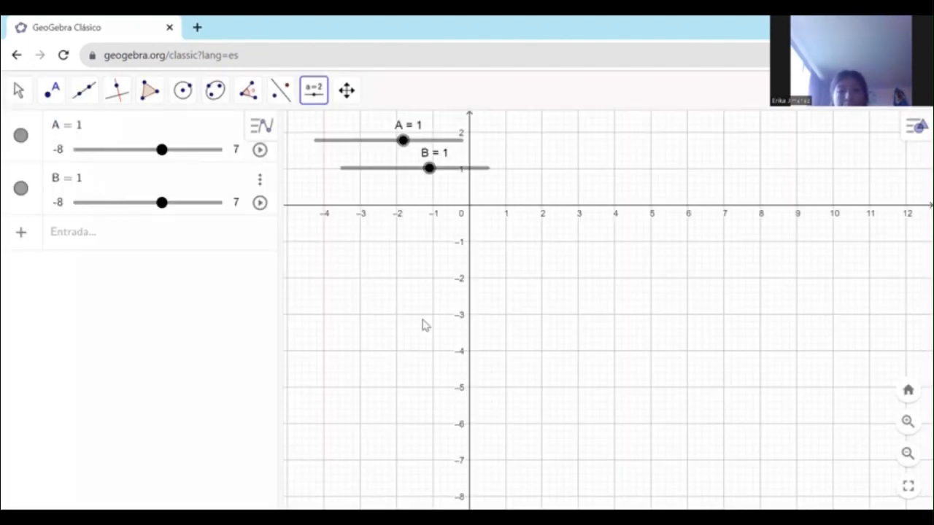
Plot the vertical line x = A, linked to slider A
left_click(134, 240)
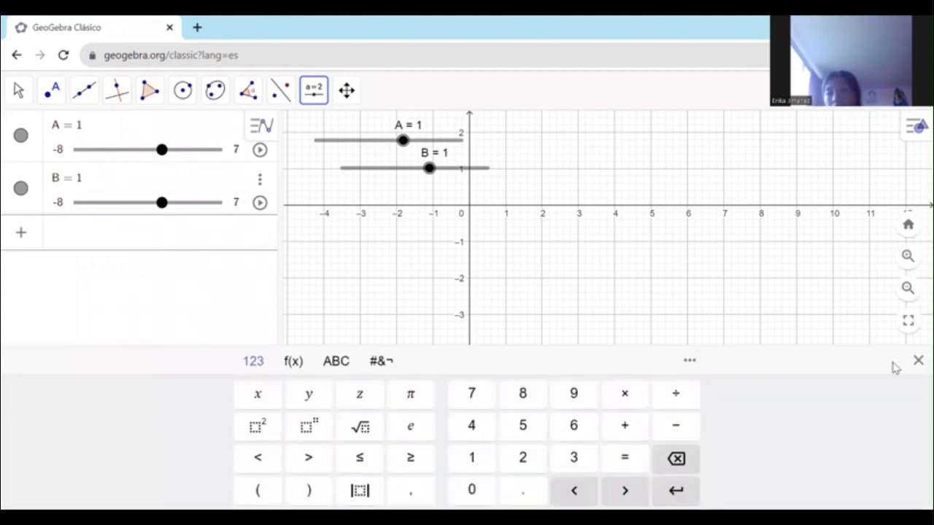
left_click(917, 360)
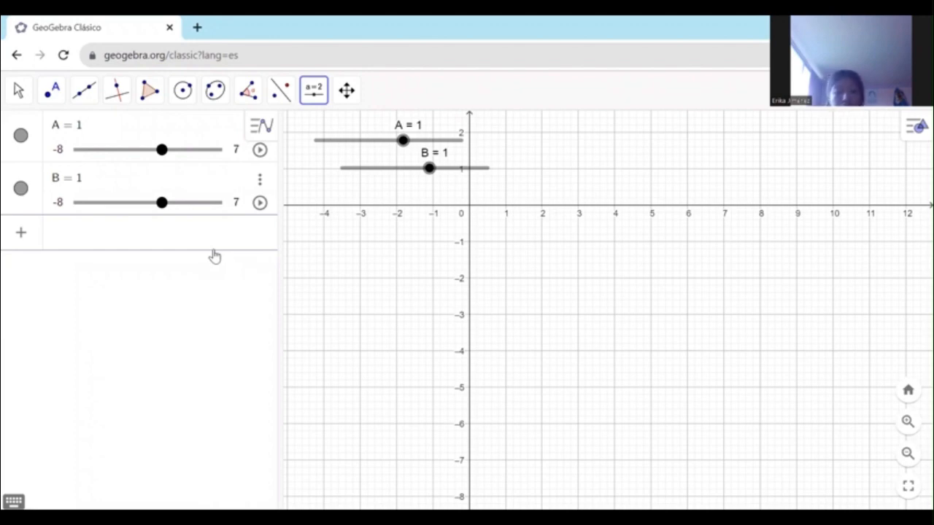
type("x ")
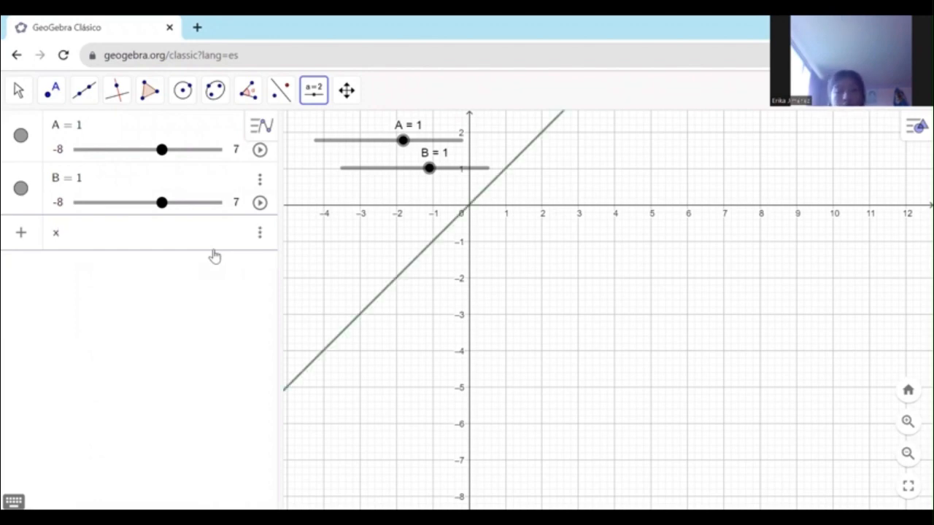
type("=")
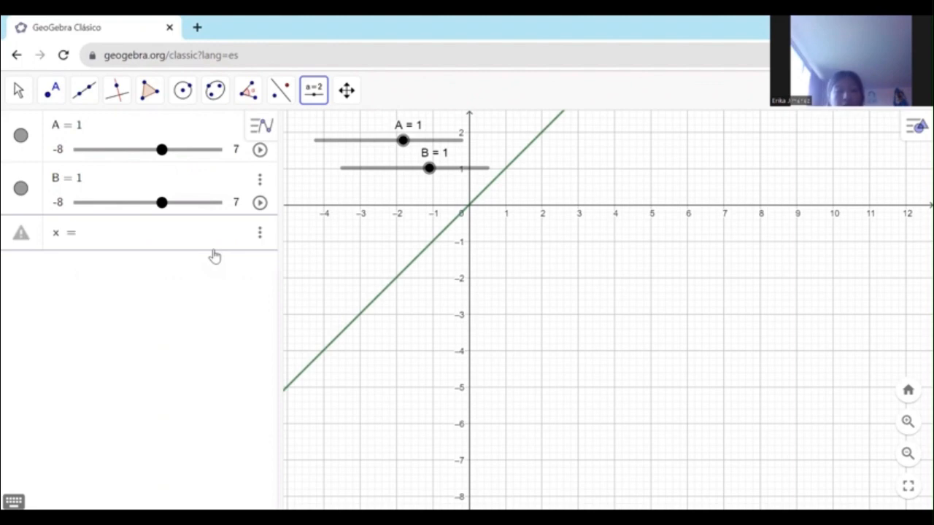
type("A")
key("Return")
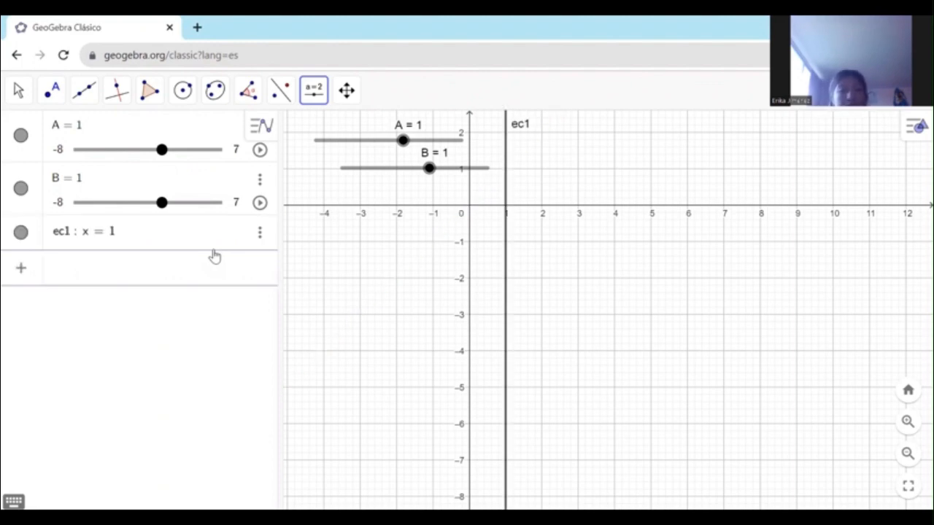
Plot the horizontal line y = B, linked to slider B
type("y")
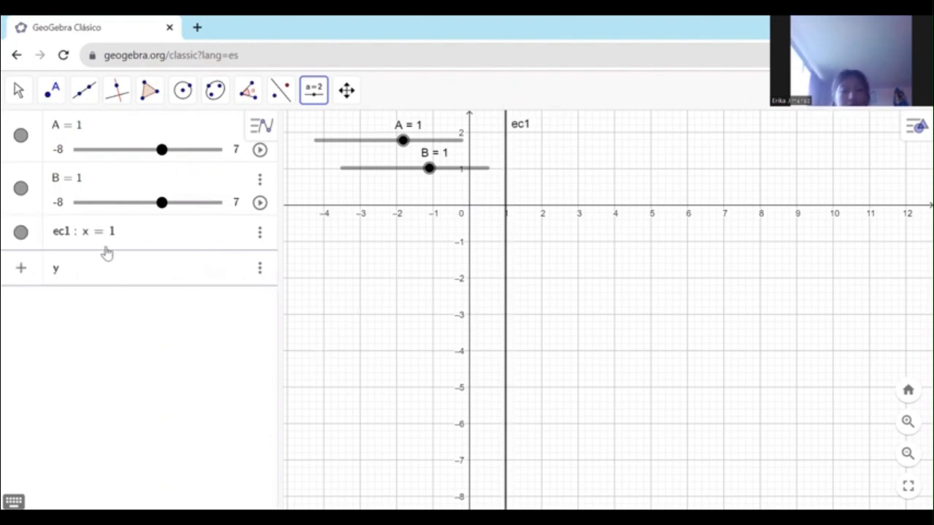
type(" =")
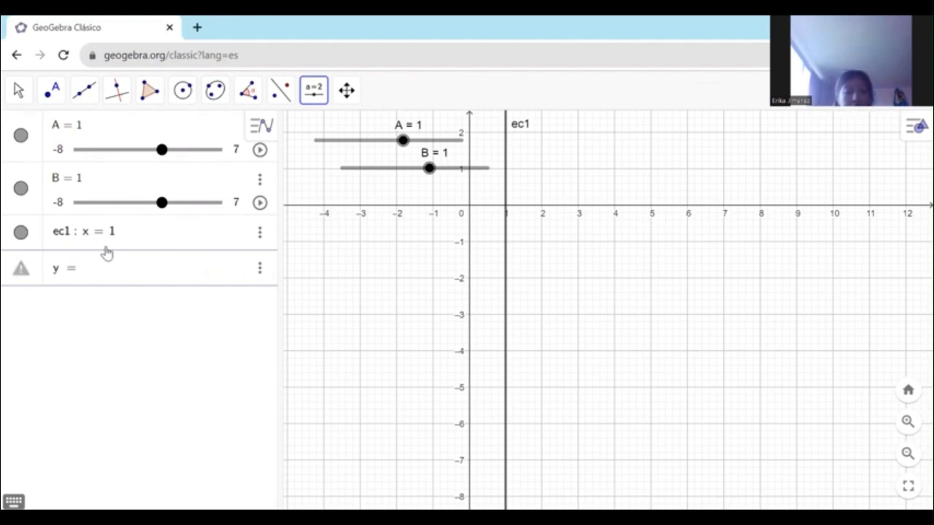
type(" B")
key("Return")
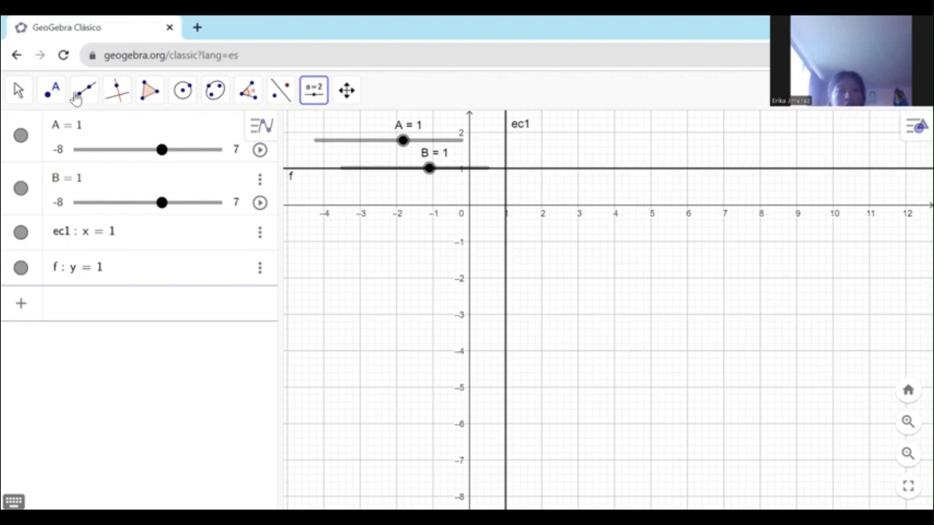
Mark the intersection point of the vertical line x = A and the horizontal line y = B
left_click(53, 91)
left_click(140, 93)
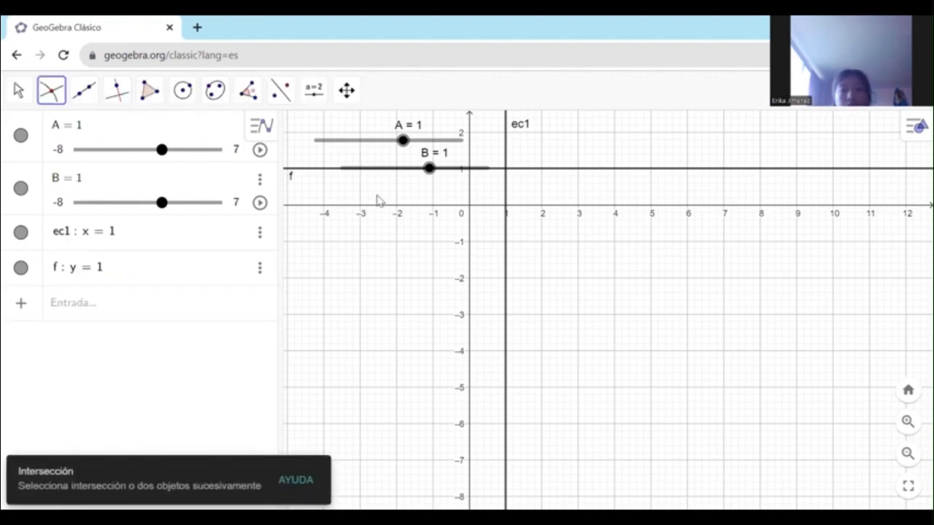
left_click(507, 167)
left_click(517, 176)
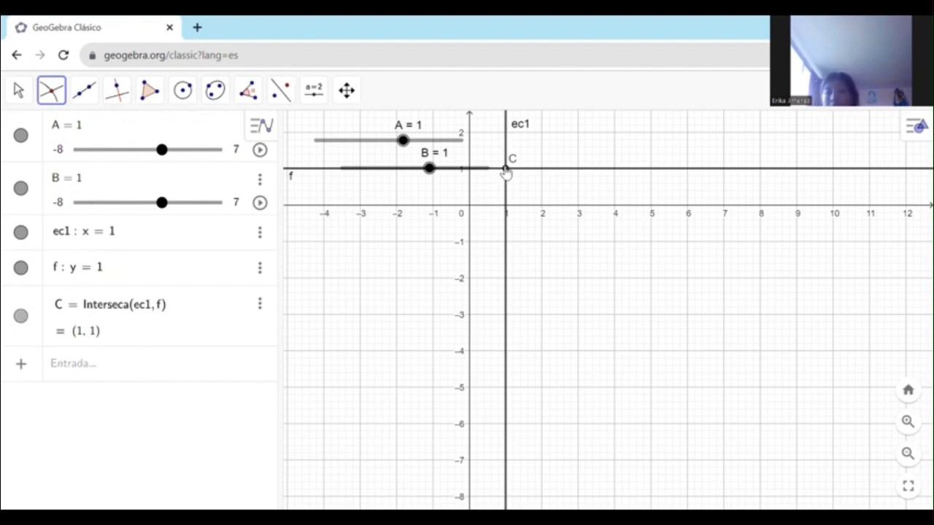
Add a point at the origin with coordinates (0,0)
left_click(120, 379)
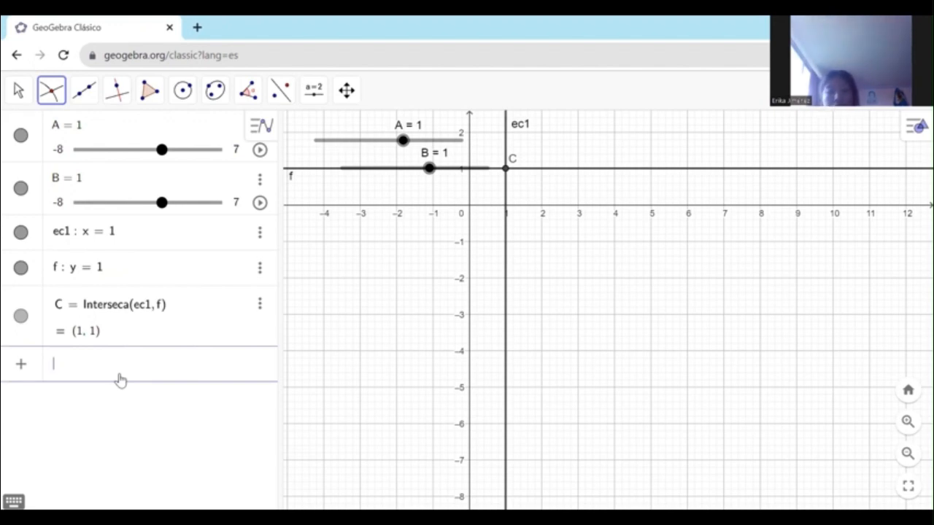
type("(0,")
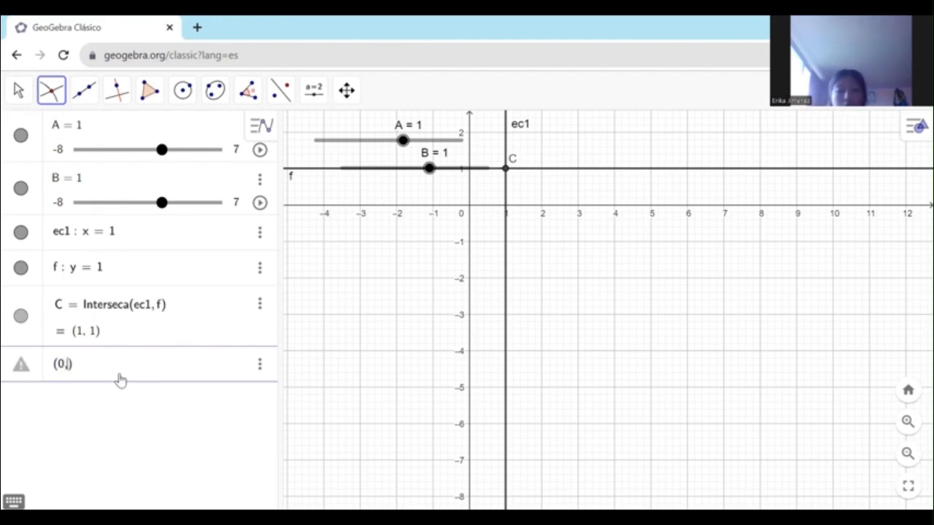
type("0")
key("Return")
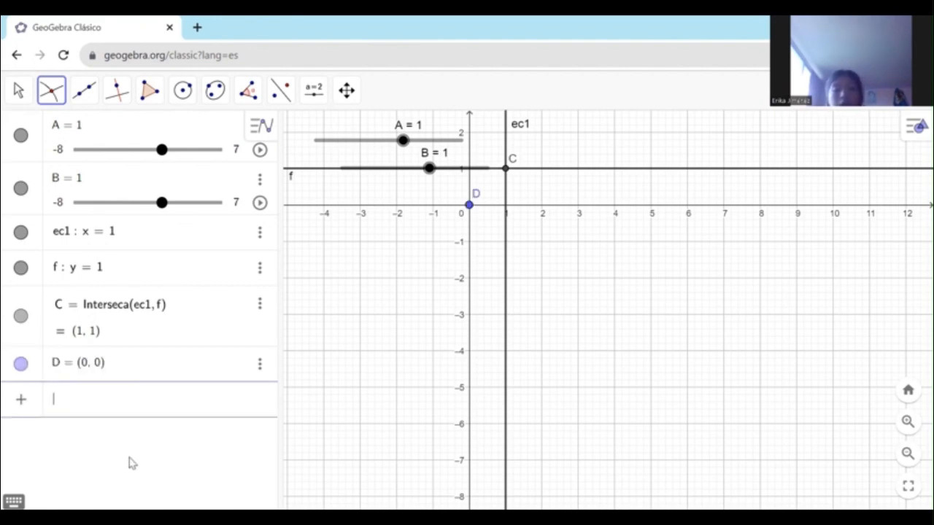
Draw a segment from origin point D to intersection point C
left_click(84, 91)
left_click(84, 93)
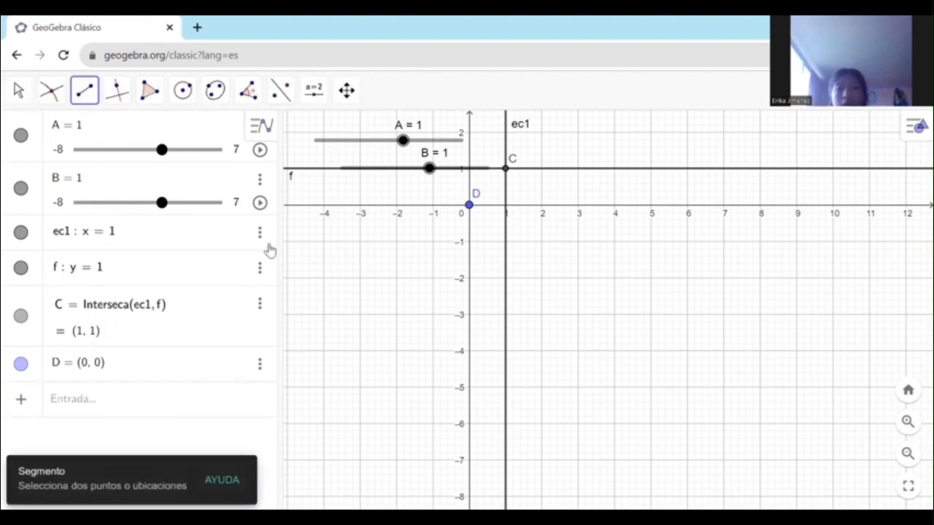
left_click(469, 206)
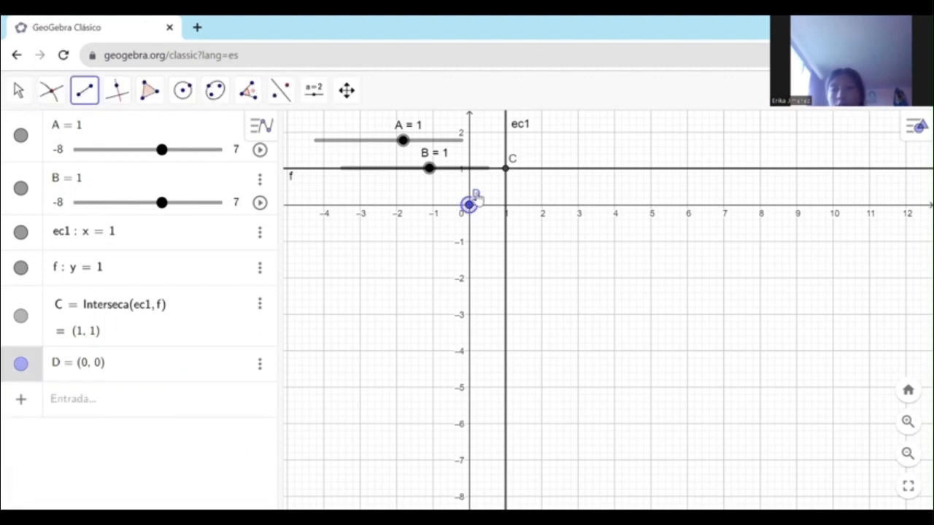
left_click(506, 170)
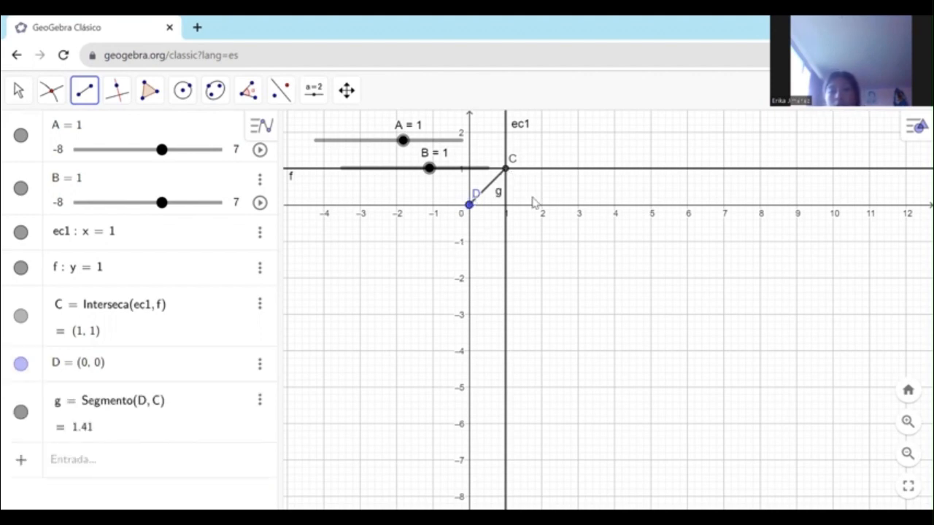
Animate sliders A and B together to examine how the lines and segment move, and stop both animations
scroll(533, 202, "up", 2)
scroll(533, 203, "up", 5)
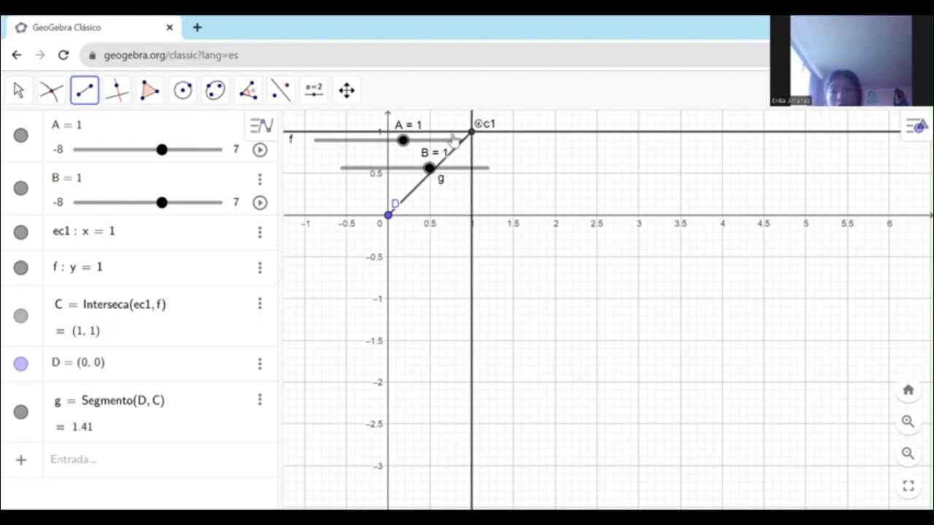
left_click(260, 150)
left_click(259, 202)
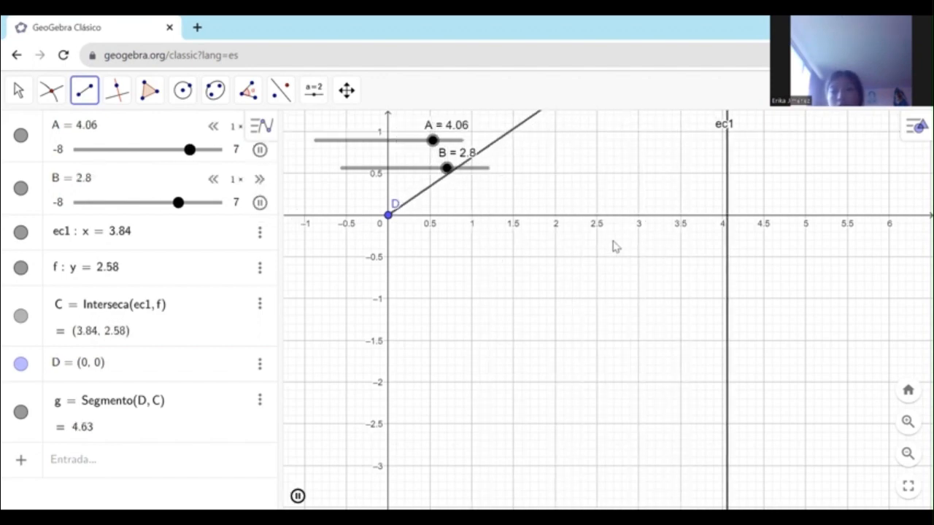
scroll(613, 246, "down", 1)
scroll(613, 246, "down", 5)
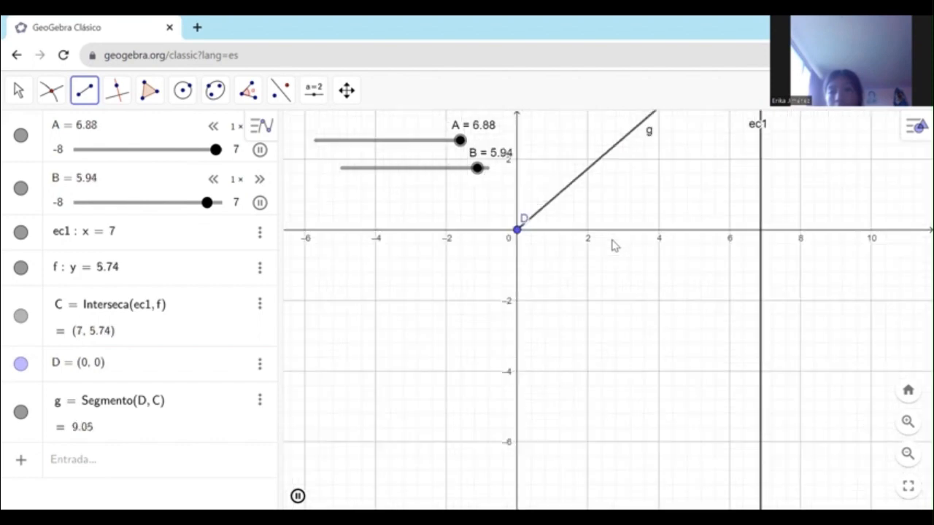
scroll(612, 246, "down", 4)
scroll(613, 246, "down", 1)
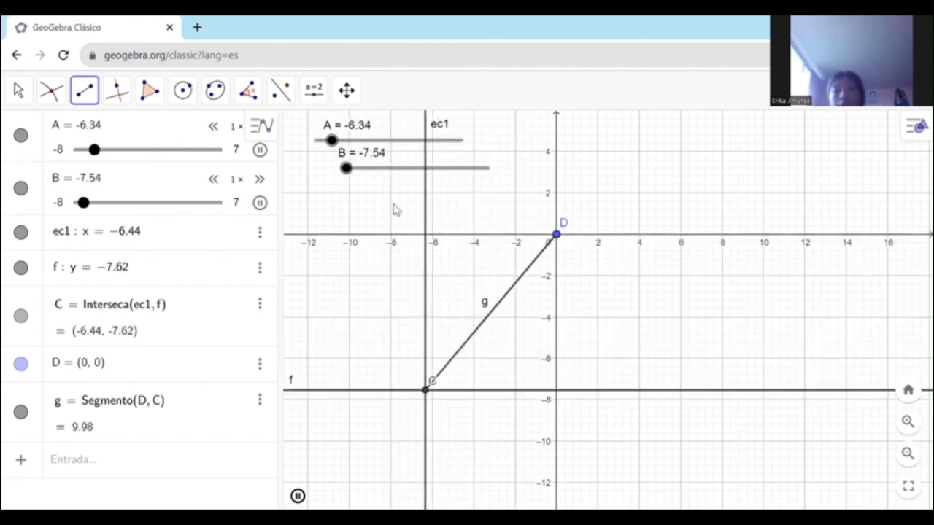
left_click(260, 149)
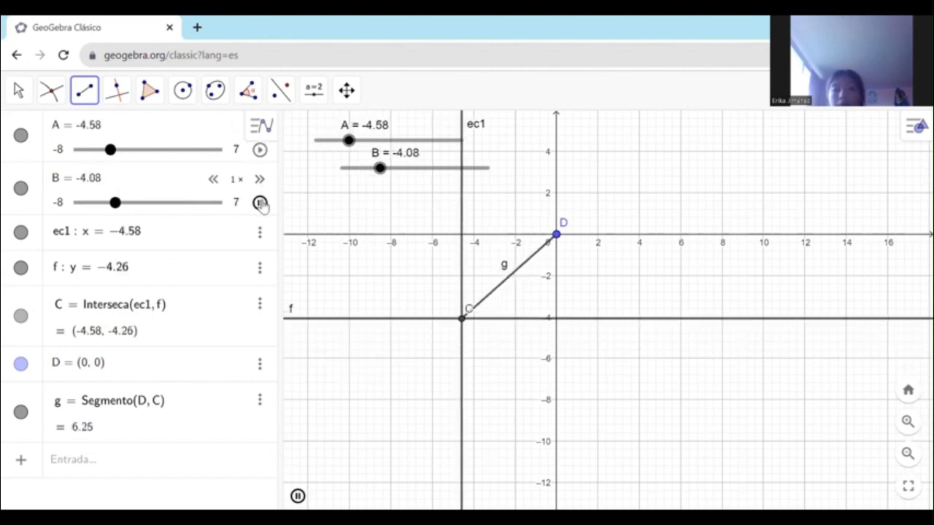
left_click(259, 202)
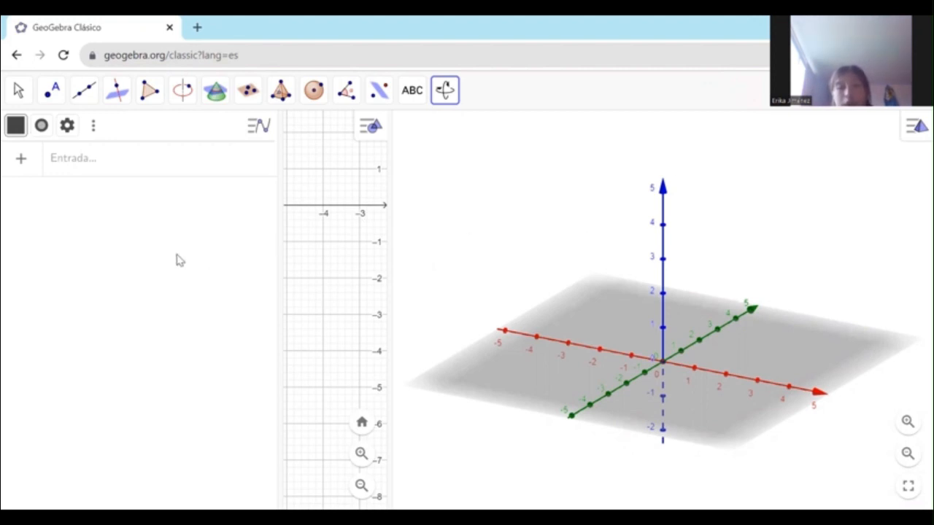
Add a point at the origin with coordinates (0,0)
left_click(129, 169)
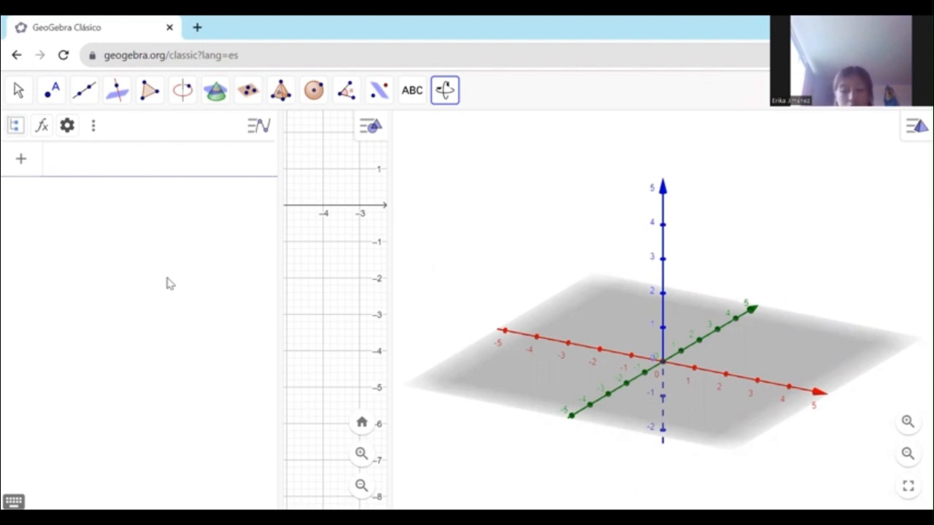
type("(0,0")
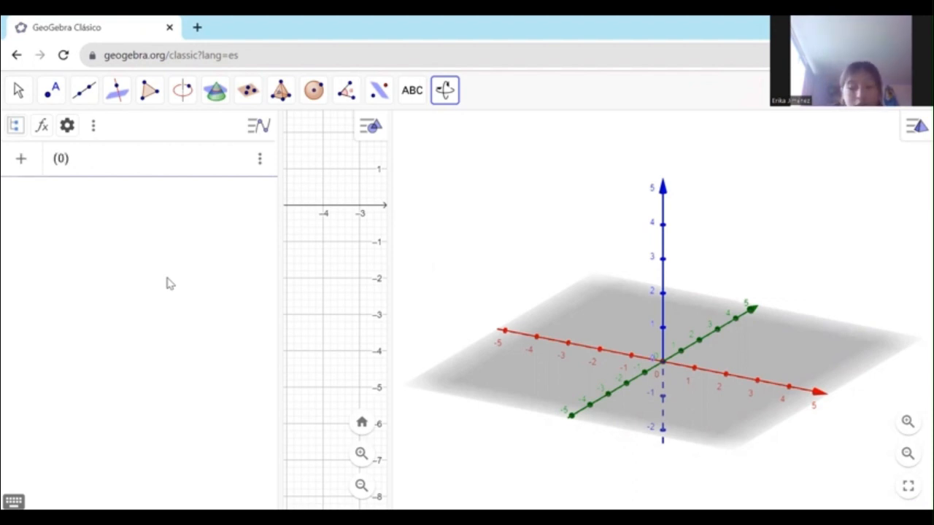
key("Return")
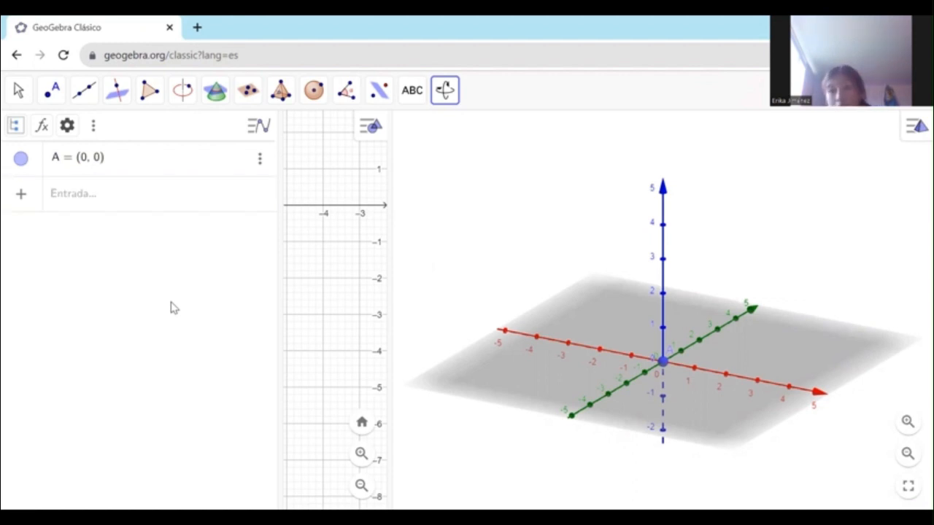
Create a number slider named A in the 2D view, ranging from -5 to 5 with value 1
left_click(353, 209)
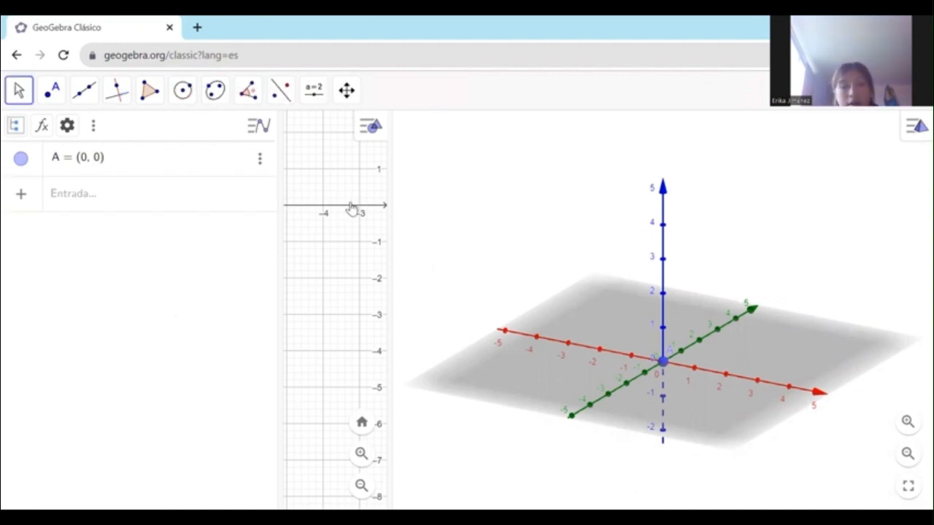
left_click(310, 106)
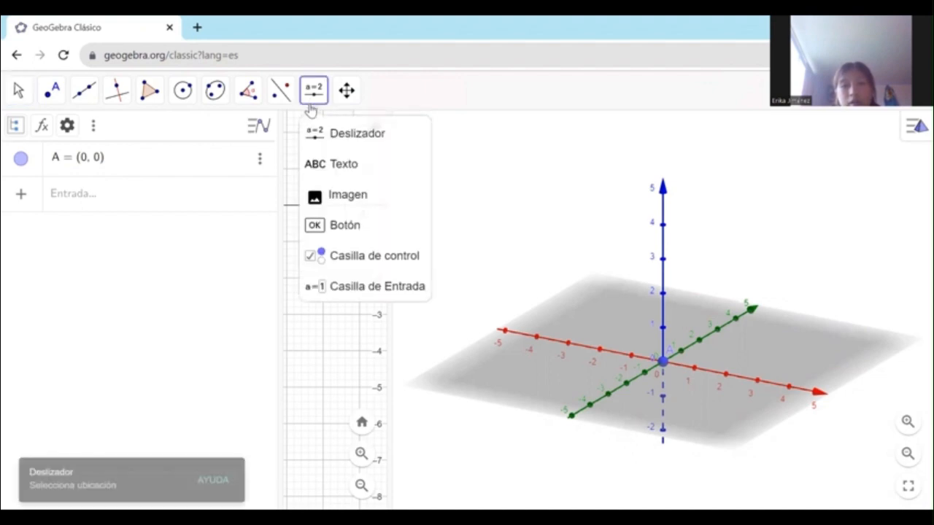
left_click(326, 137)
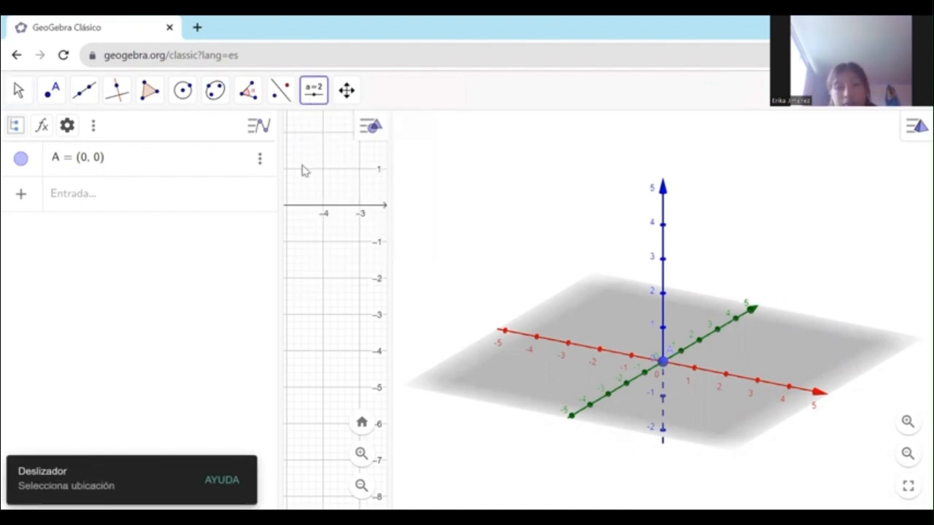
left_click(313, 153)
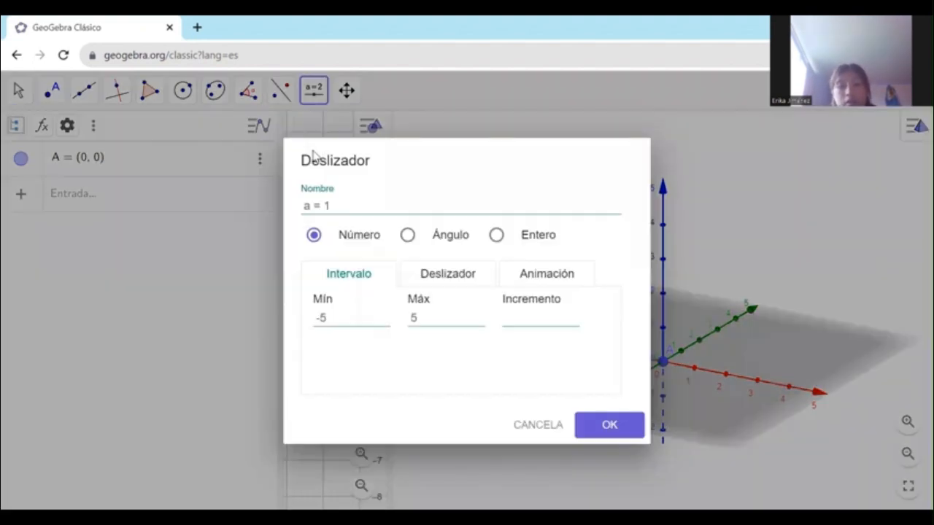
left_click(308, 205)
key("BackSpace")
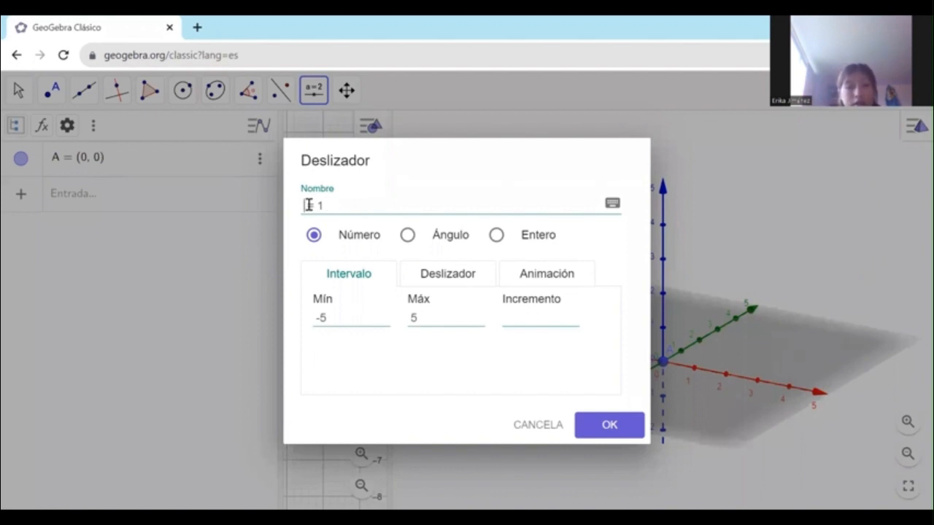
type("a")
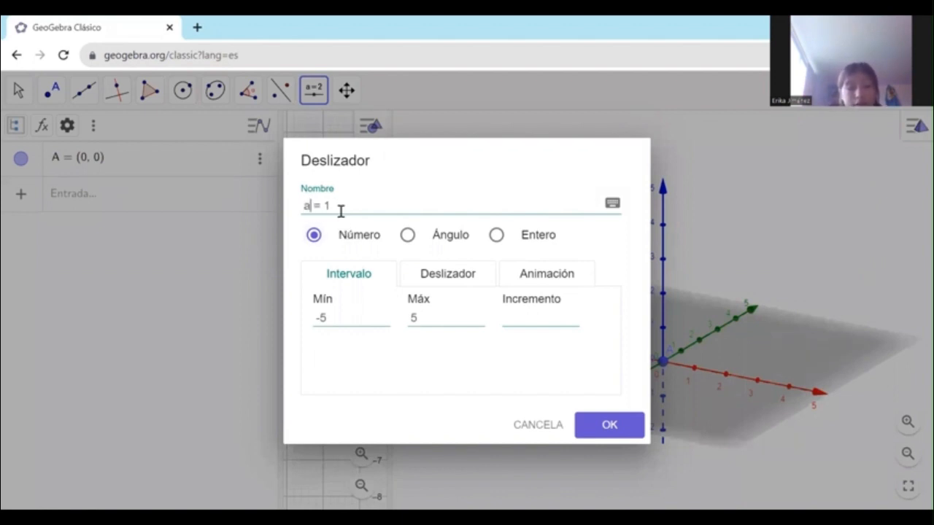
key("BackSpace")
type("A")
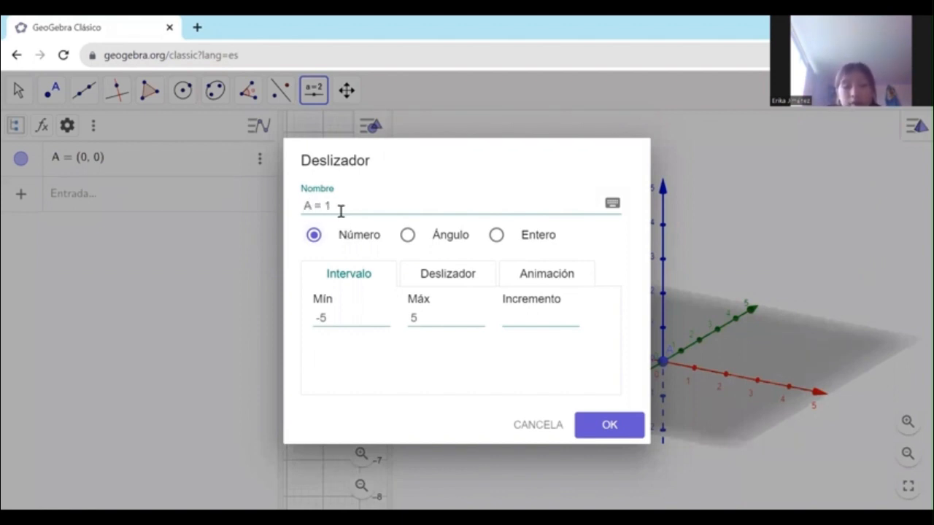
key("Return")
Create a second number slider named B below slider A, ranging from -5 to 5 with value 1
left_click(325, 179)
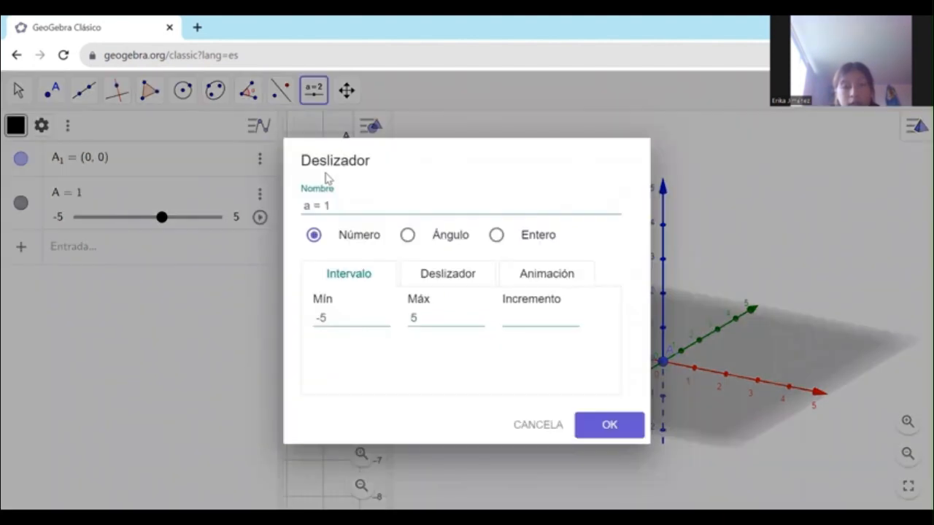
left_click(310, 207)
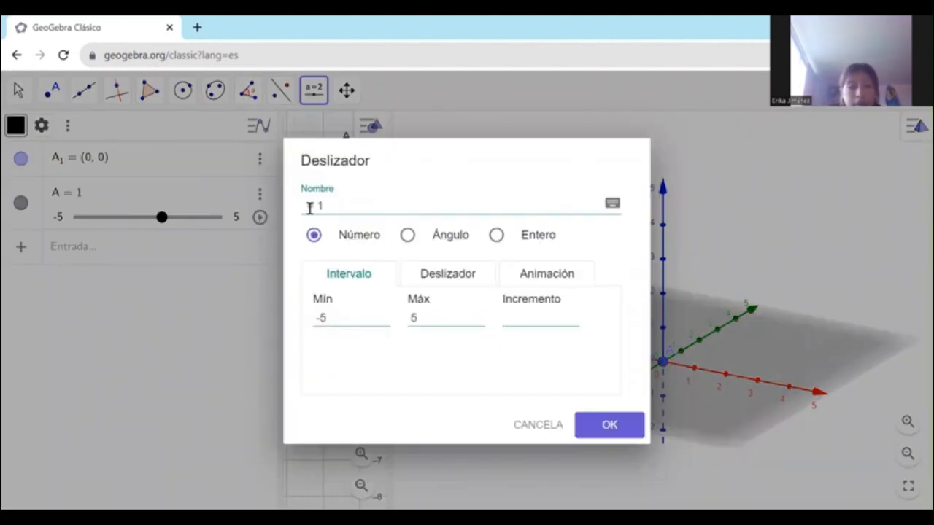
key("BackSpace")
type("B")
key("Return")
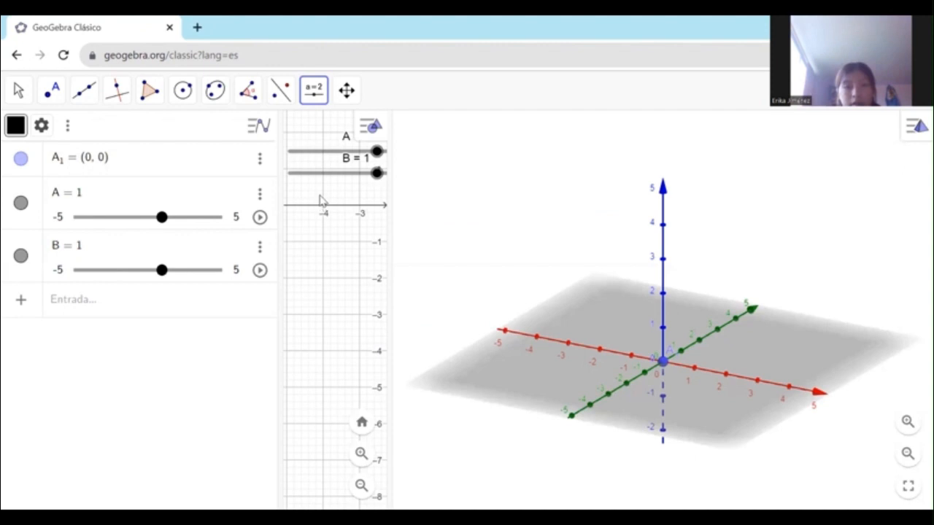
Create a third number slider named C below slider B, ranging from -5 to 5 with value 1
left_click(323, 203)
left_click(310, 206)
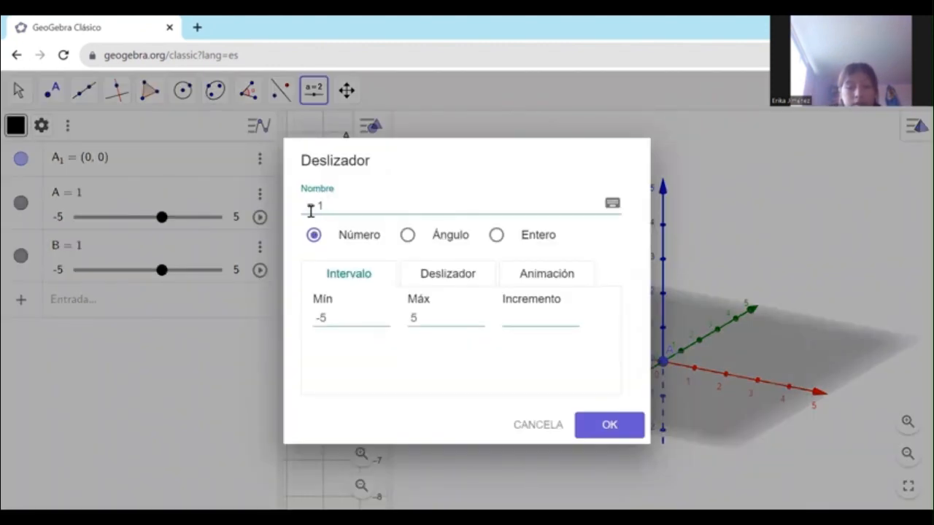
type("C")
key("Return")
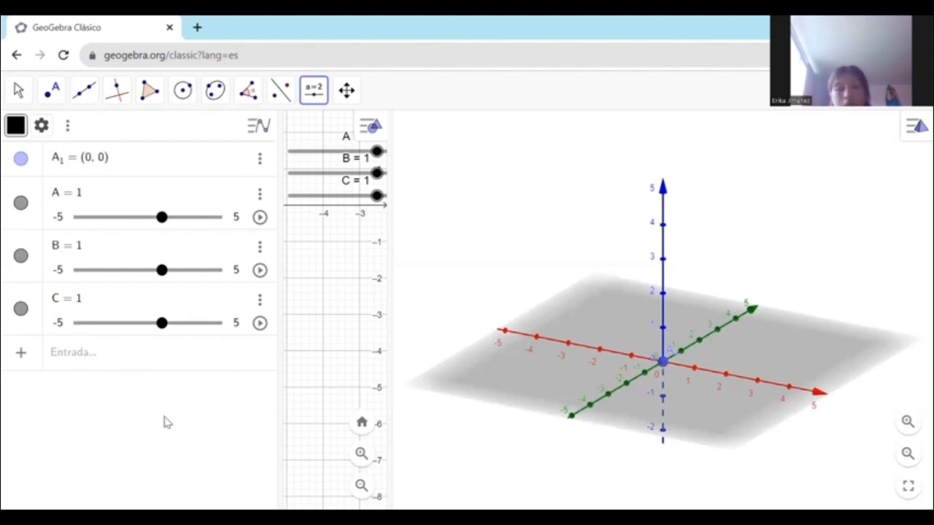
Define the 3D point D = (A,B,C) from the three sliders
left_click(115, 364)
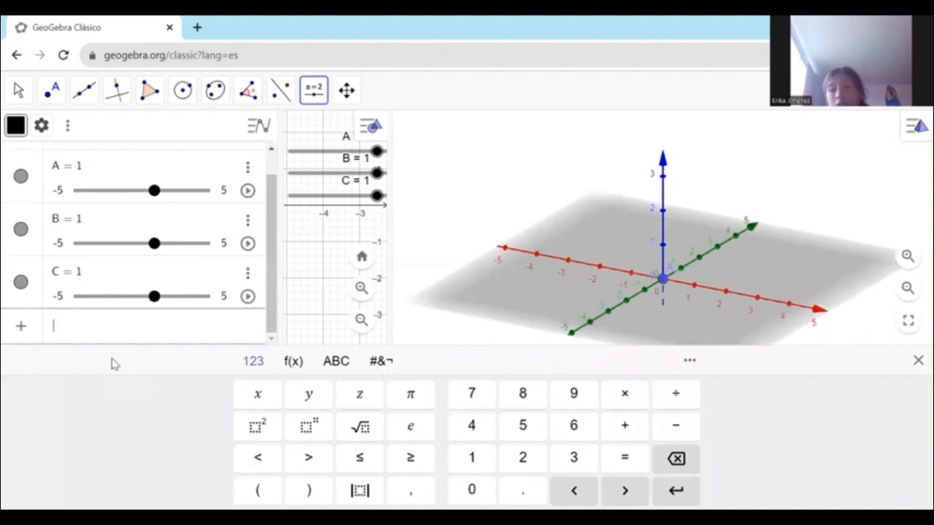
left_click(917, 360)
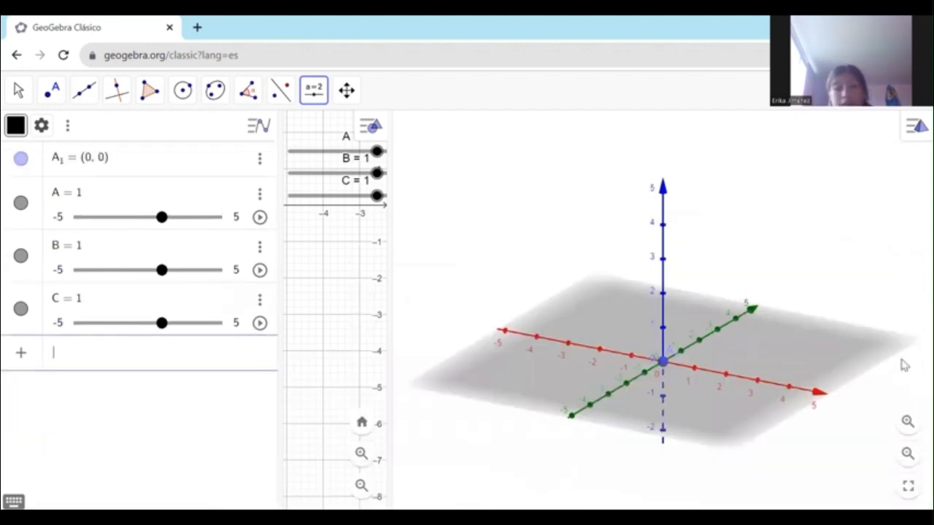
type("D")
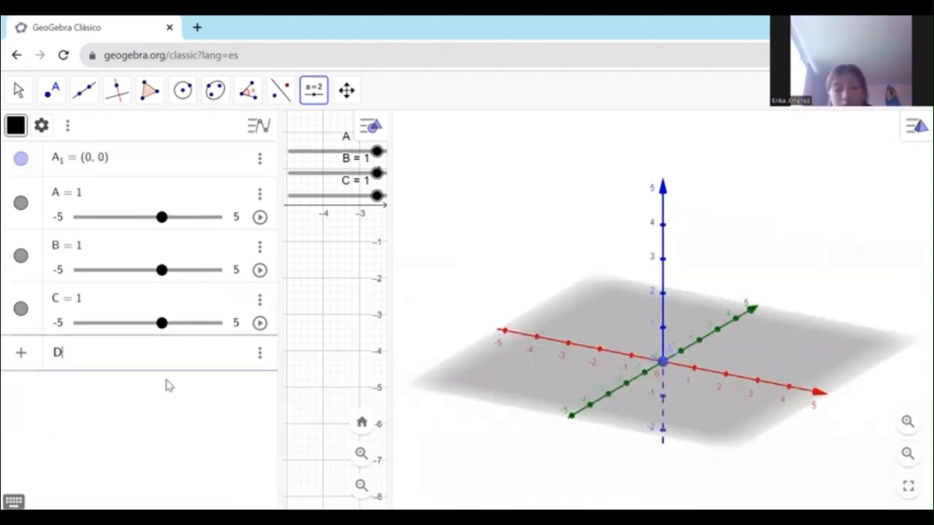
type(" = ")
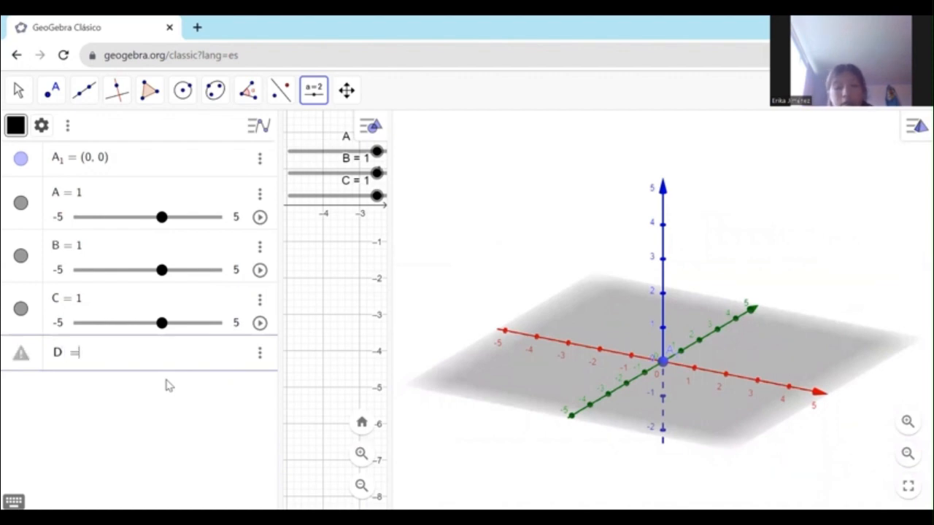
type("(")
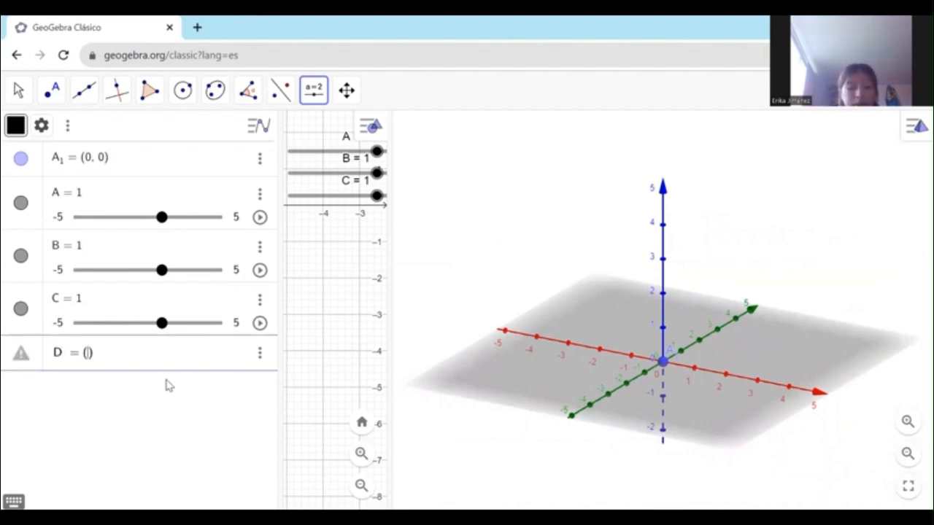
type("A,B")
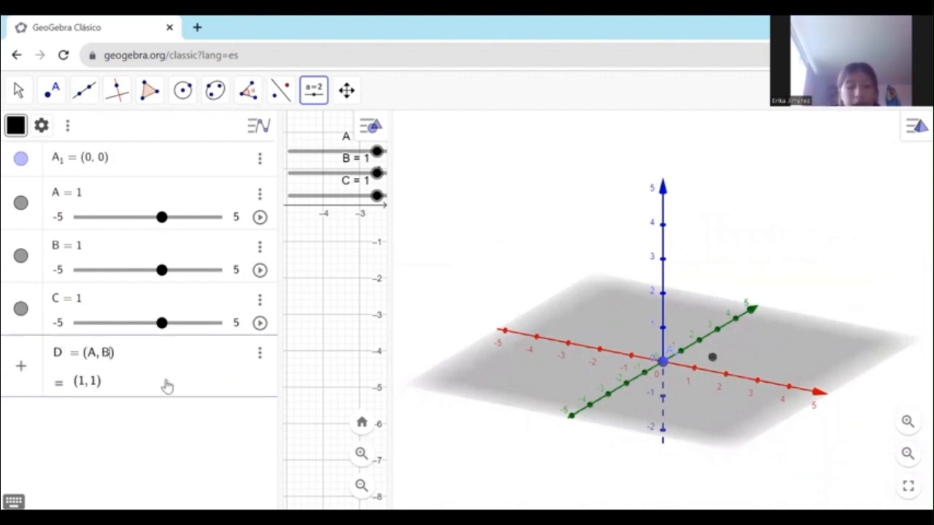
type(",C")
key("Return")
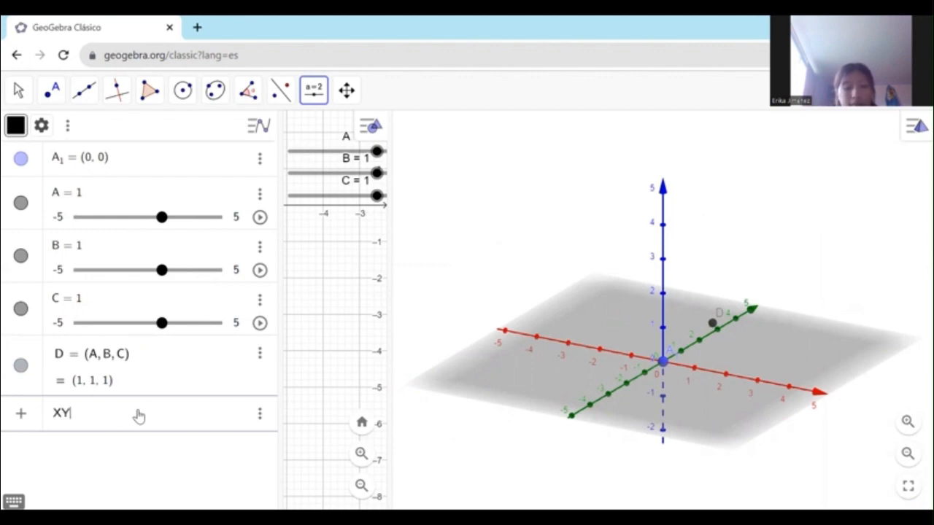
Define point XY = (A,B) as the projection of D onto the horizontal plane
type("XY = ")
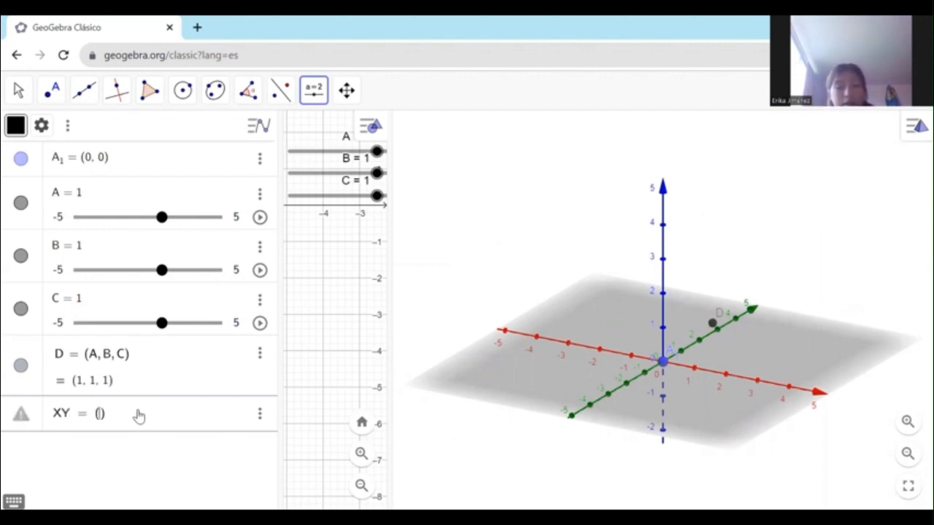
type("(A, B")
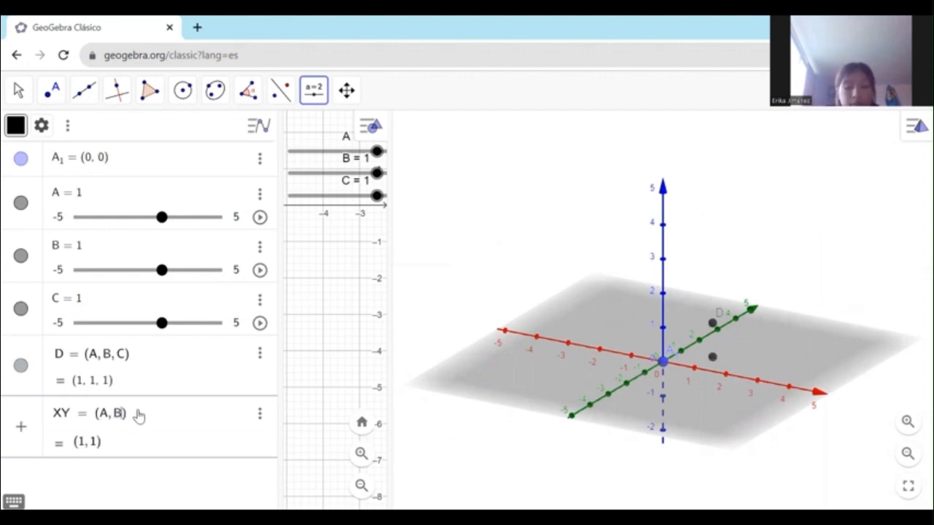
key("Return")
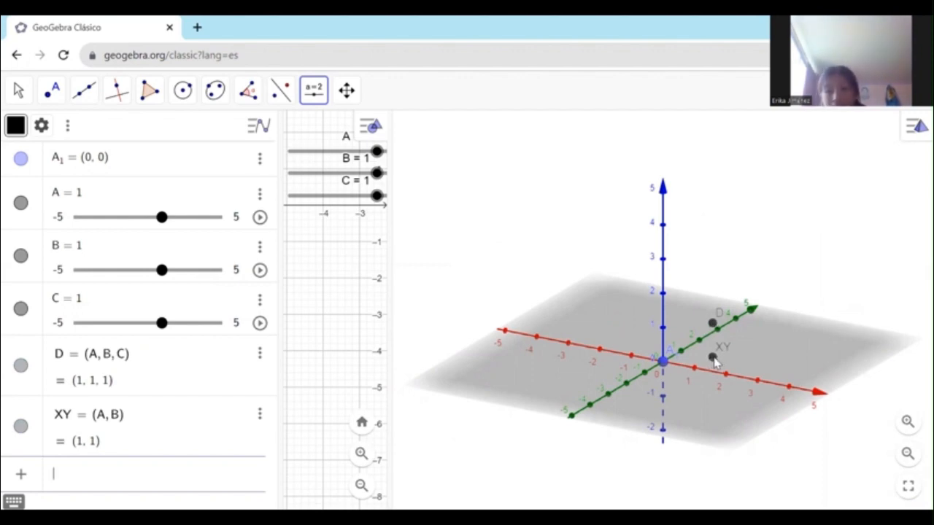
Draw a line through point XY parallel to the x-axis in the 3D view
left_click(116, 92)
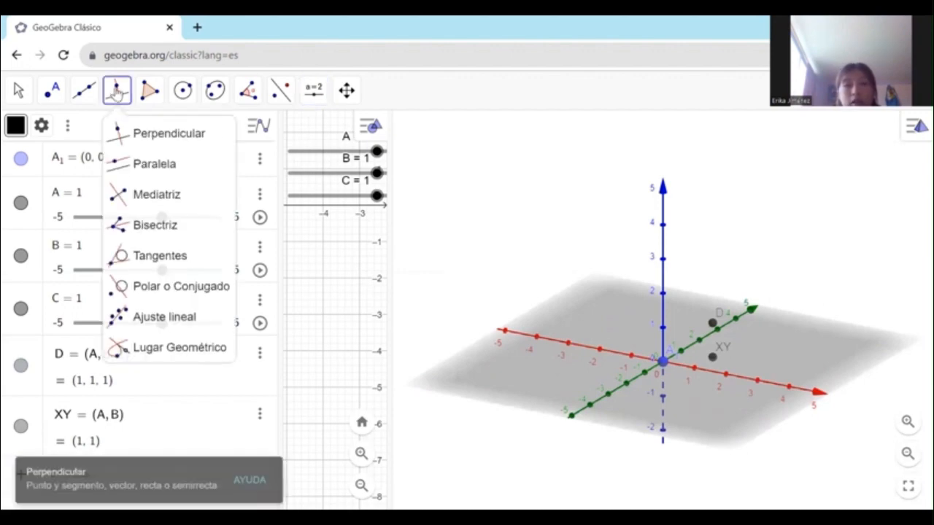
left_click(145, 162)
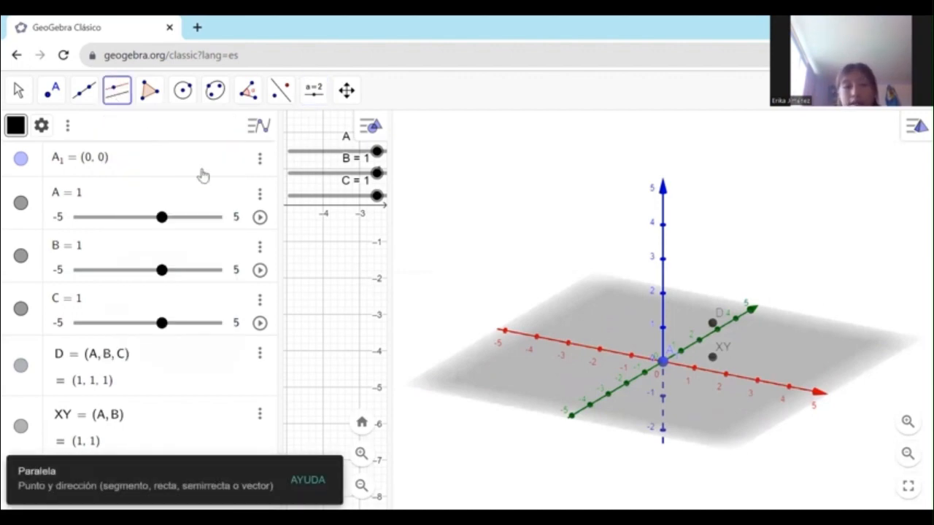
left_click(712, 359)
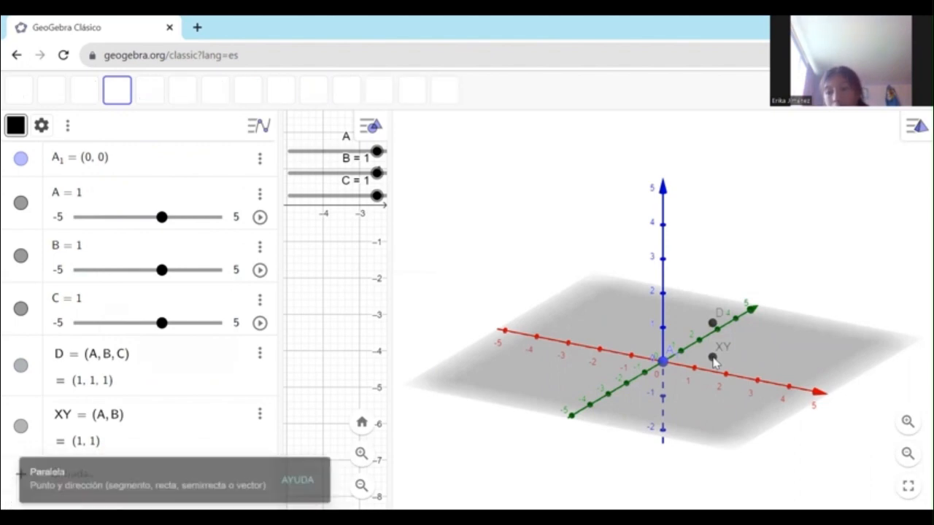
left_click(695, 372)
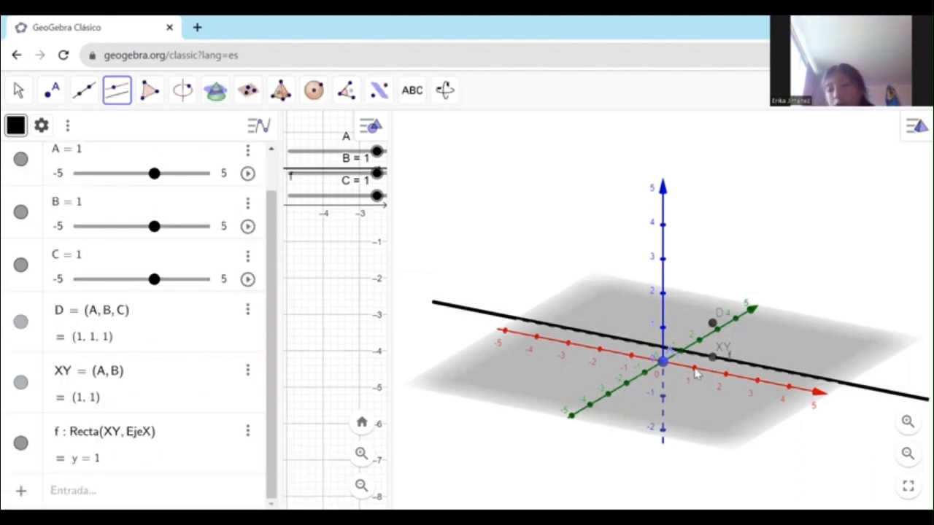
Draw two more parallel lines through point XY, one along the y-axis and one along the z-axis
left_click(713, 360)
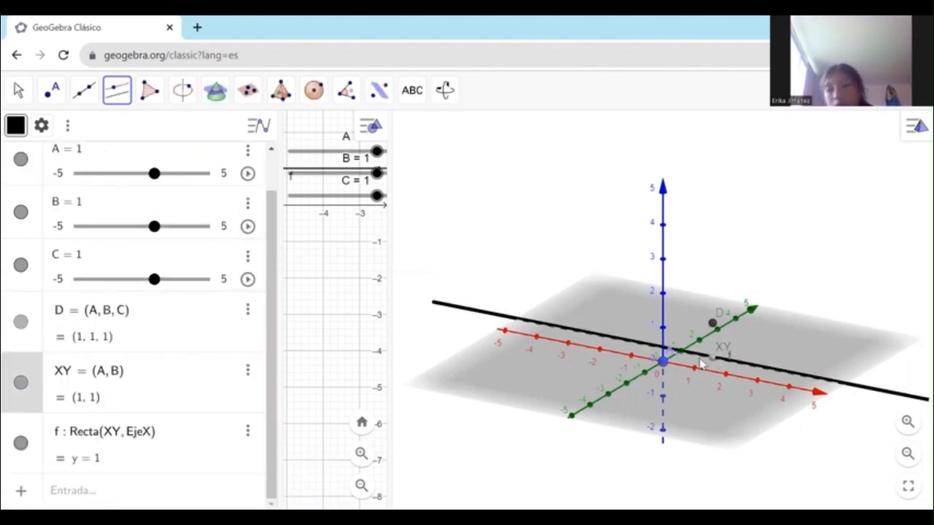
left_click(676, 357)
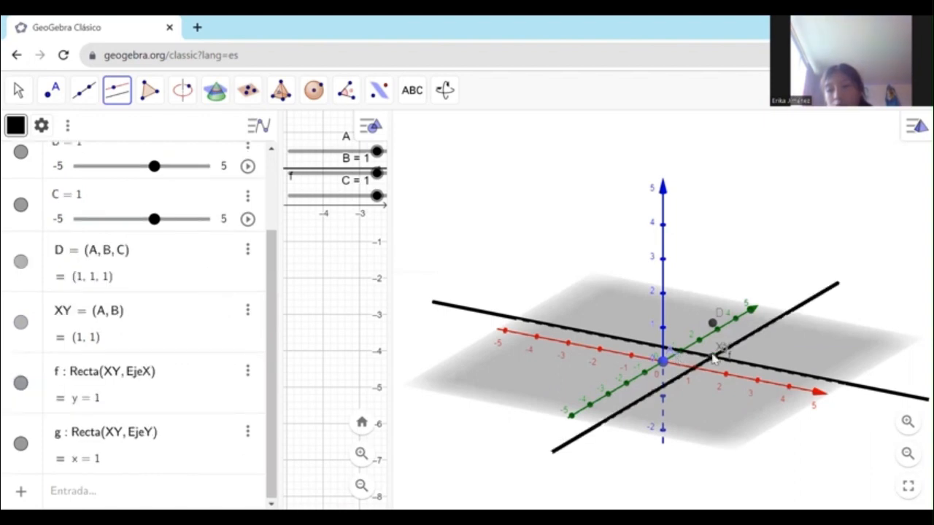
left_click(712, 360)
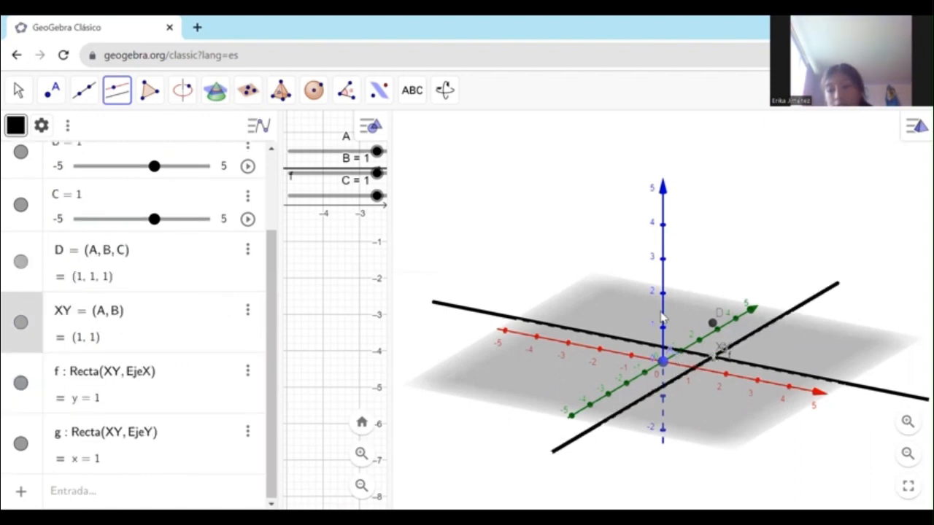
left_click(662, 318)
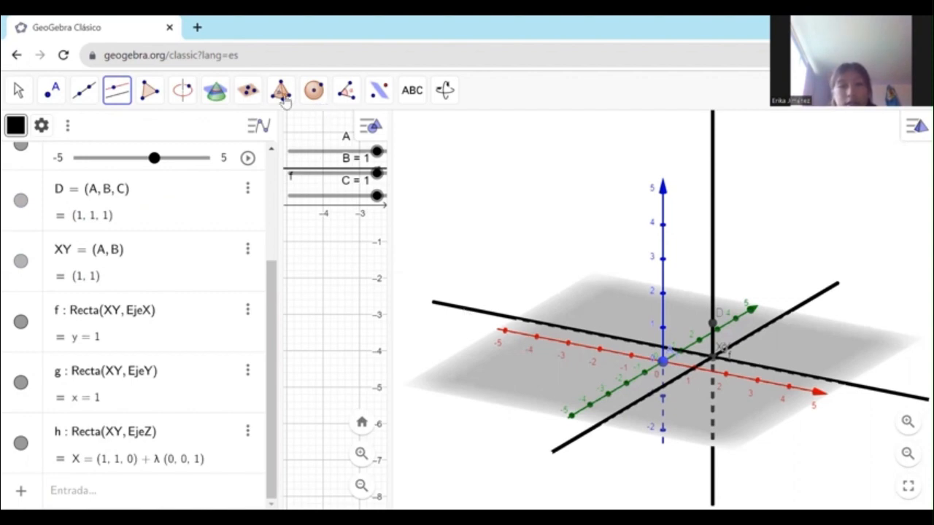
Draw two vectors from the origin in the 3D view, one ending at point XY and the other at point D
left_click(84, 89)
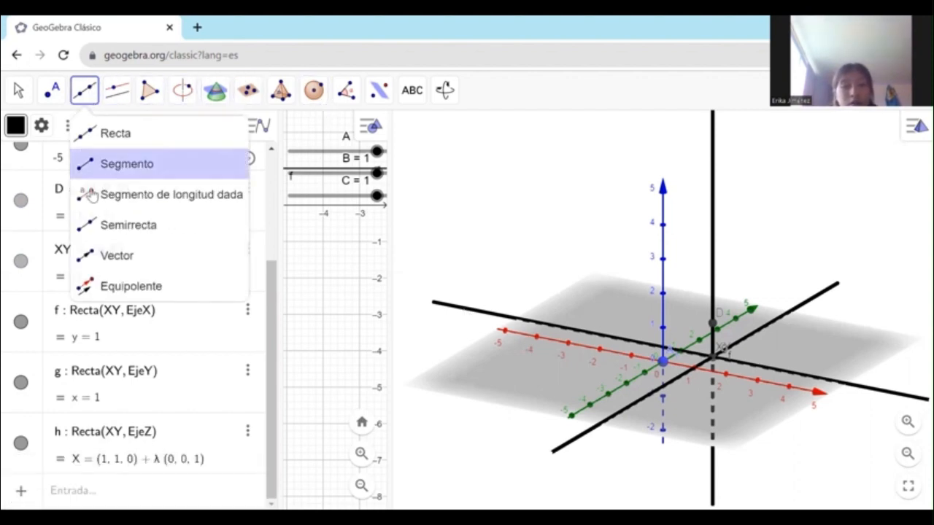
left_click(108, 256)
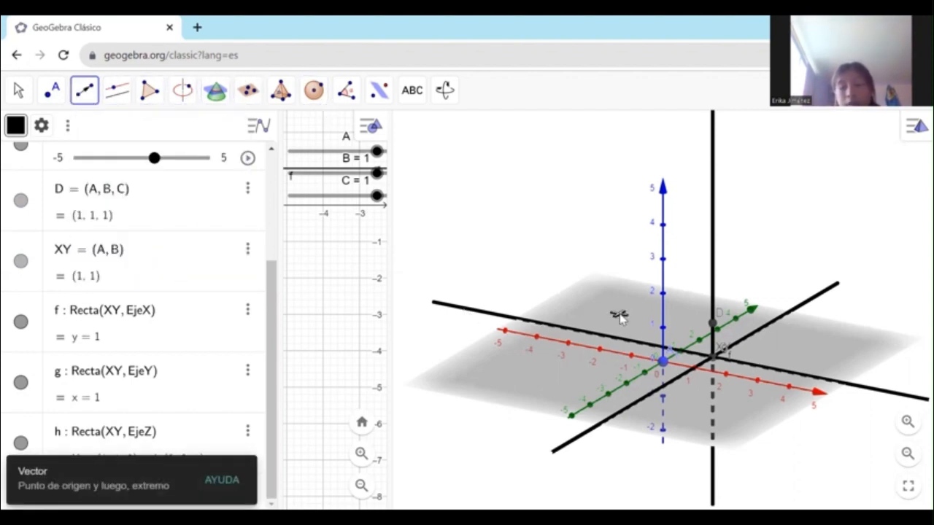
left_click(662, 362)
left_click(715, 357)
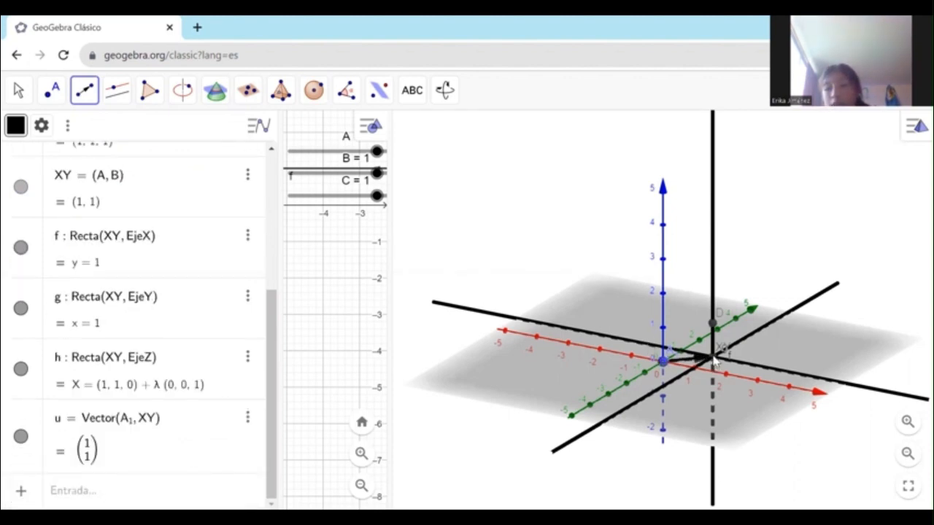
left_click(666, 363)
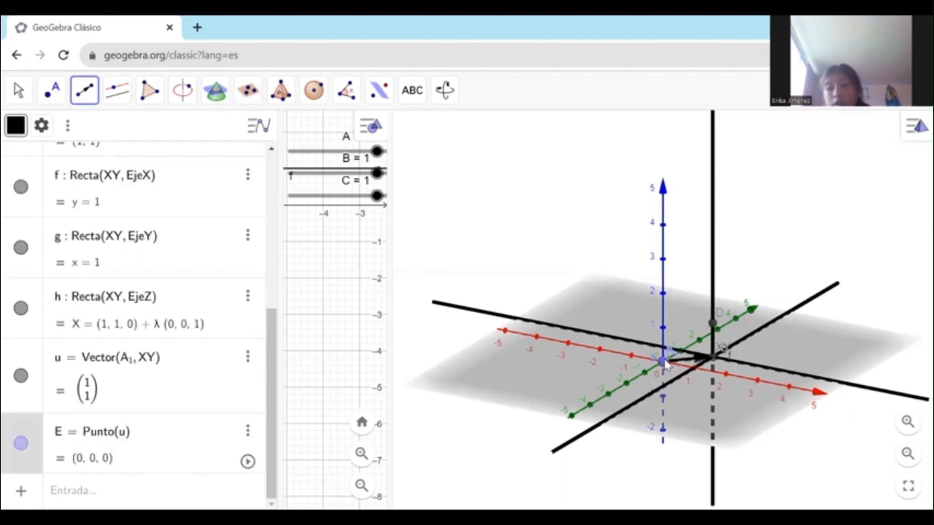
left_click(713, 327)
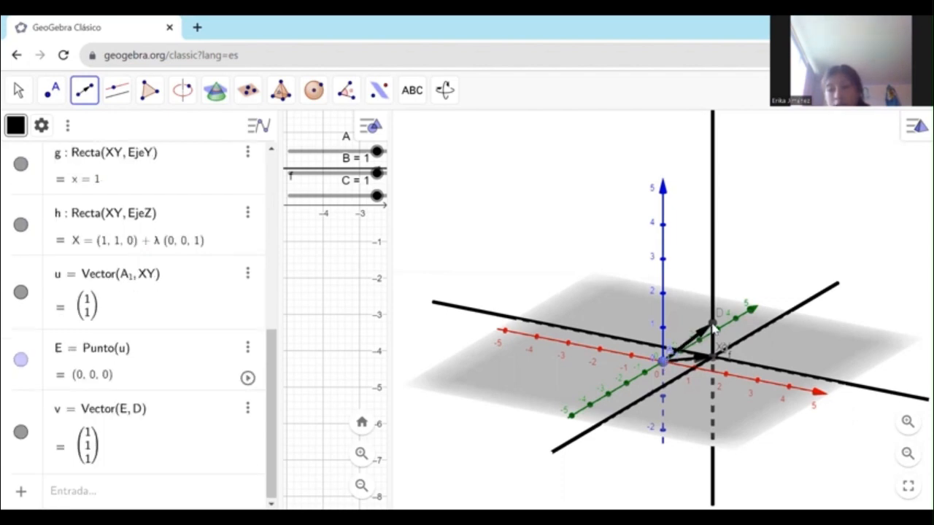
Create the angle between the vector to XY and the vector to D
scroll(751, 339, "up", 5)
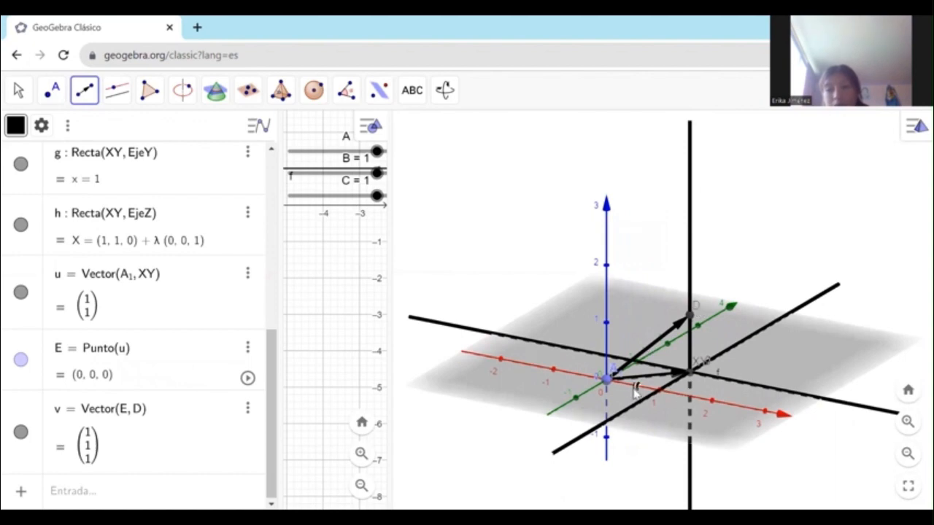
left_click(346, 90)
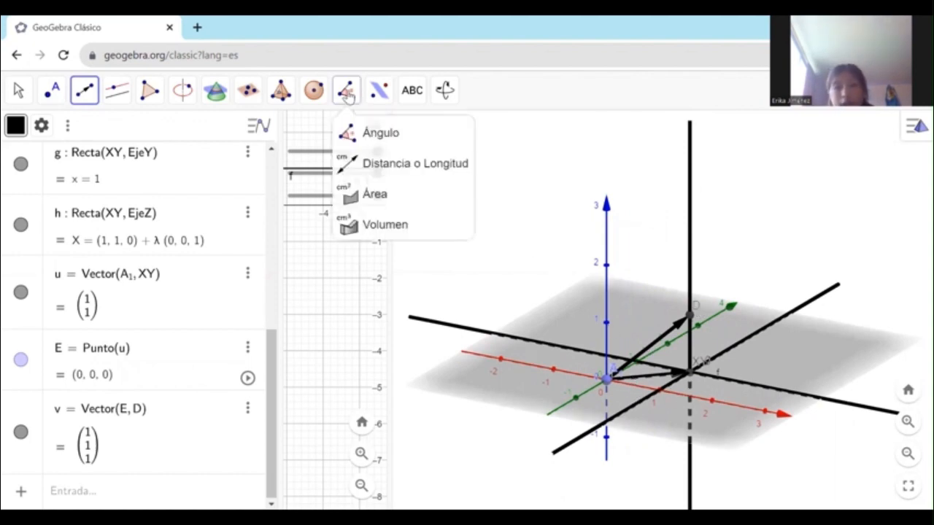
left_click(368, 134)
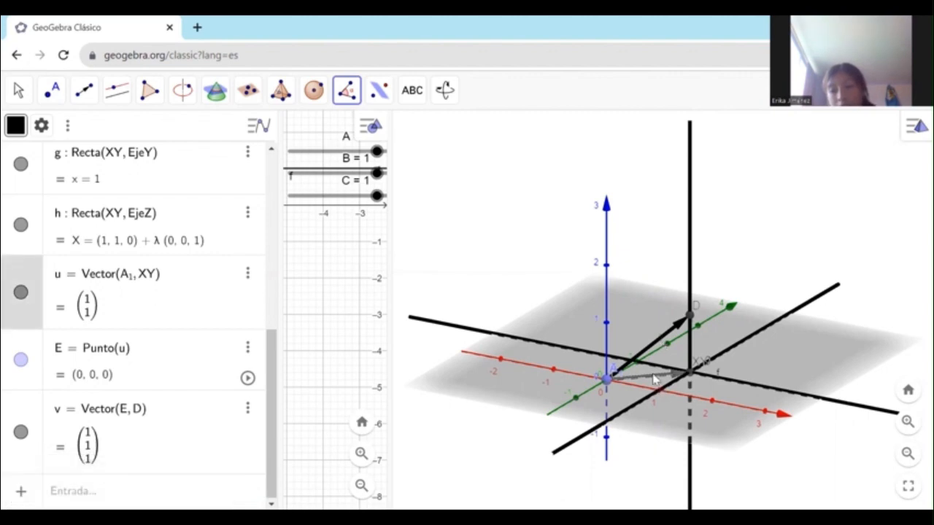
left_click(664, 338)
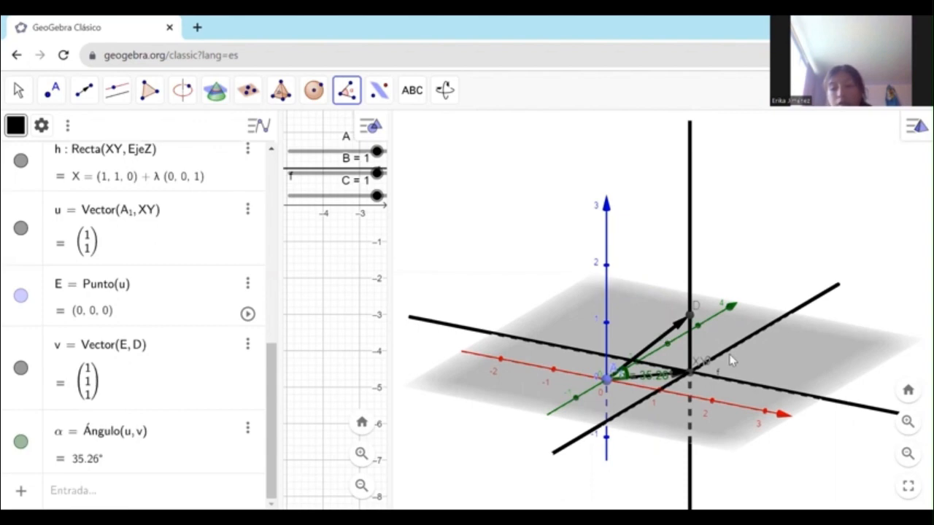
Hide the three axis-parallel lines f, g and h through point XY
scroll(729, 358, "up", 2)
scroll(732, 359, "up", 1)
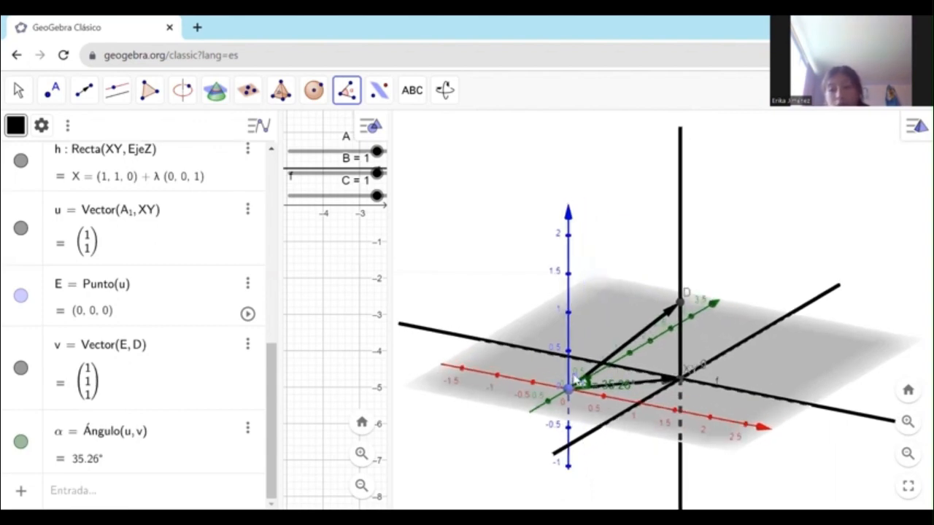
scroll(56, 329, "up", 5)
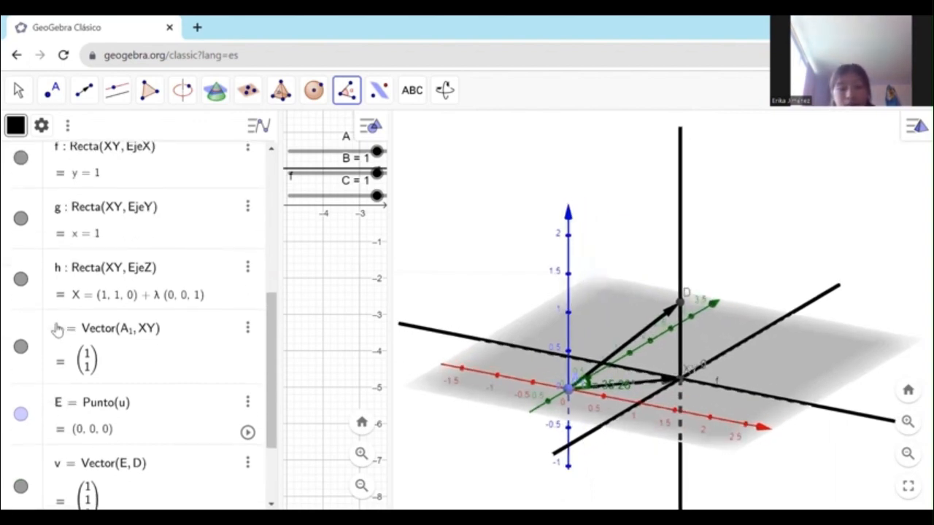
left_click(21, 242)
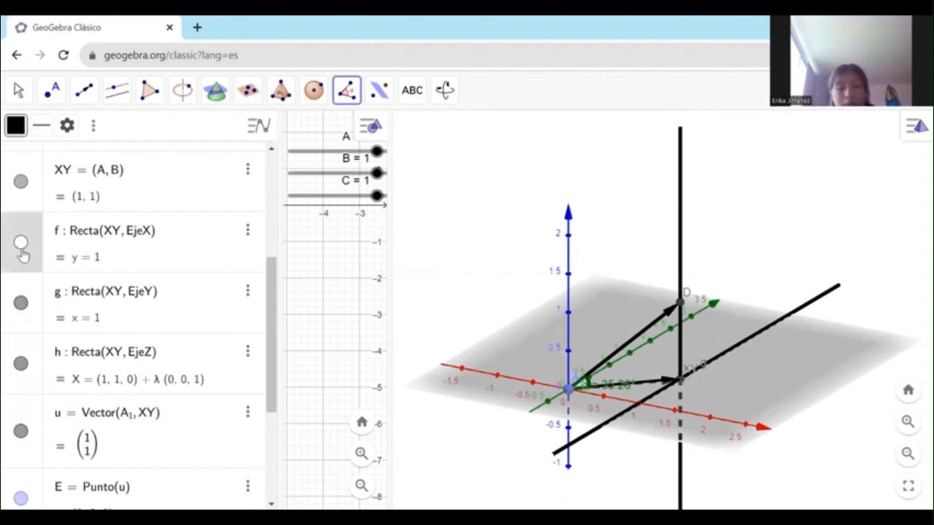
left_click(21, 303)
scroll(17, 343, "down", 4)
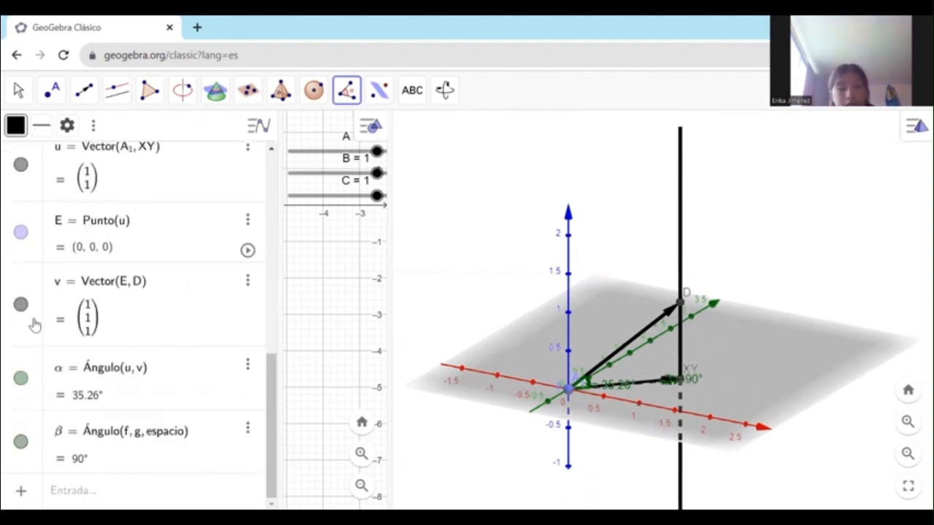
scroll(36, 309, "up", 1)
scroll(37, 308, "up", 3)
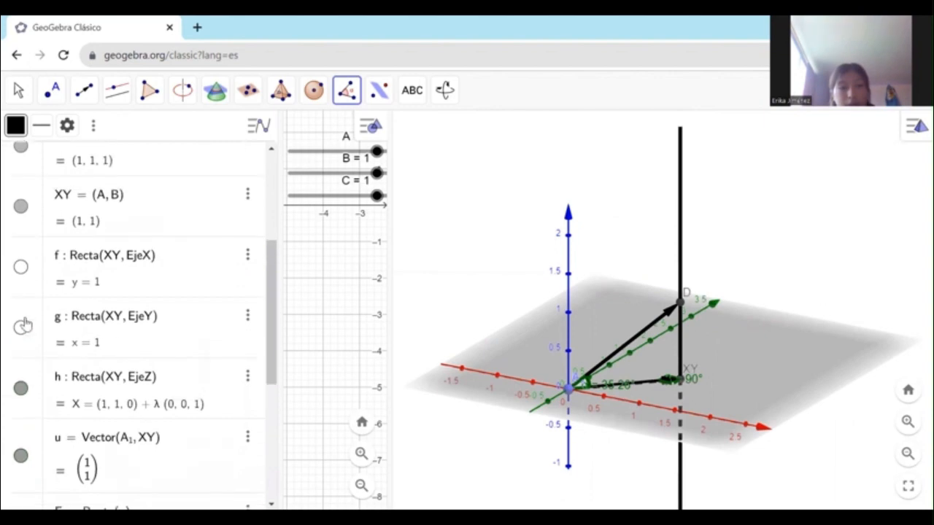
left_click(20, 388)
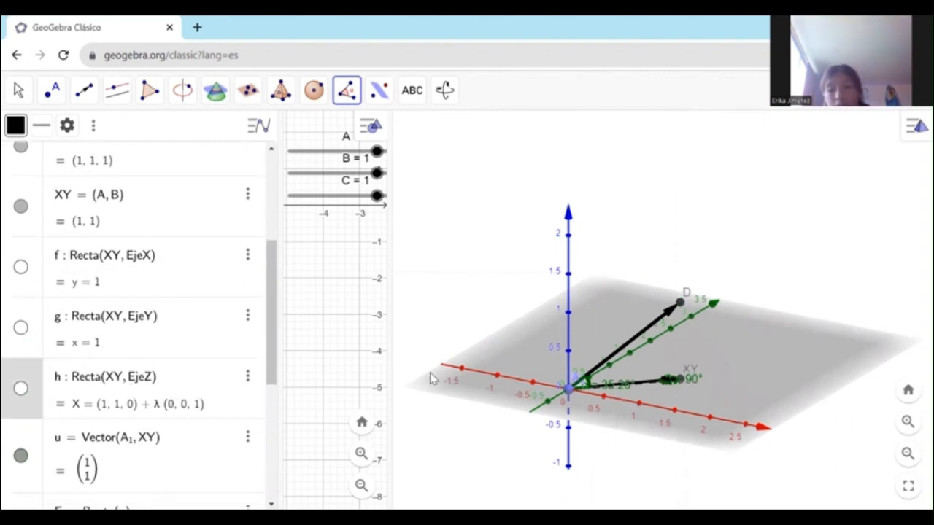
Hide angle β between lines f and g
scroll(431, 377, "up", 2)
scroll(121, 372, "down", 4)
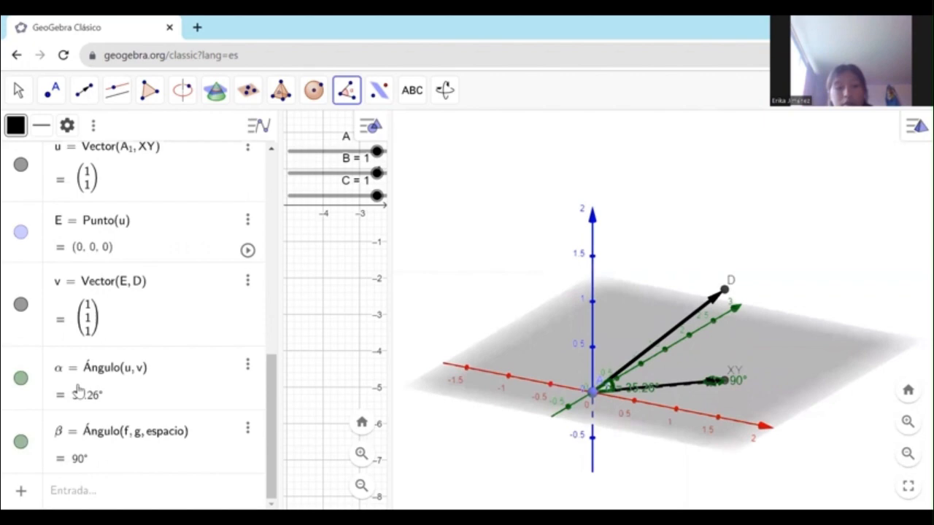
left_click(20, 442)
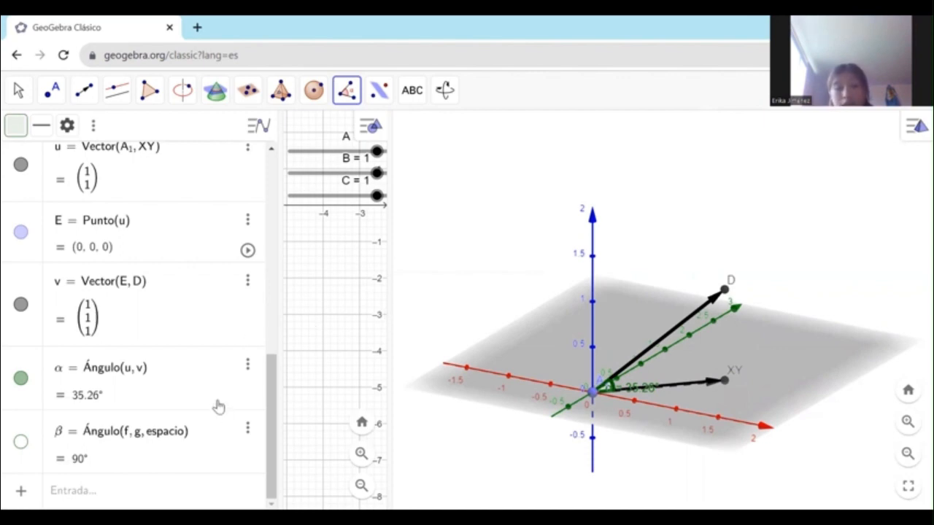
Hide point XY, leaving both vectors and point D shown
scroll(135, 385, "up", 1)
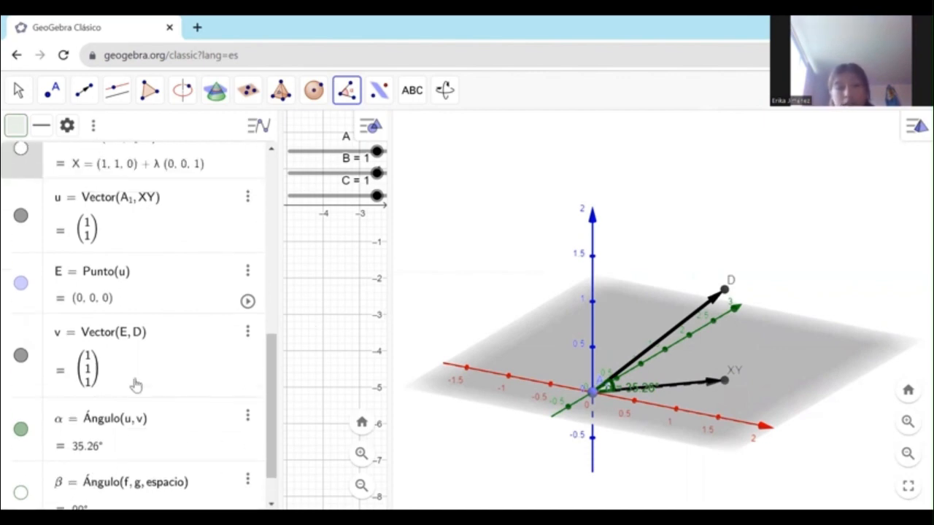
left_click(27, 294)
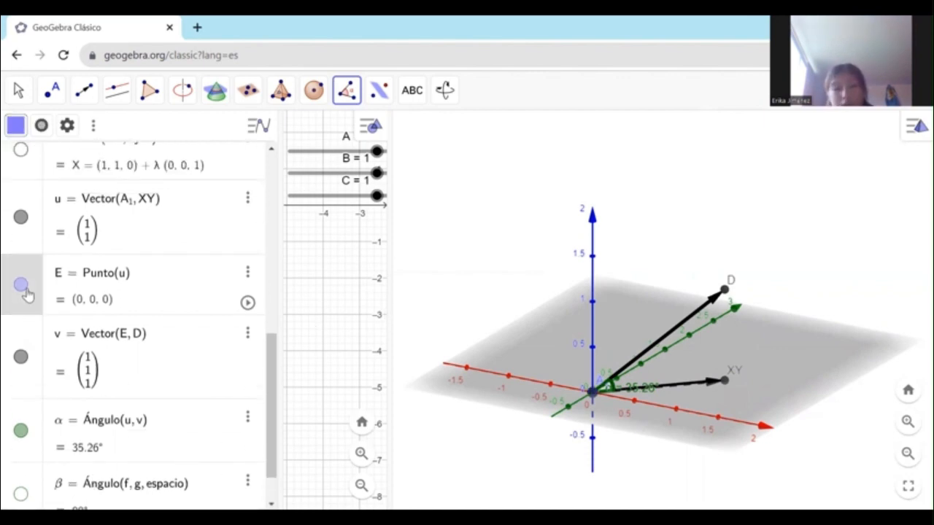
scroll(26, 292, "up", 5)
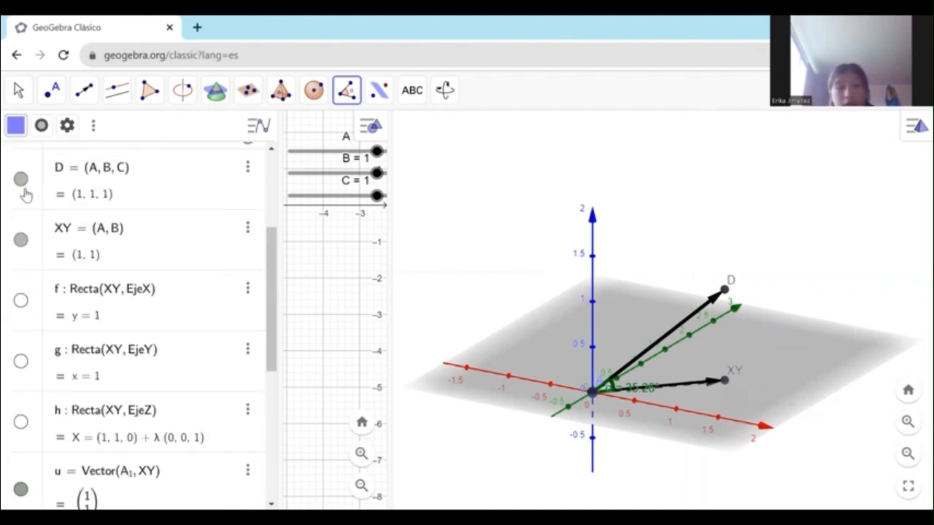
left_click(24, 240)
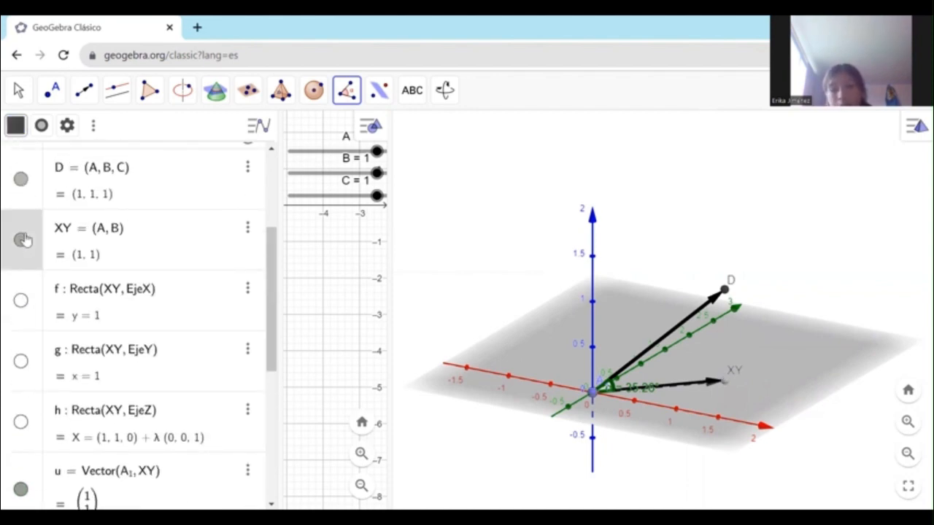
left_click(22, 241)
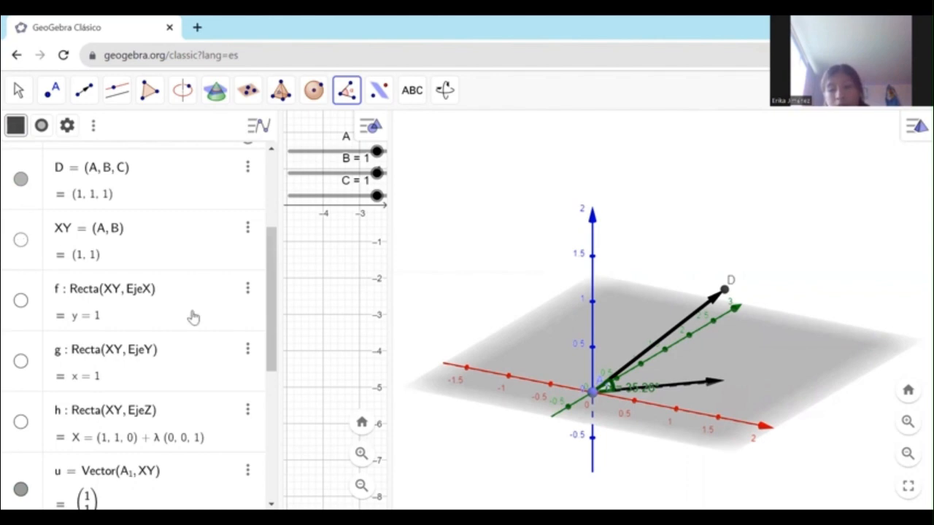
Rotate the 3D view to examine the angle between the two vectors
left_click(444, 89)
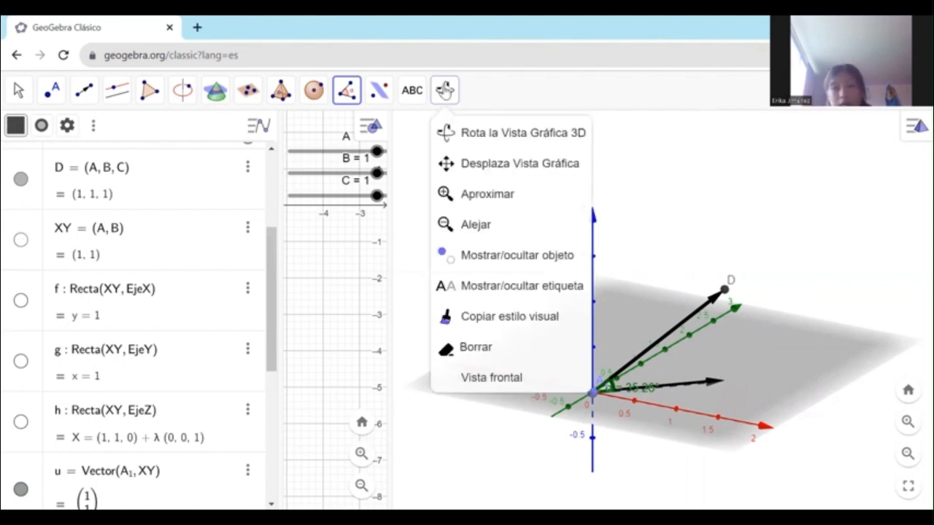
left_click(448, 131)
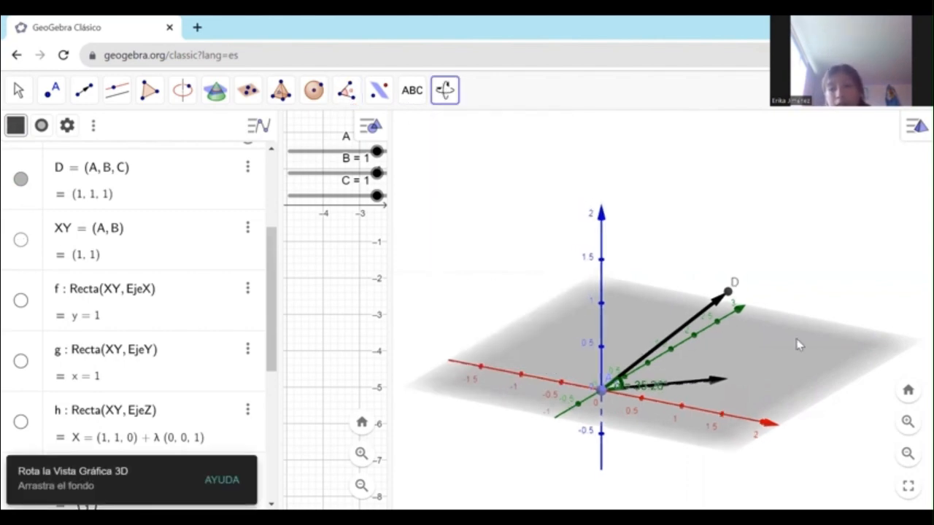
left_click_drag(798, 344, 766, 329)
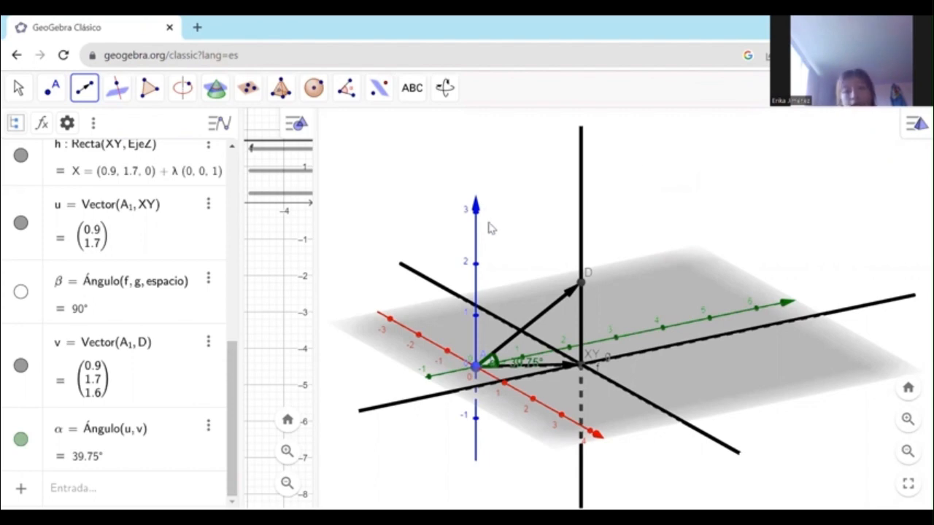
Define point E = (2,0,0) on the x-axis
scroll(358, 297, "down", 1)
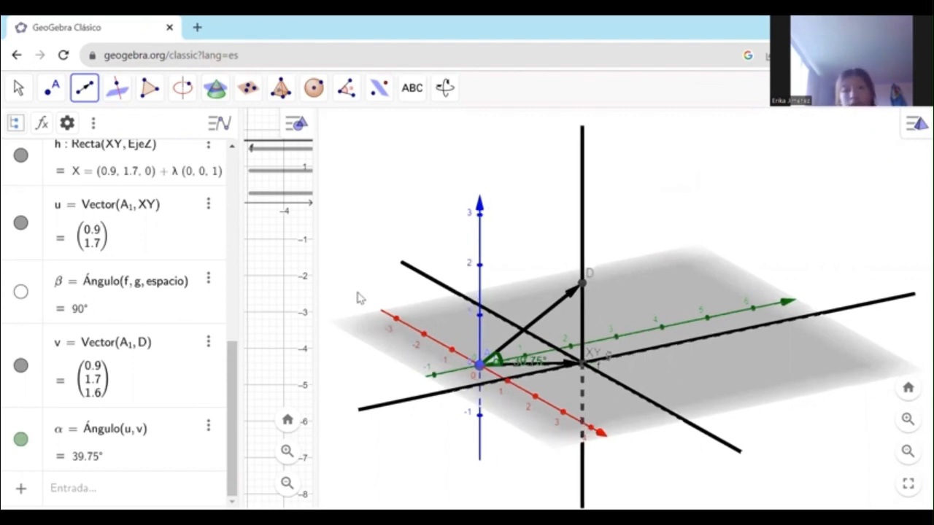
scroll(358, 297, "up", 2)
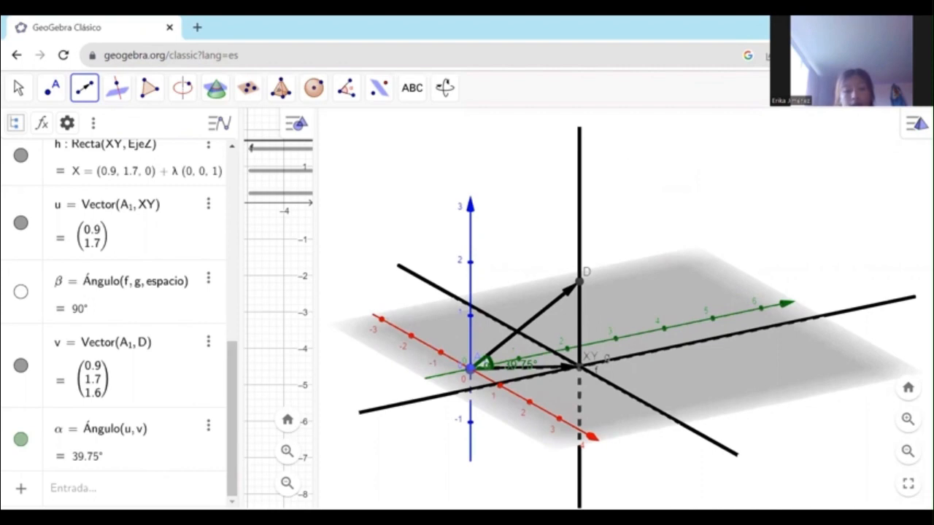
left_click(72, 488)
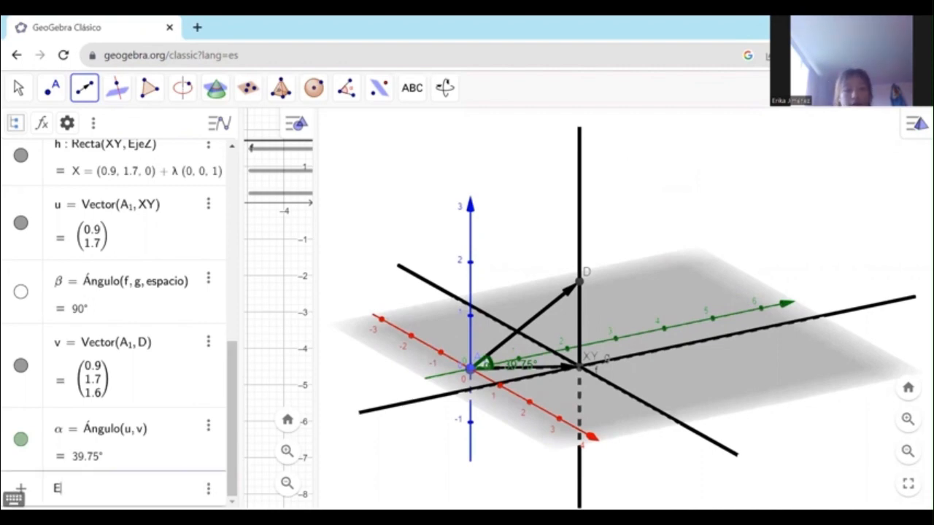
type("E = ")
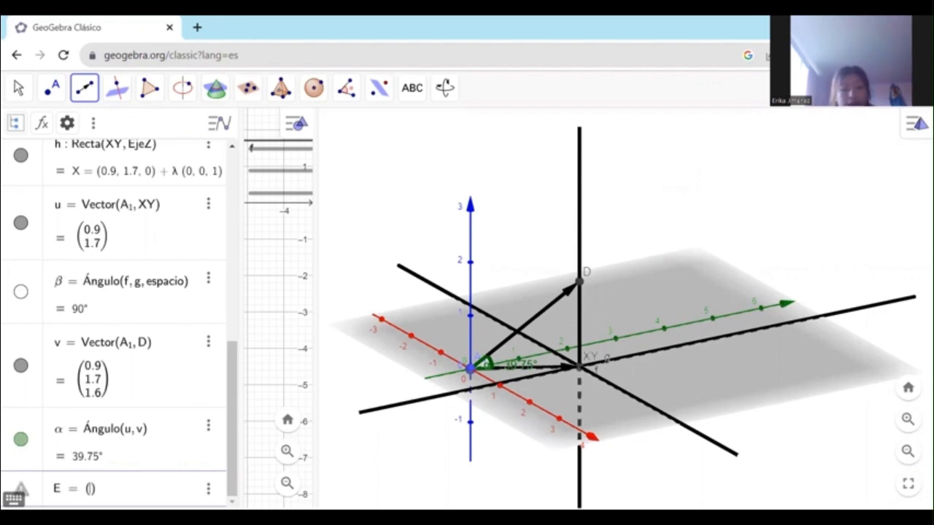
type("(2,0,0")
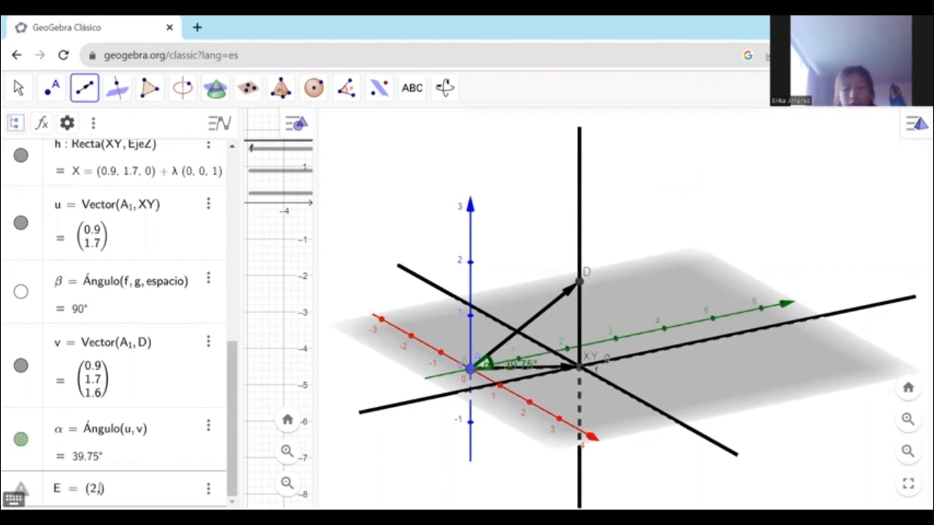
key("Return")
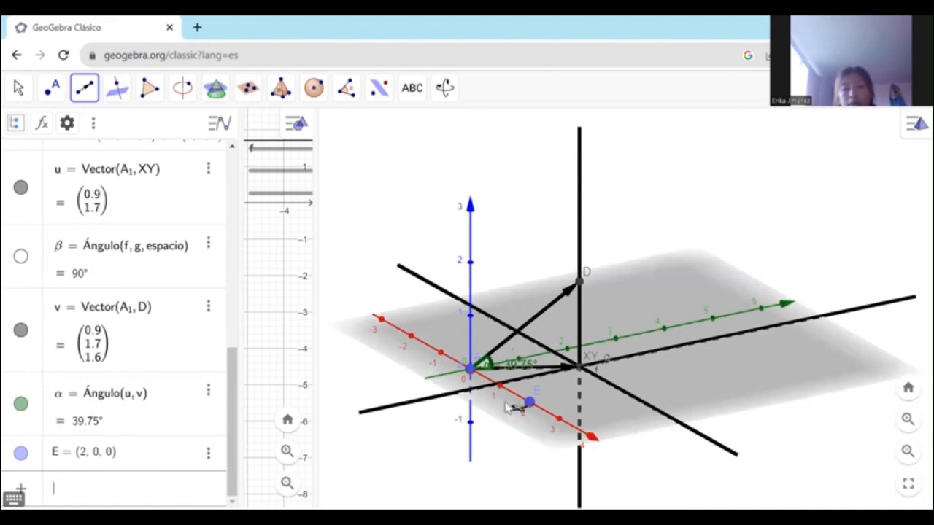
Draw a vector from the origin to point E
left_click(84, 89)
left_click(122, 253)
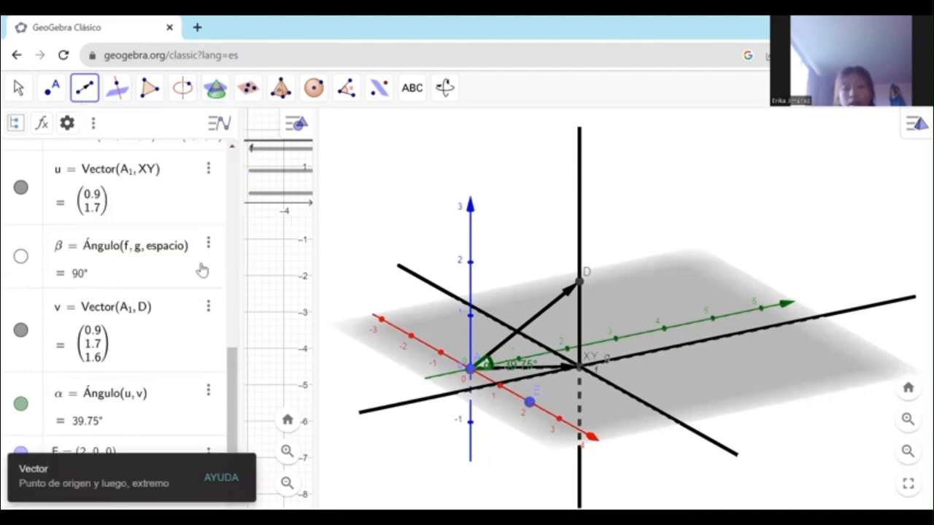
left_click(531, 403)
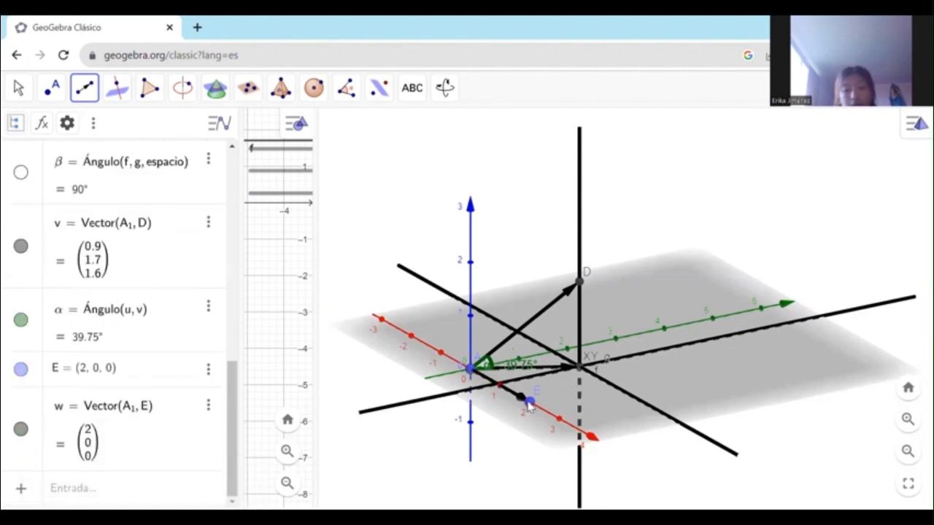
Measure the angle between the vector to point XY and the vector to point E on the x-axis
left_click(347, 91)
left_click(369, 135)
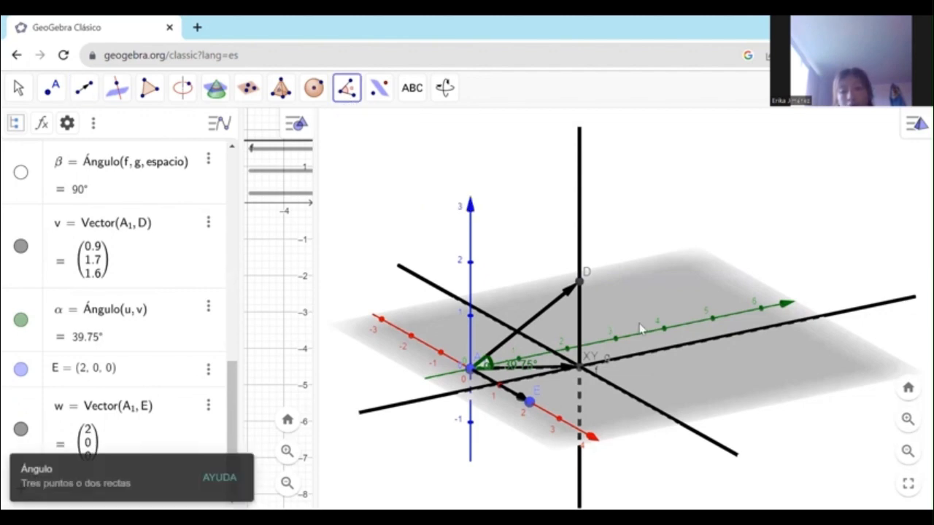
scroll(640, 329, "up", 2)
scroll(587, 375, "up", 2)
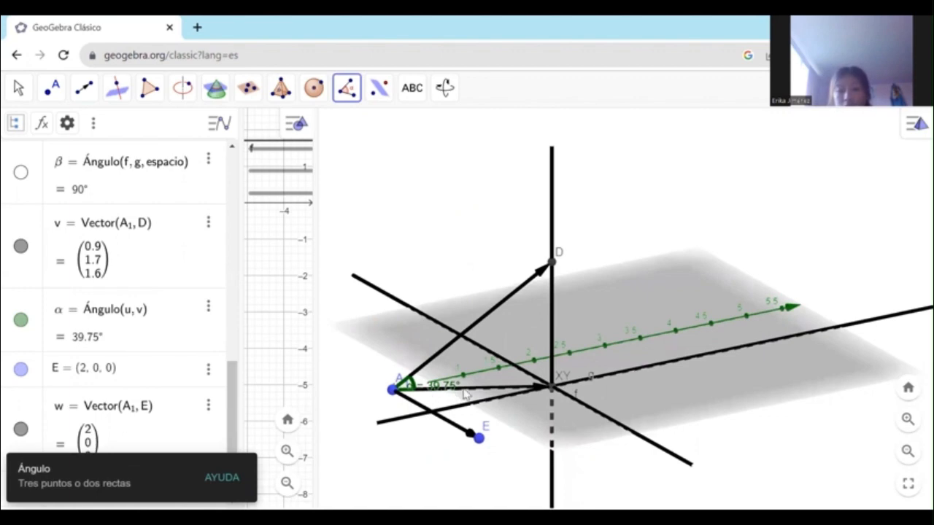
left_click(420, 409)
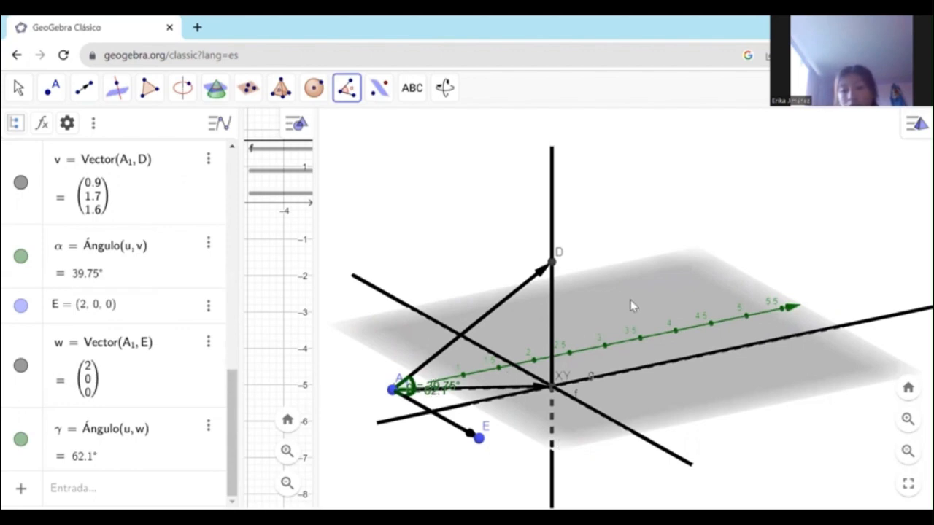
scroll(630, 304, "down", 1)
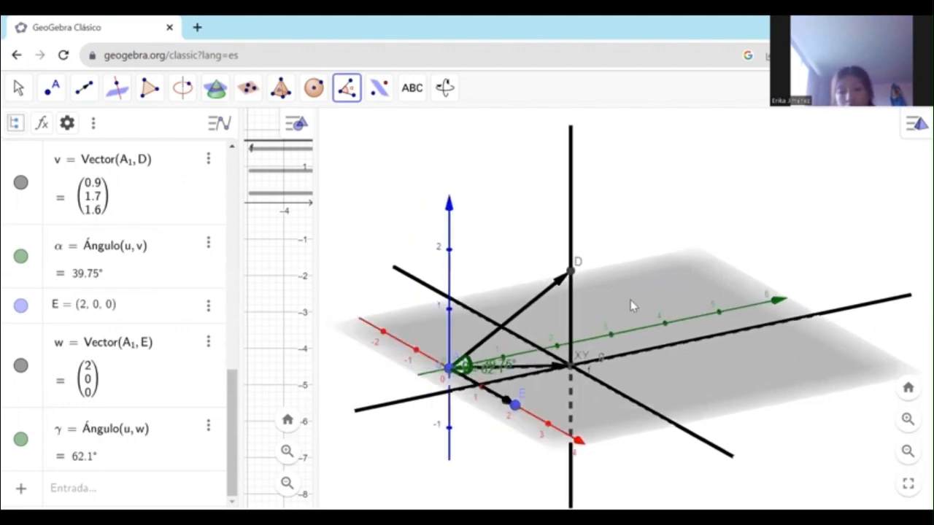
scroll(124, 253, "up", 1)
scroll(125, 250, "down", 1)
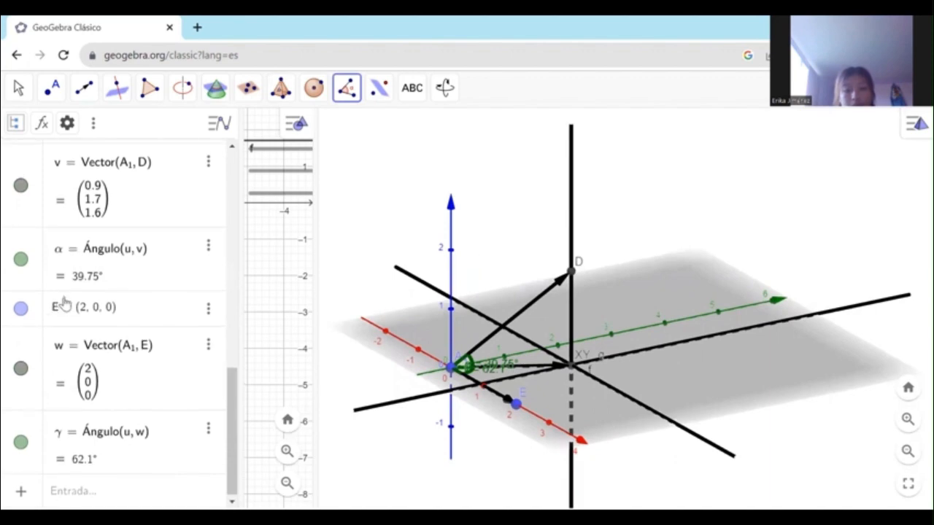
Hide vector w and its endpoint E on the x-axis
scroll(64, 303, "up", 1)
left_click(18, 388)
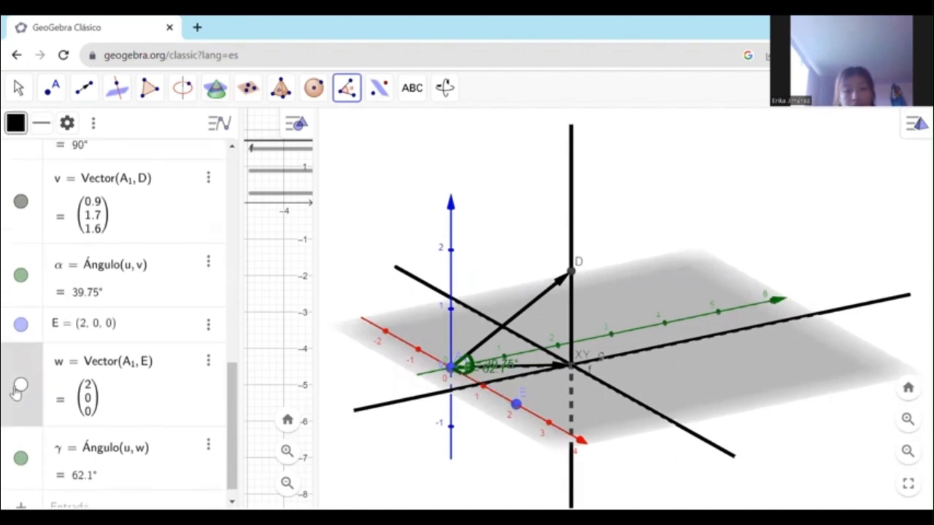
scroll(80, 389, "up", 4)
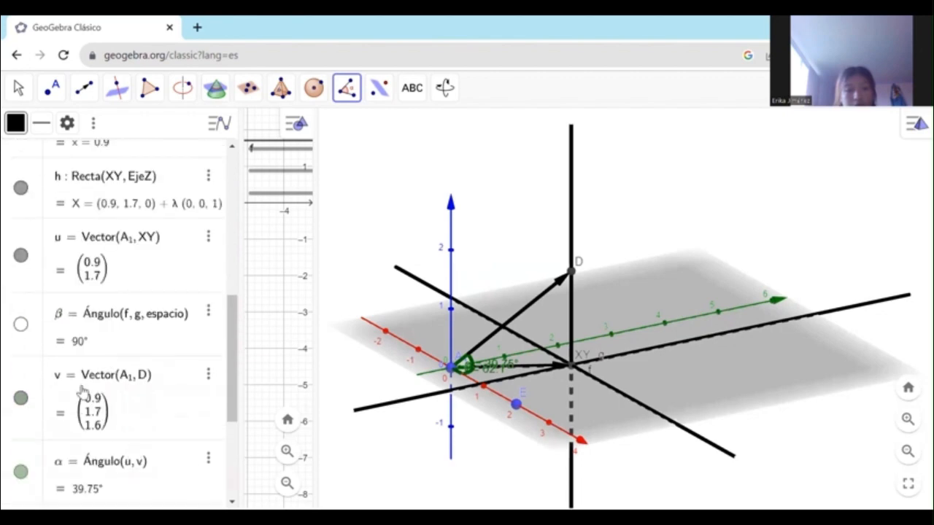
scroll(29, 267, "down", 5)
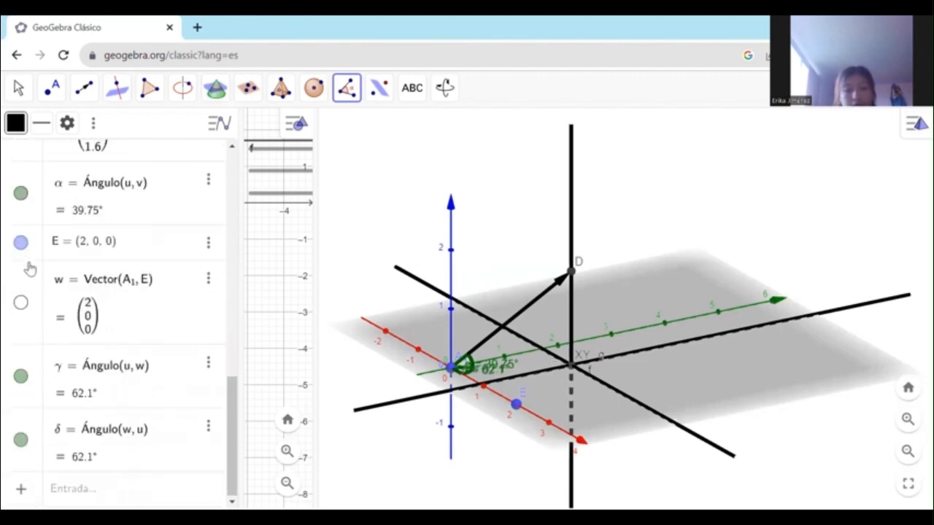
scroll(29, 268, "up", 3)
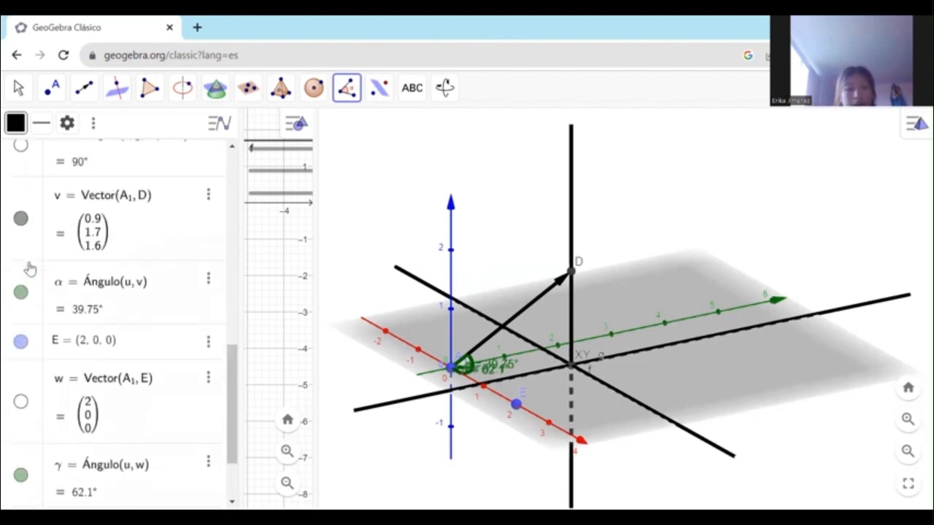
left_click(20, 341)
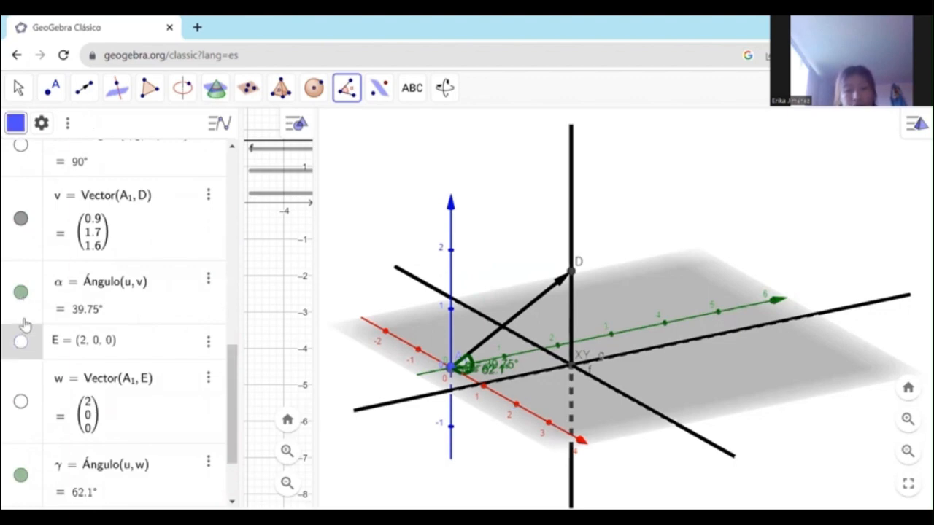
Hide vector u to point XY, leaving vector v to point D shown
scroll(24, 299, "up", 2)
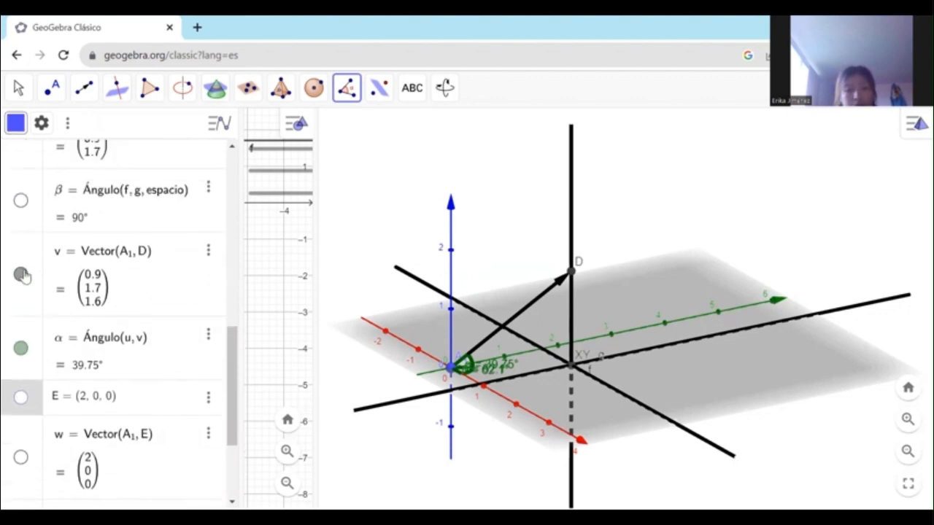
left_click(20, 275)
scroll(22, 281, "up", 3)
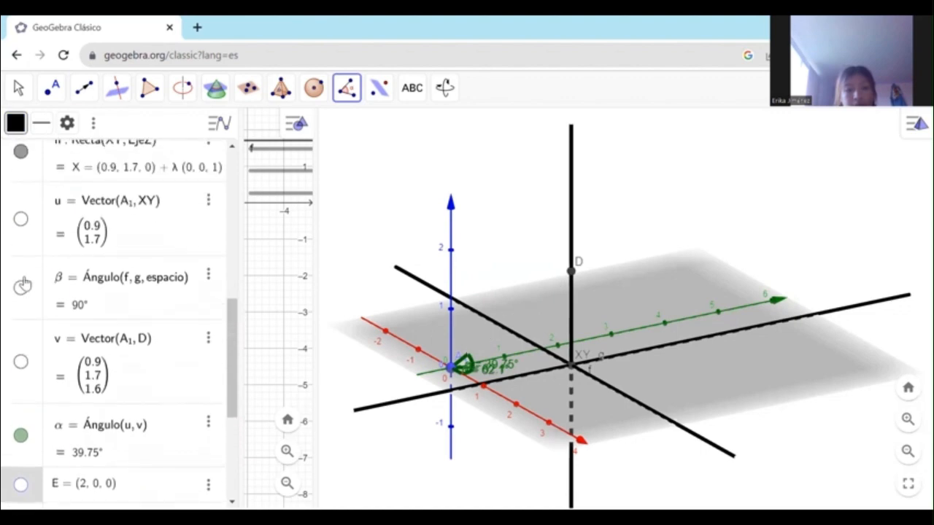
left_click(21, 361)
left_click(23, 222)
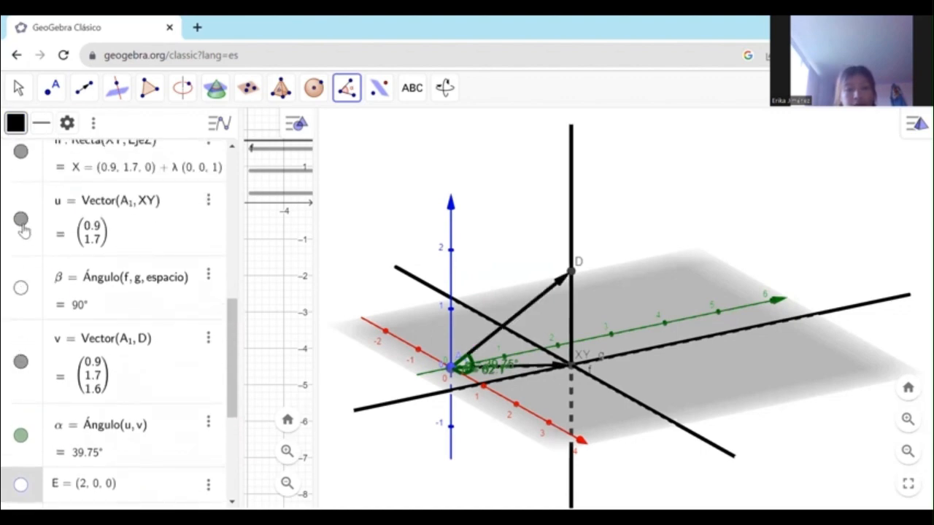
left_click(21, 220)
left_click(22, 228)
Hide the axis-parallel lines f, g and h together with point XY
scroll(22, 228, "up", 2)
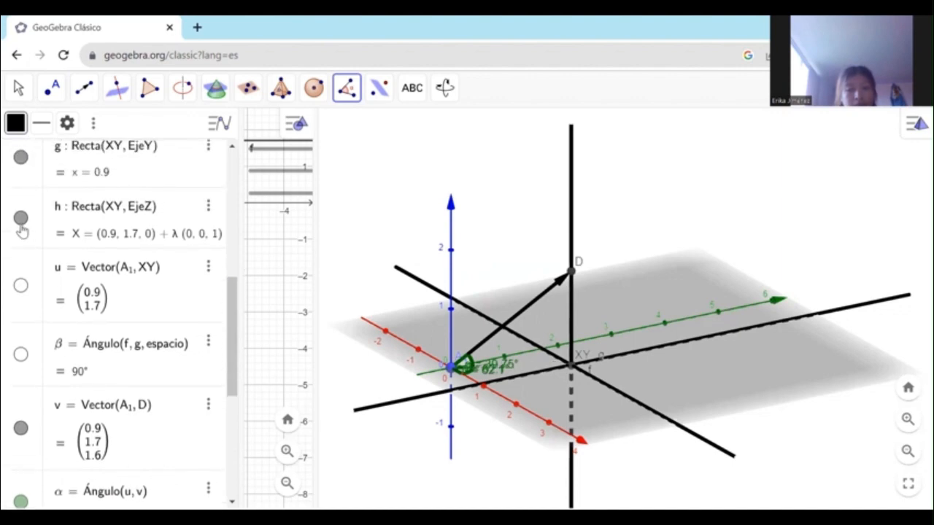
left_click(22, 228)
left_click(20, 157)
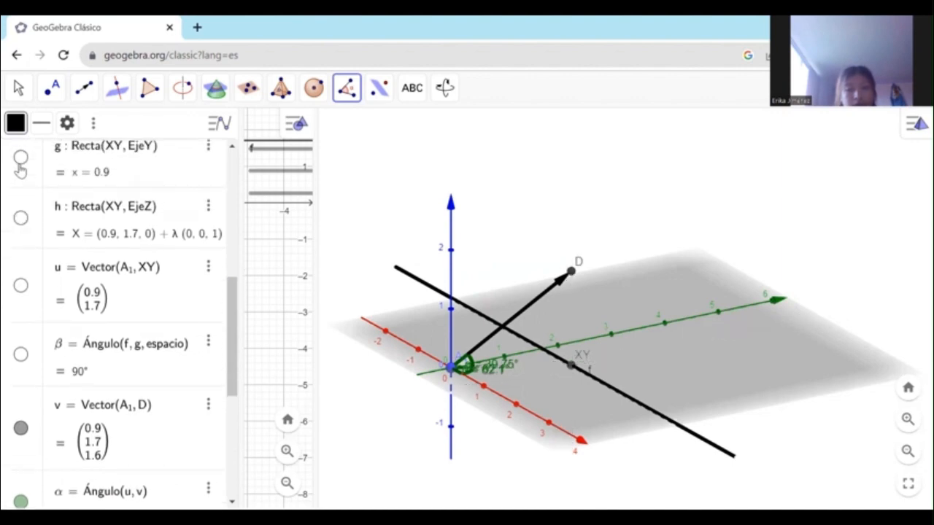
scroll(20, 164, "up", 2)
scroll(21, 173, "up", 1)
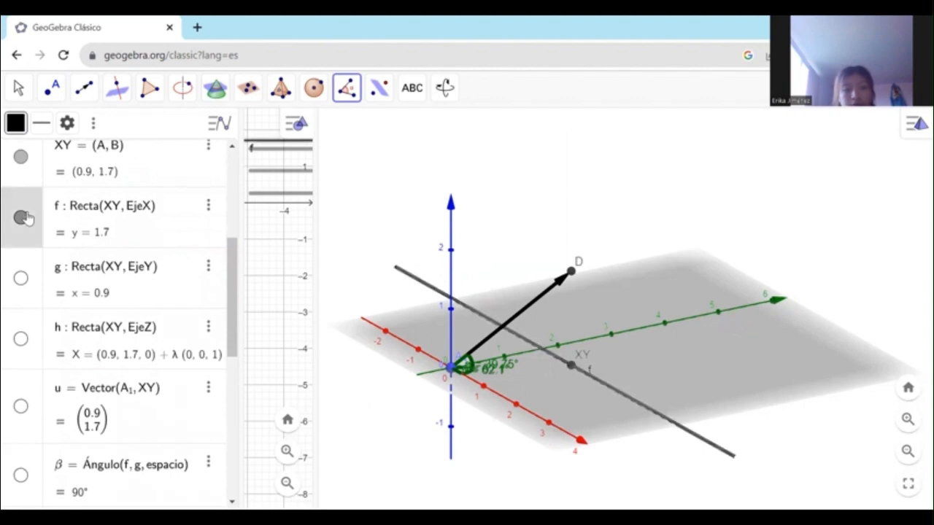
left_click(22, 218)
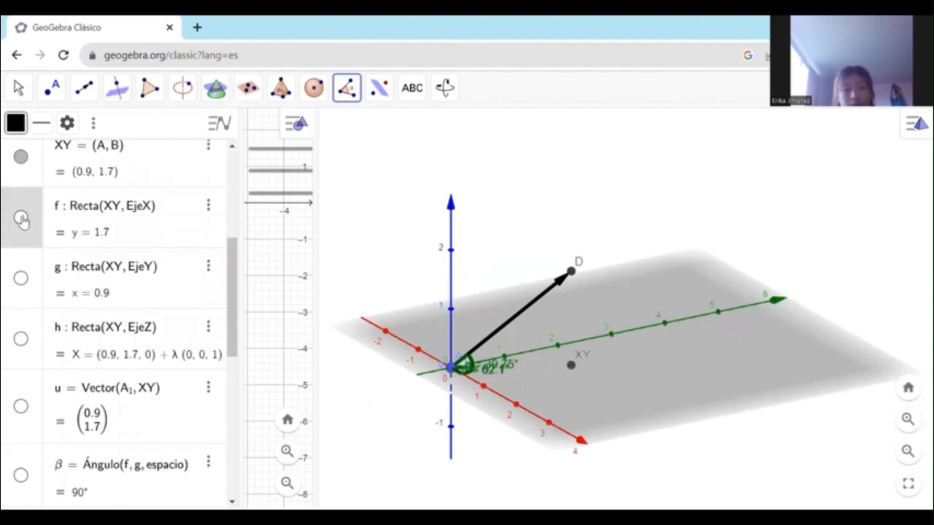
left_click(21, 157)
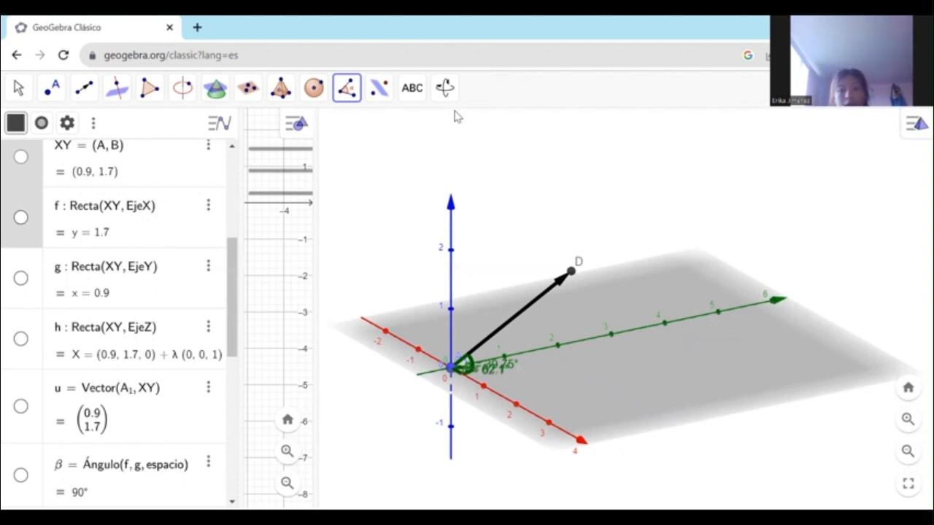
Animate sliders A, B and C to move point D and its vector in the 3D view
left_click(445, 87)
left_click(445, 129)
left_click_drag(575, 223, 554, 232)
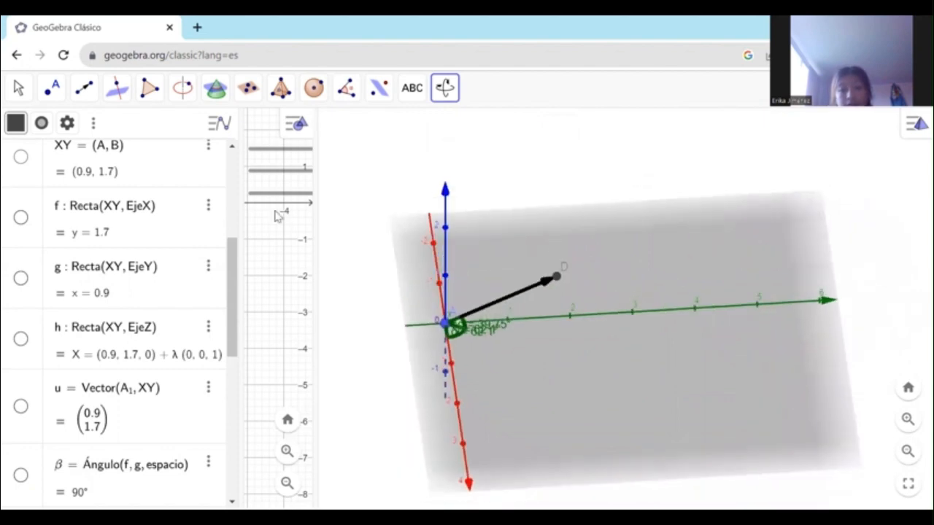
scroll(276, 214, "up", 5)
scroll(161, 225, "up", 5)
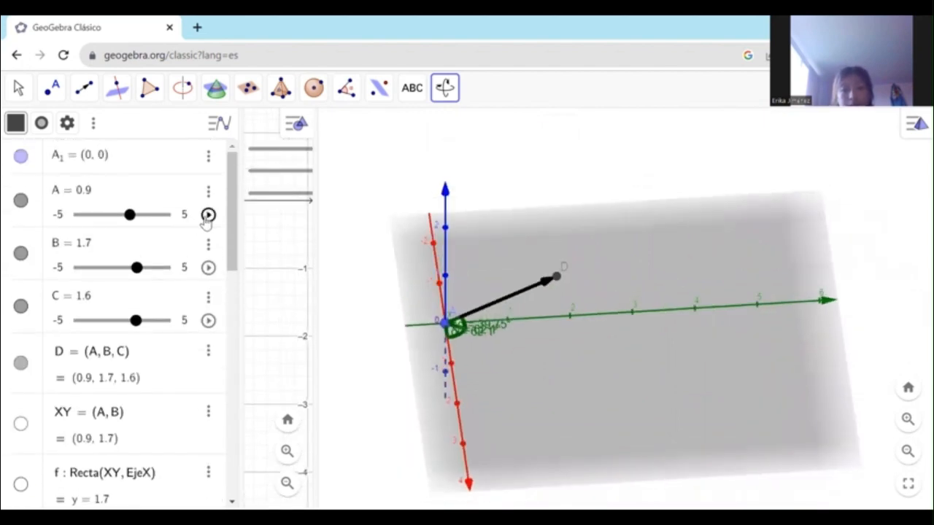
left_click(207, 215)
left_click(208, 267)
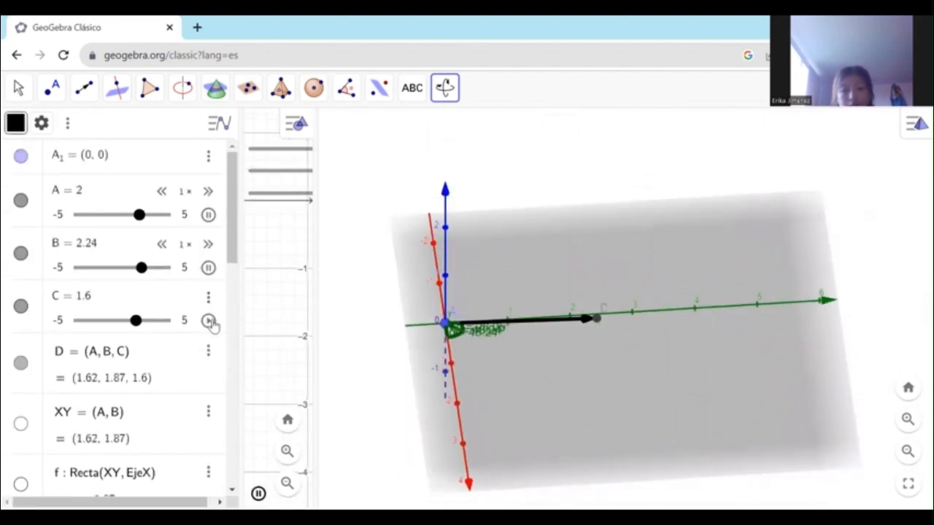
left_click(208, 321)
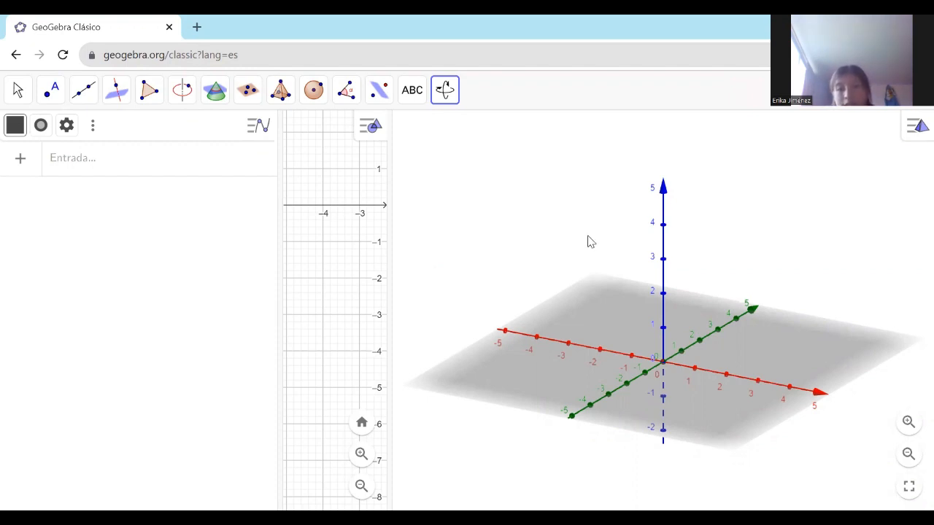
Define a point at the origin (0, 0) in the empty construction
left_click(125, 169)
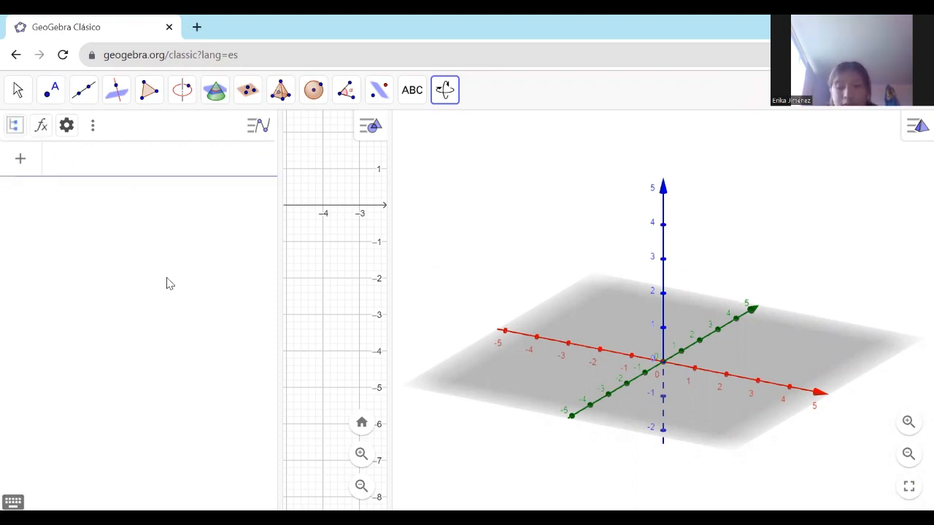
type("(0,0")
key("Return")
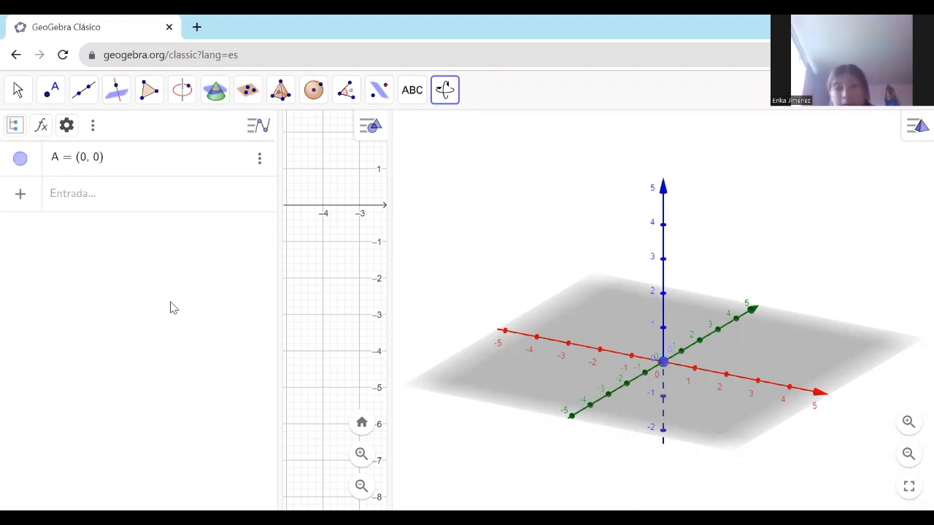
Create a number slider named A with value 1 and an interval from -5 to 5
left_click(351, 209)
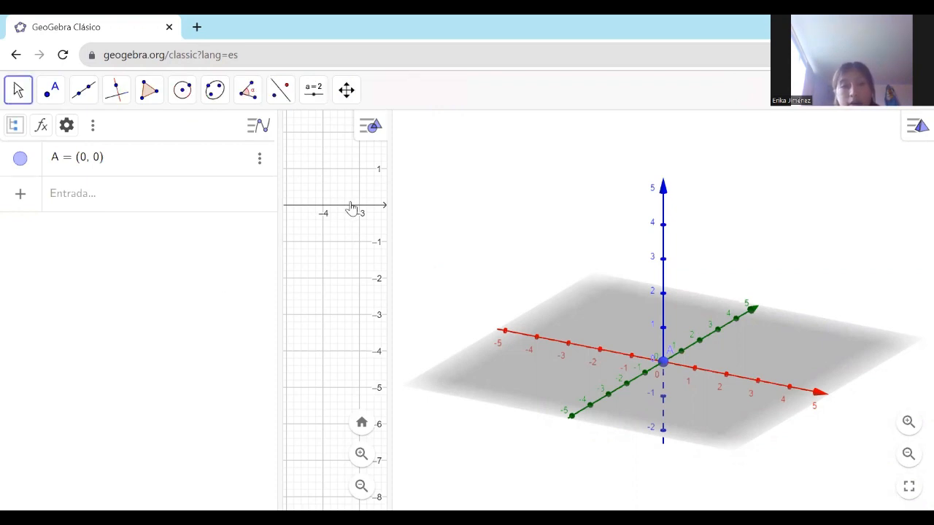
left_click(310, 101)
left_click(326, 135)
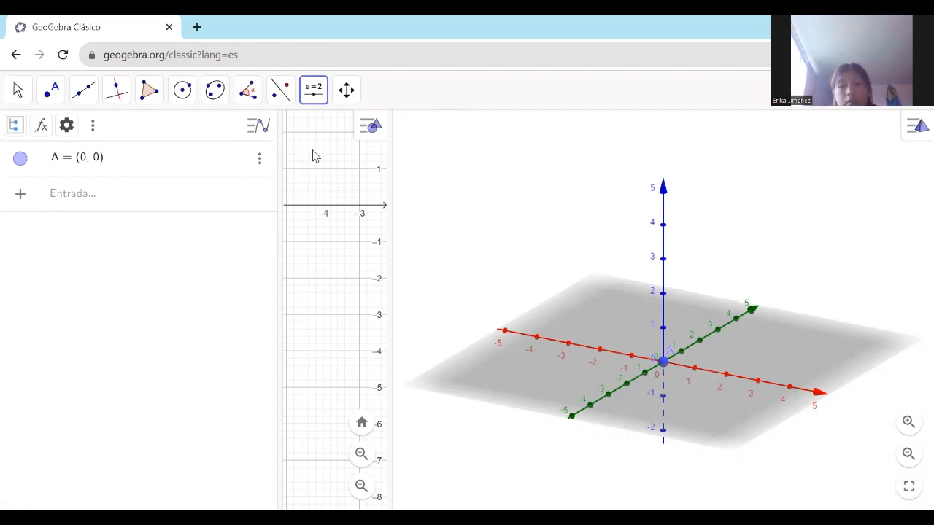
left_click(312, 154)
left_click(307, 205)
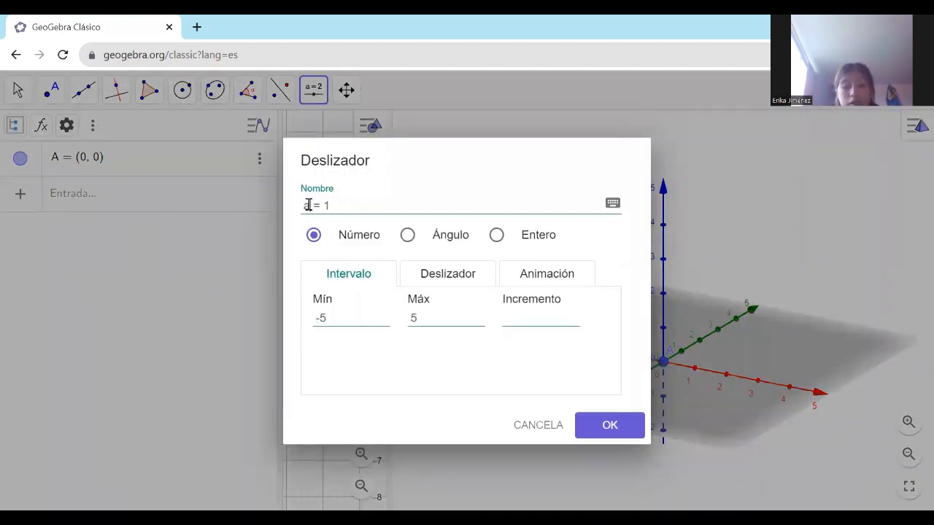
key("BackSpace")
type("a")
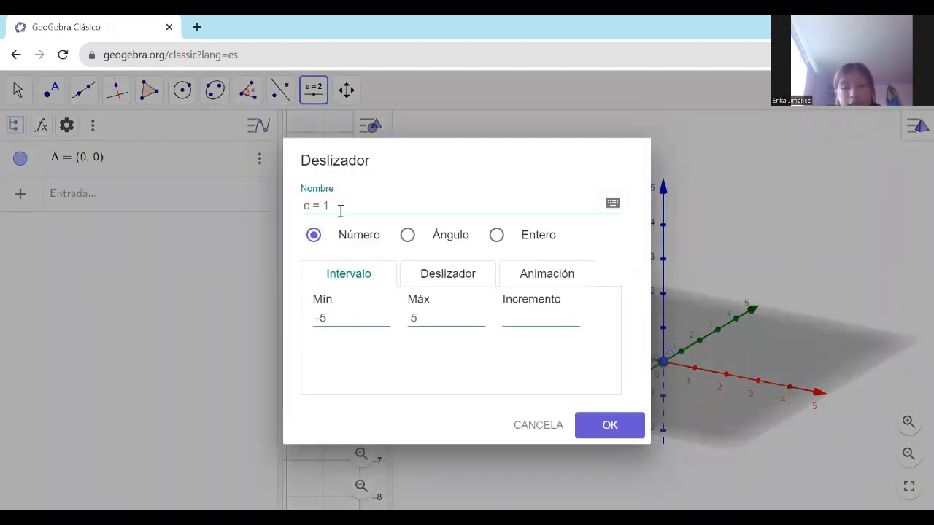
key("BackSpace")
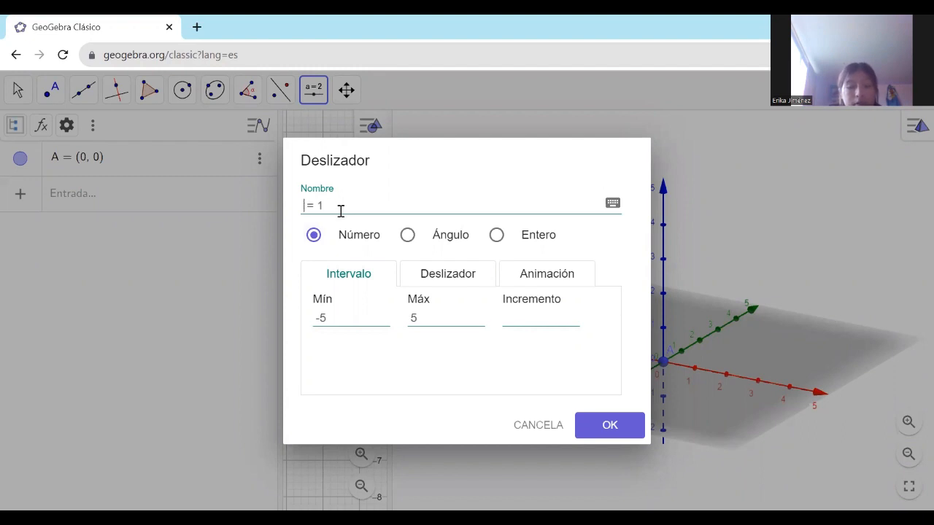
type("A")
key("Return")
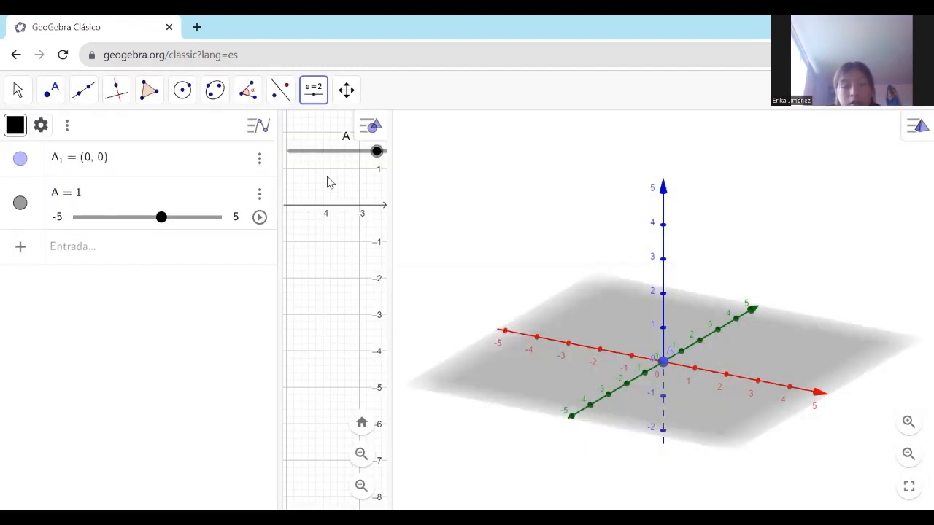
Add a number slider named B with value 1 and an interval from -5 to 5
left_click(328, 179)
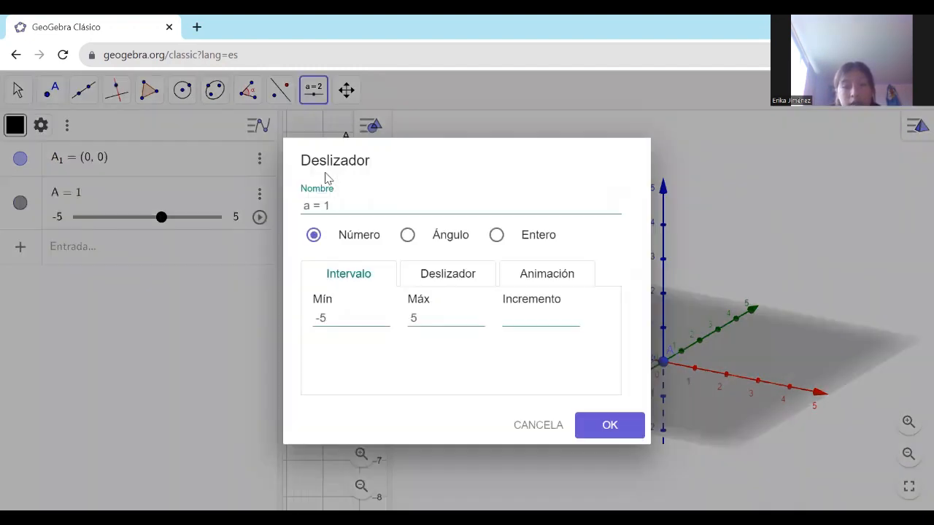
left_click(310, 208)
key("BackSpace")
type("B")
key("Return")
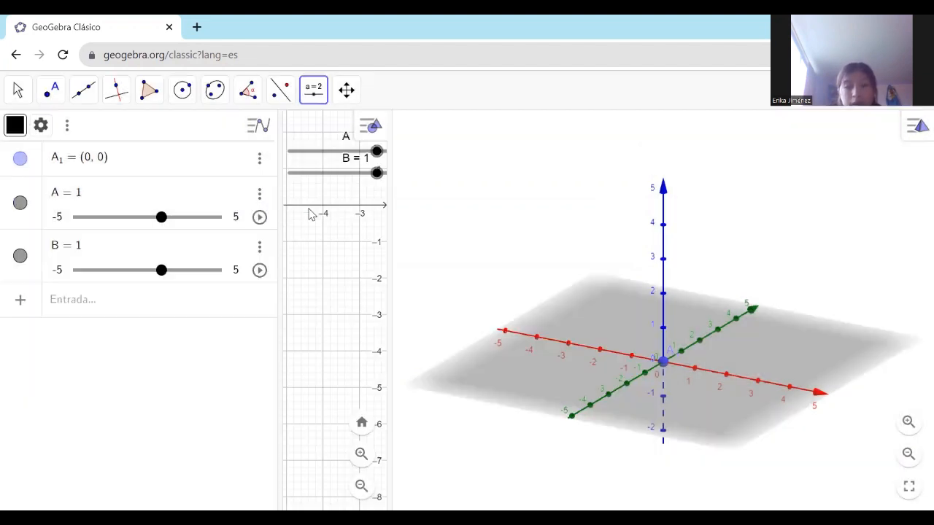
Add a number slider named C with value 1 and an interval from -5 to 5
left_click(323, 205)
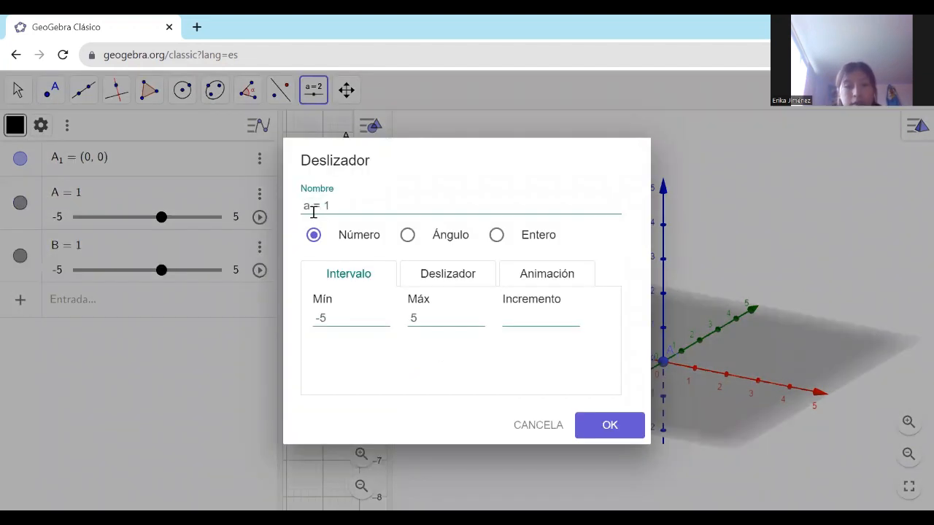
left_click(313, 212)
key("BackSpace")
type("C")
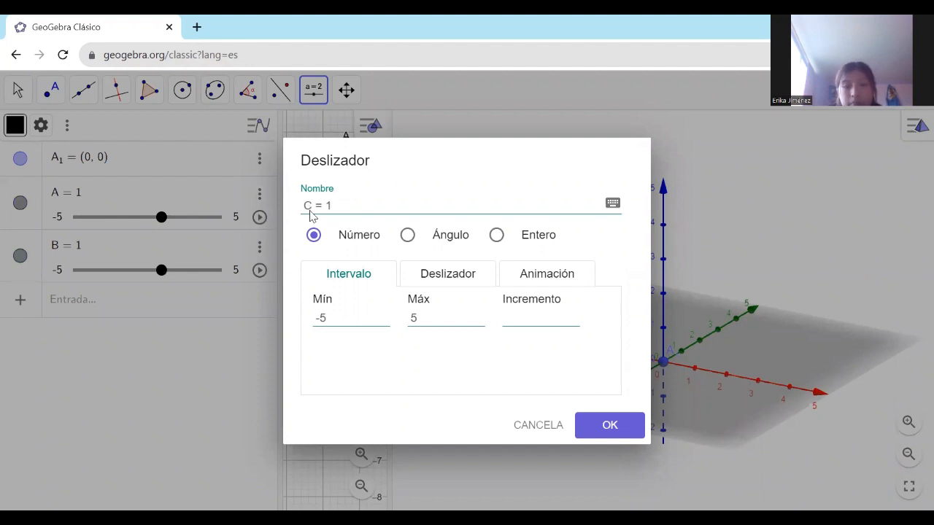
key("Return")
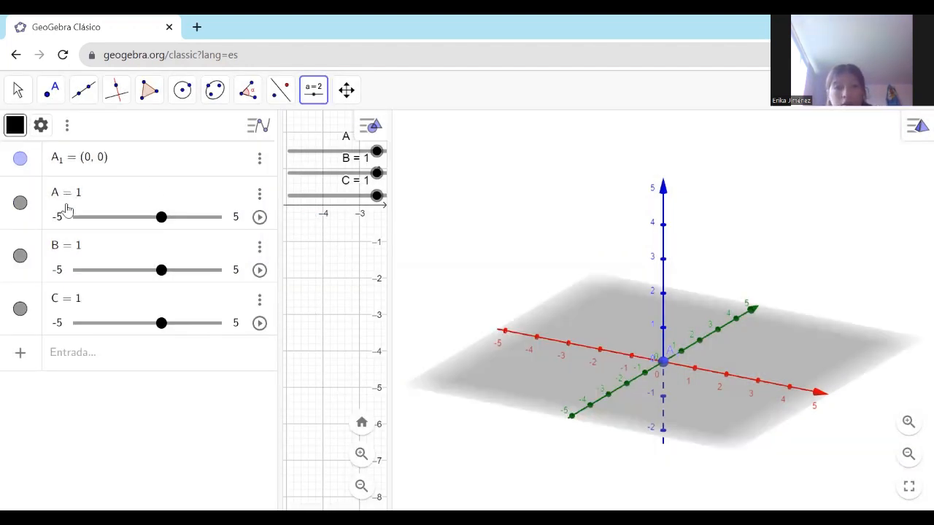
Define the 3D point D = (A, B, C) from the three sliders
left_click(111, 365)
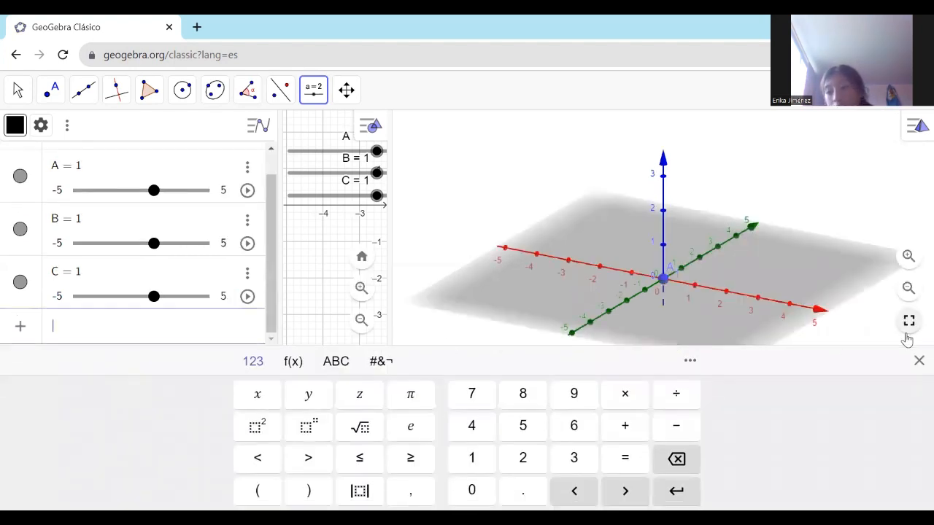
left_click(918, 360)
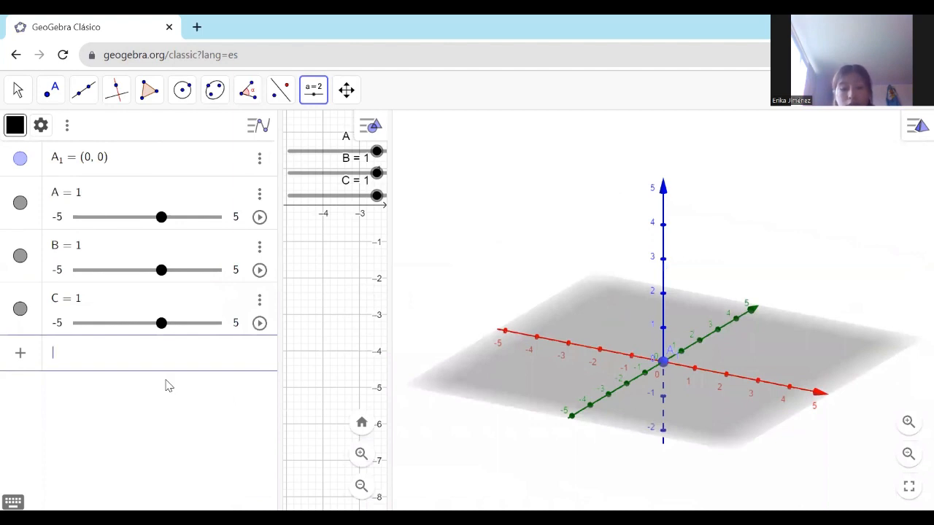
type("D ")
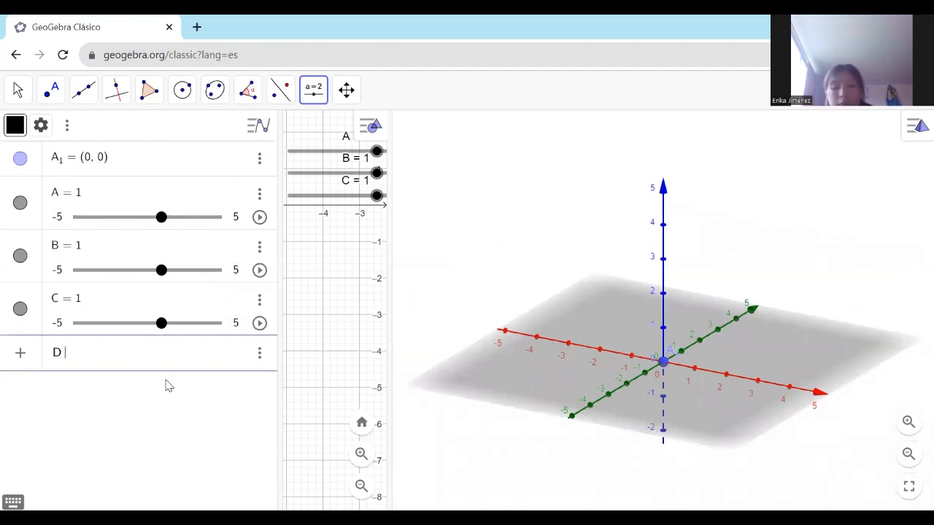
type("= ")
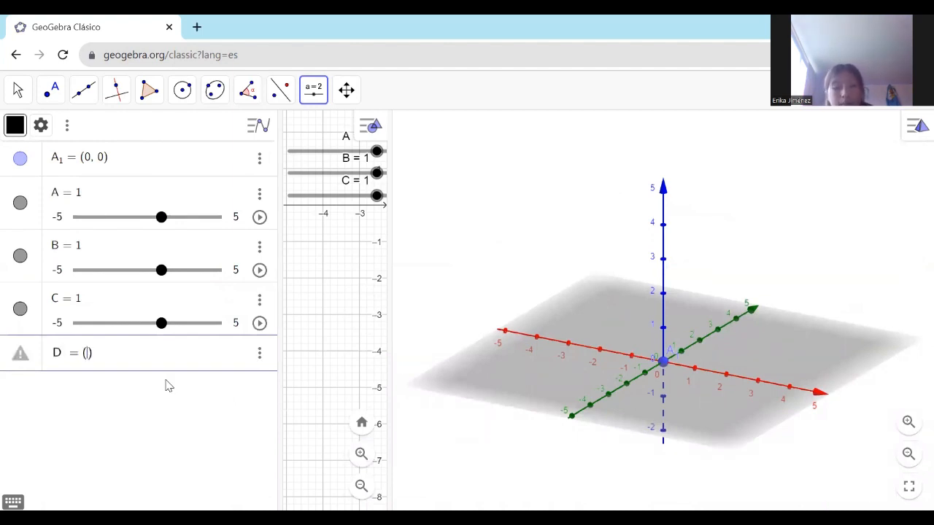
type("(A, B")
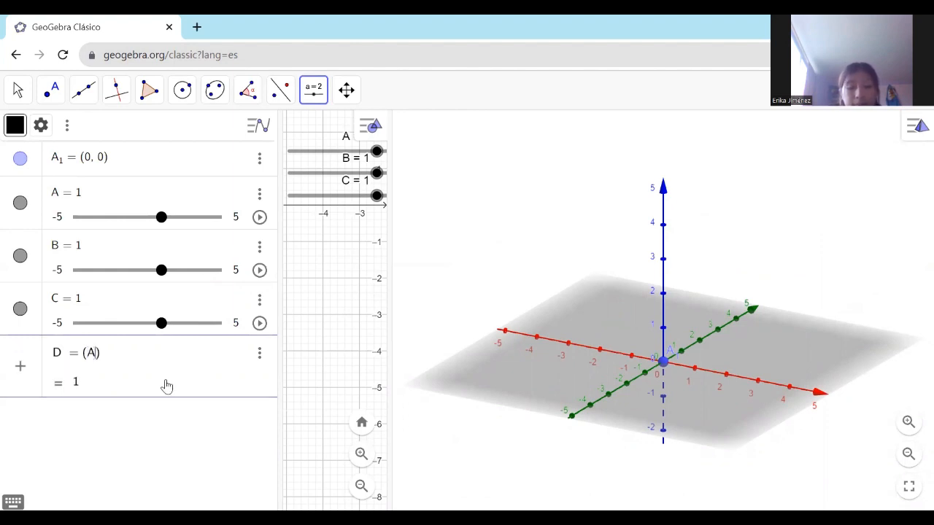
type(", C")
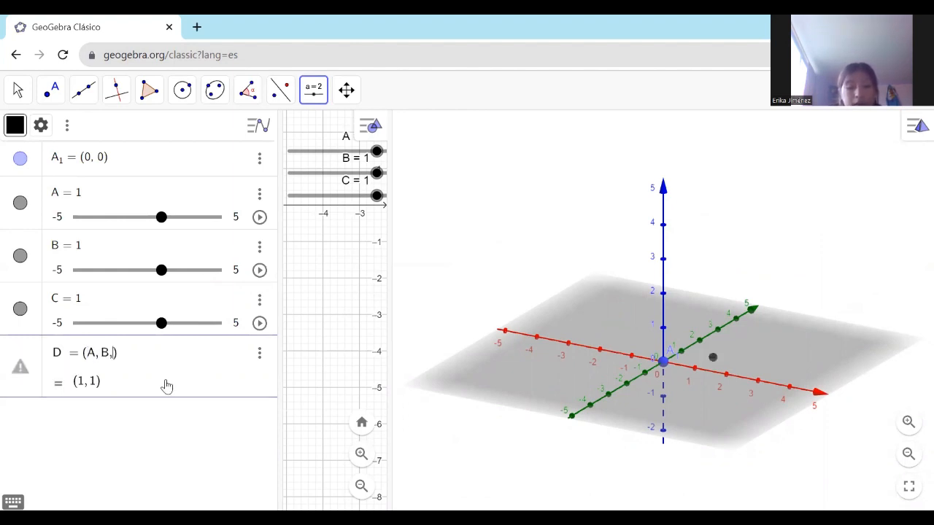
key("Return")
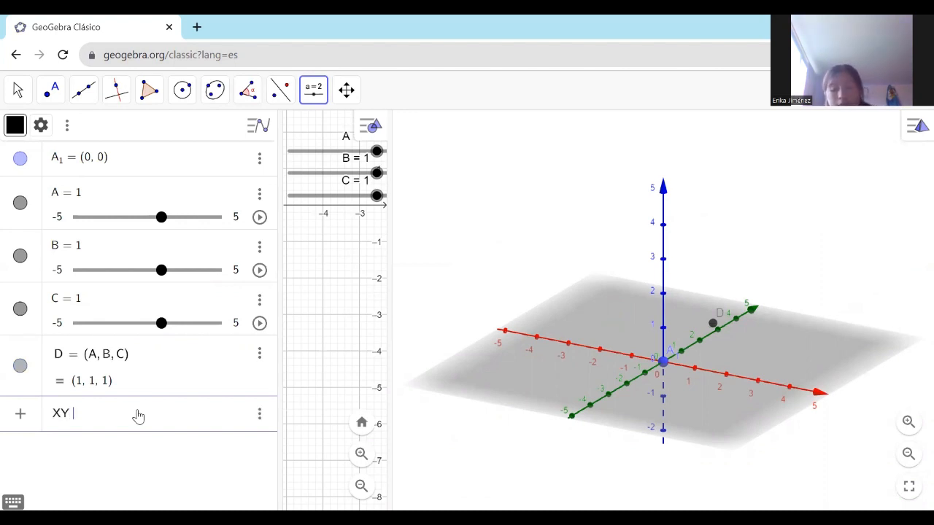
Define the point XY = (A, B) as the projection of D onto the horizontal plane
type("XY = ")
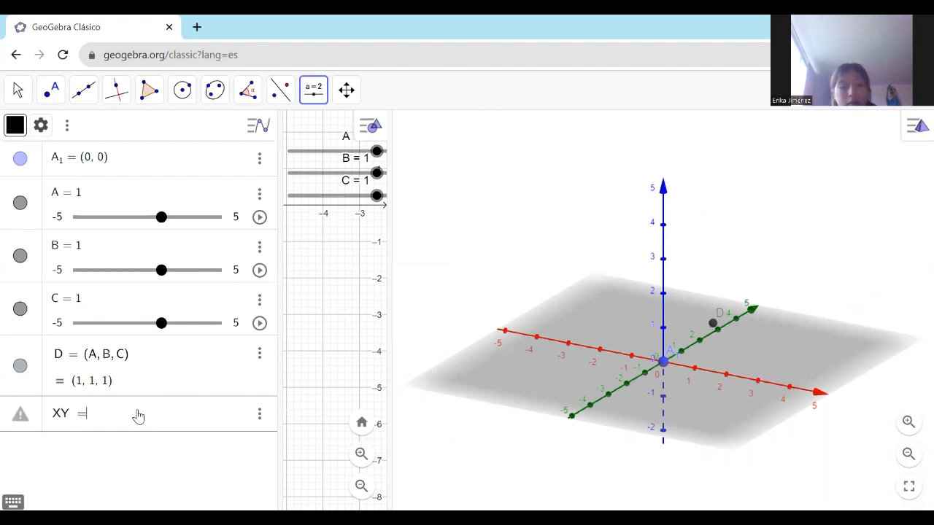
type("(A")
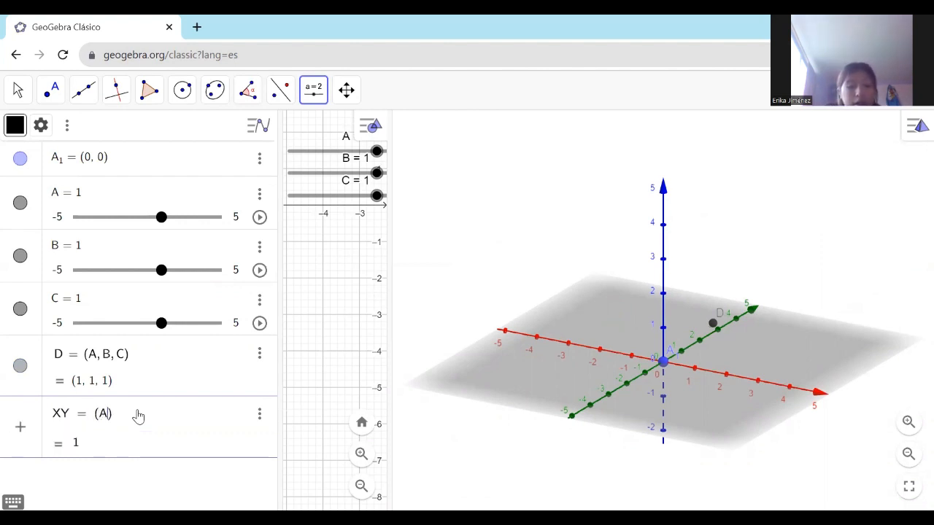
type(", B")
key("Return")
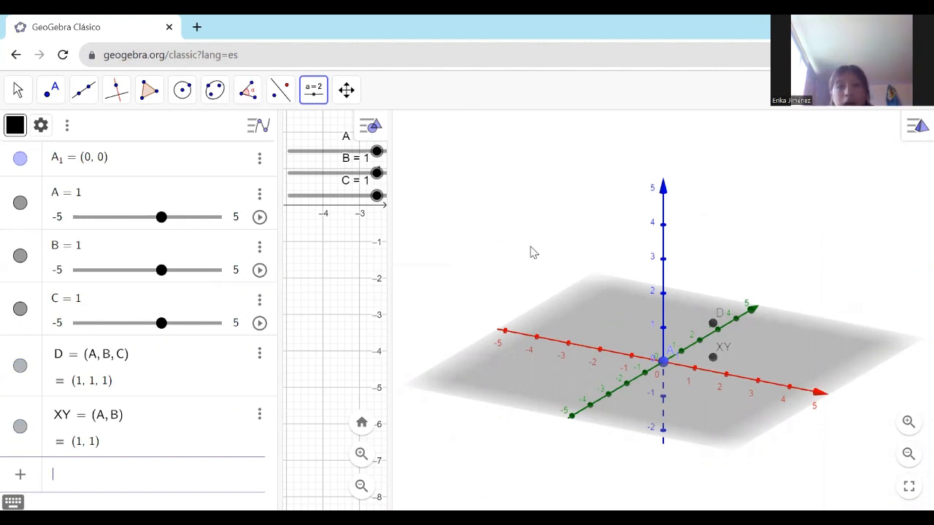
Draw lines through point XY parallel to the x, y and z axes in the 3D view
left_click(117, 92)
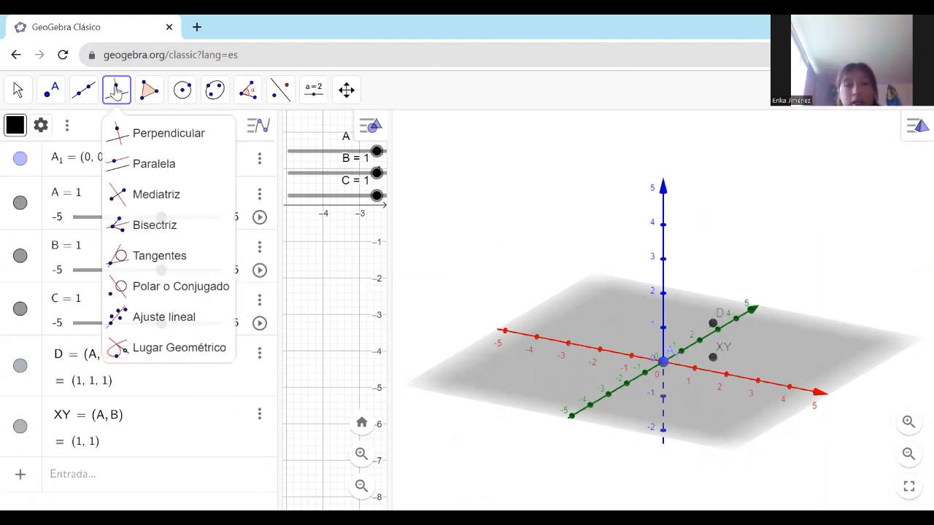
left_click(146, 165)
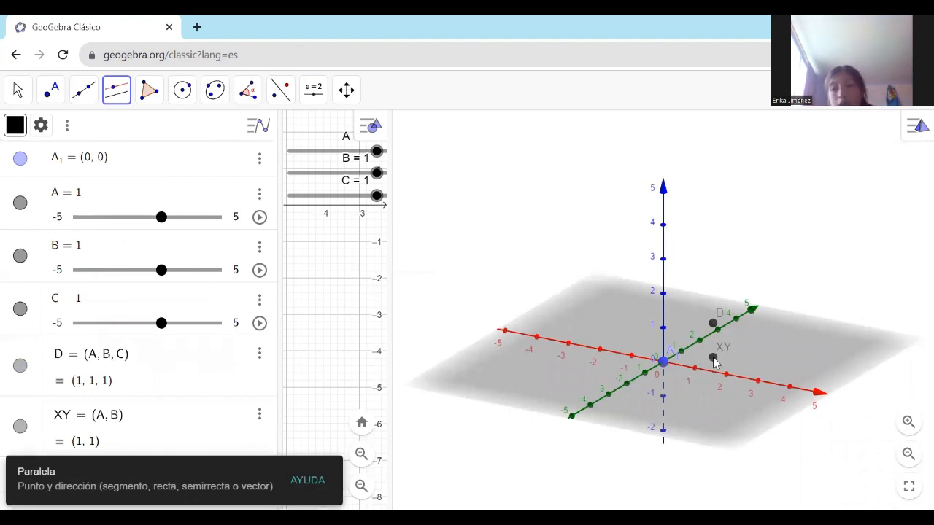
left_click(715, 359)
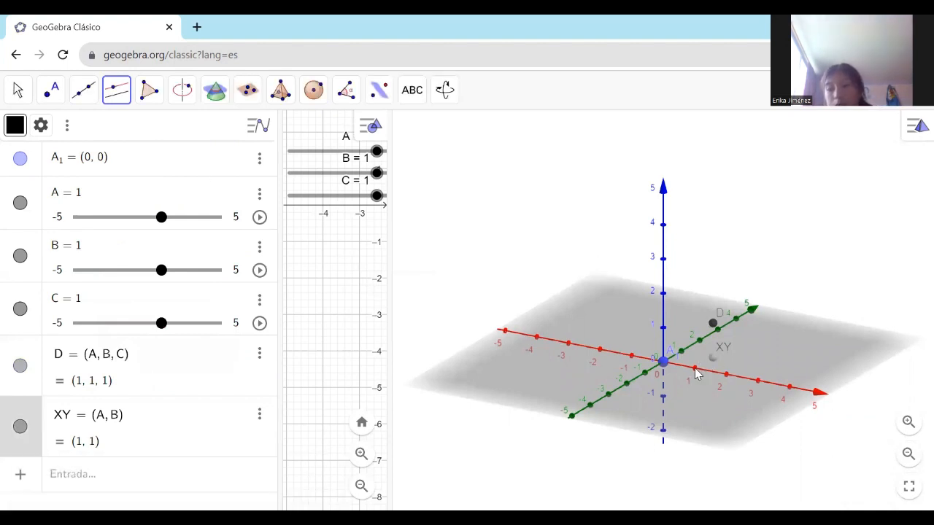
left_click(697, 373)
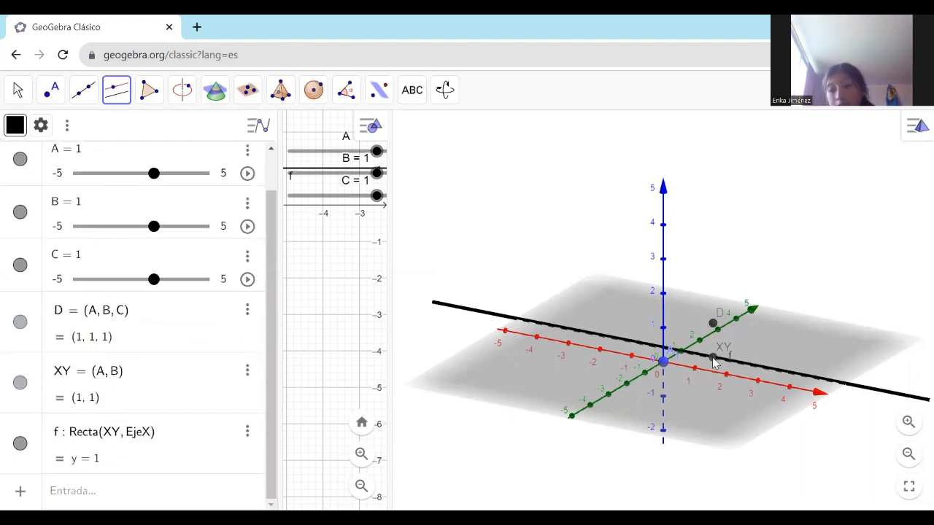
left_click(714, 362)
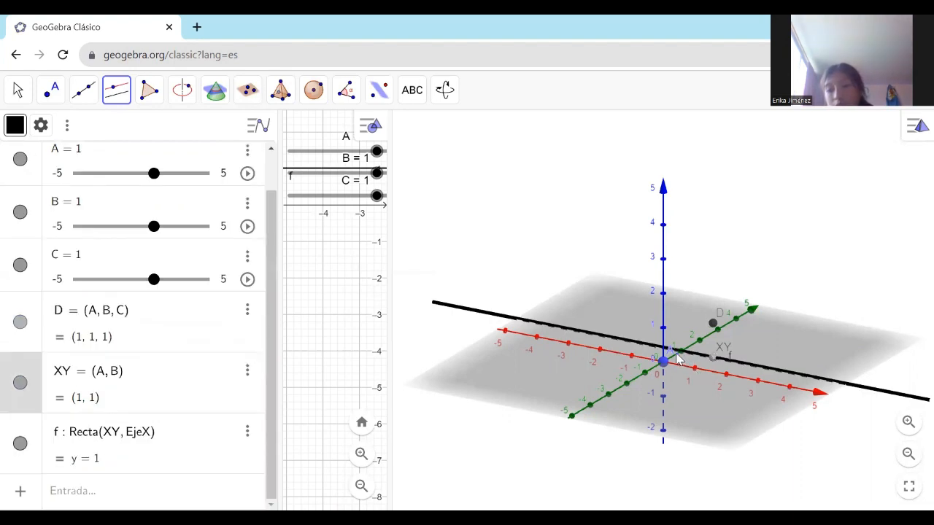
left_click(677, 357)
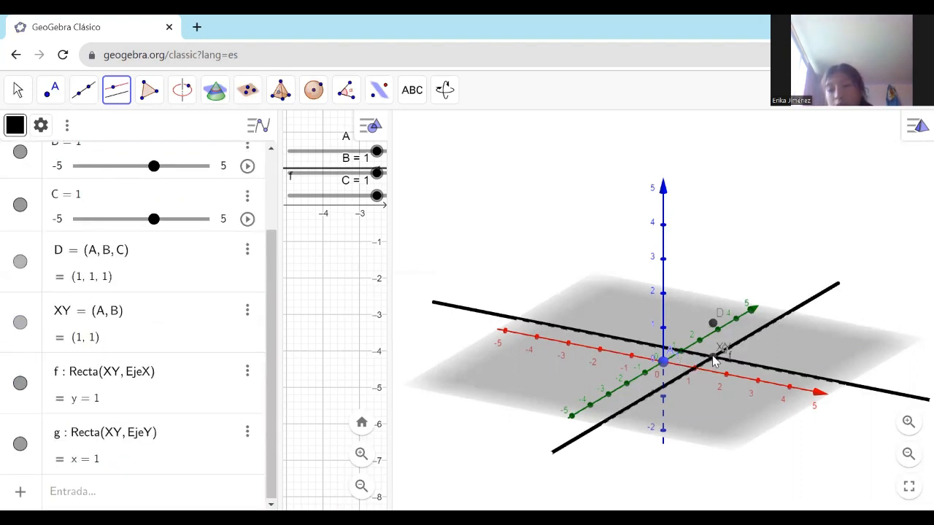
left_click(714, 361)
left_click(663, 318)
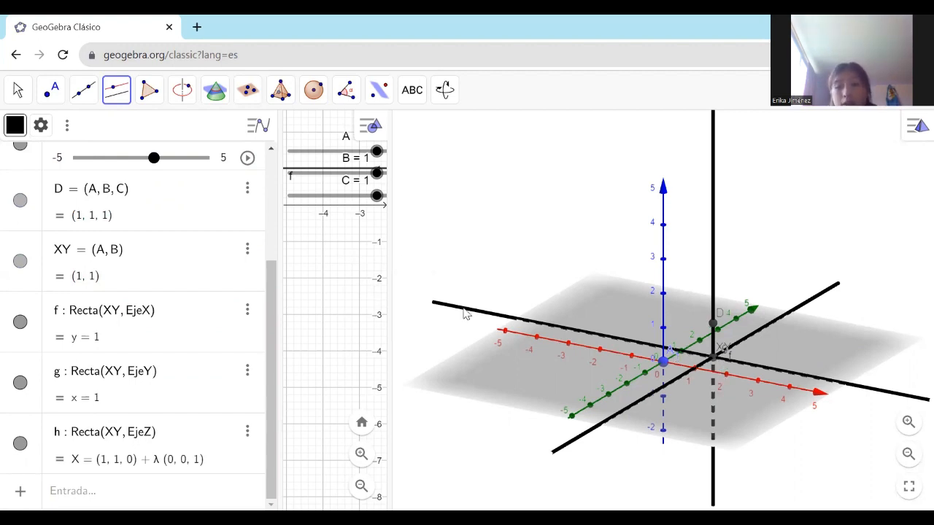
Draw two vectors from the origin in the 3D view, one to point XY and one to point D
left_click(86, 92)
left_click(132, 255)
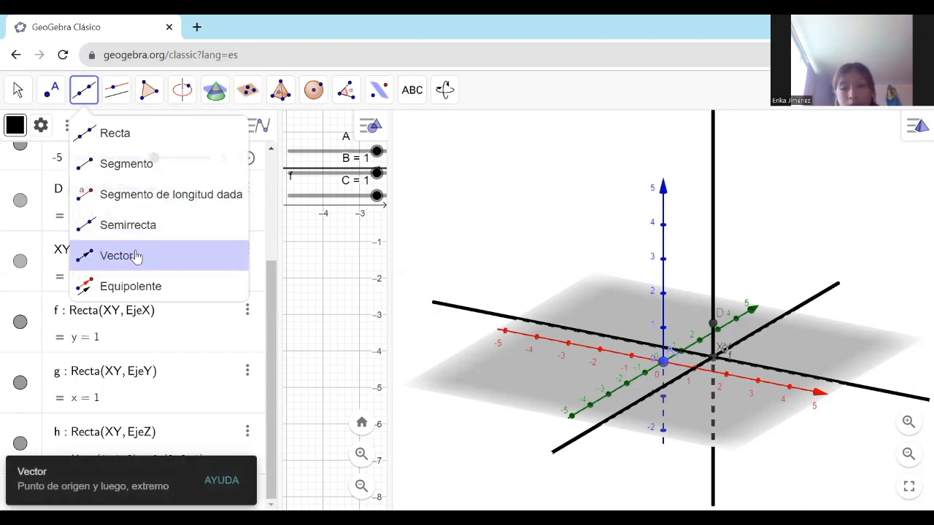
left_click(662, 361)
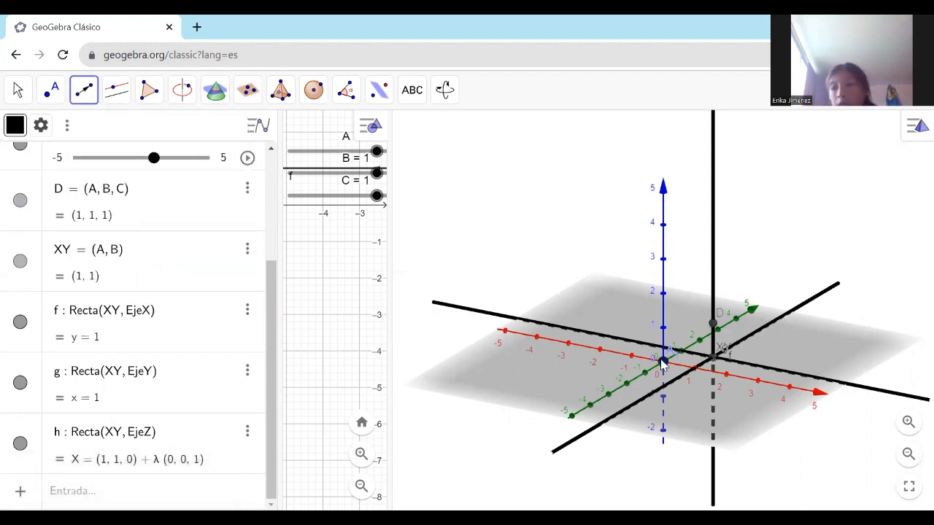
left_click(715, 357)
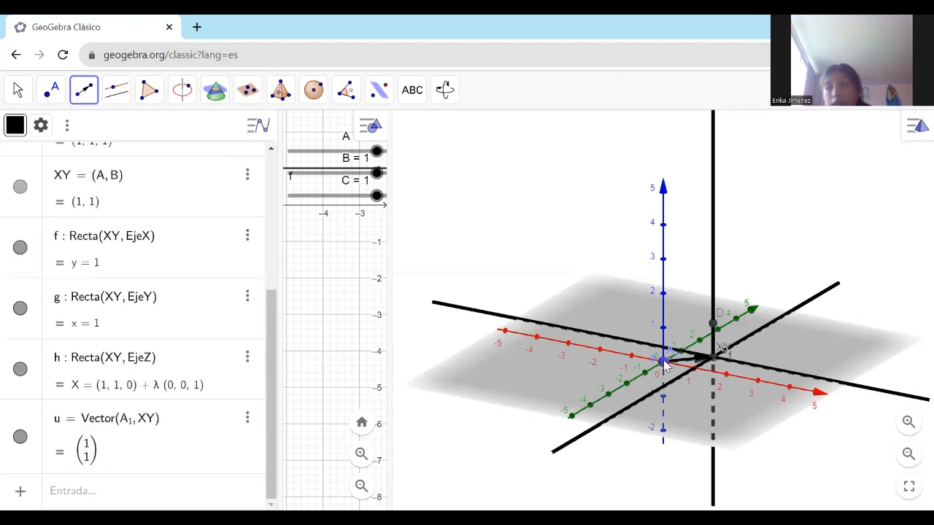
left_click(666, 365)
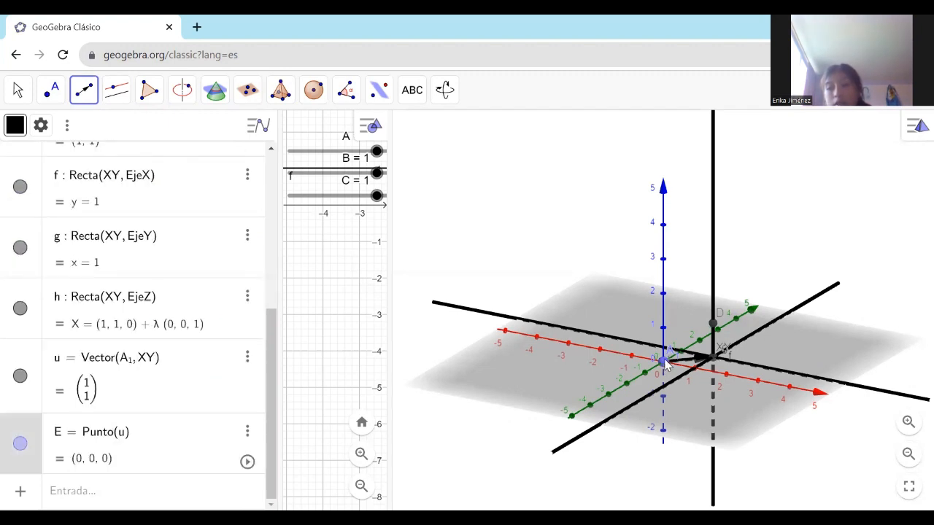
left_click(714, 326)
Measure the angle between the origin's vectors to XY and to D
scroll(754, 340, "up", 2)
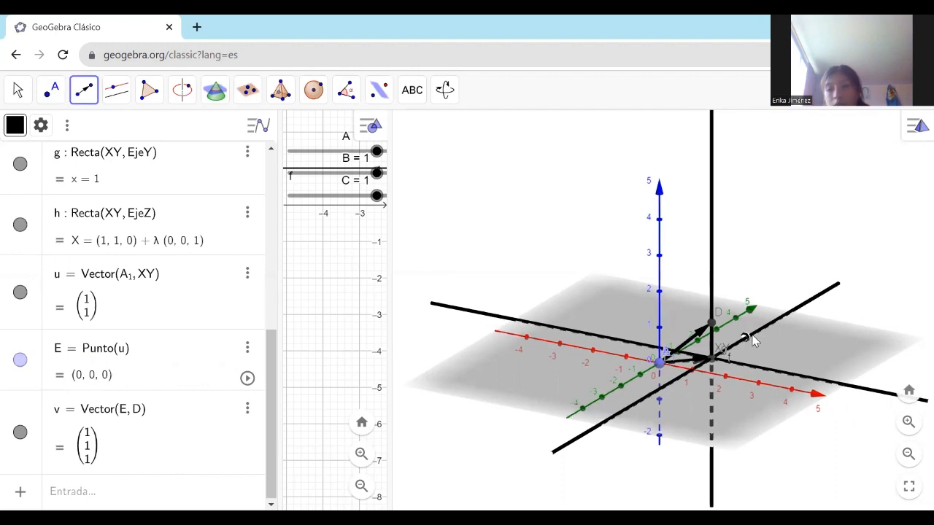
scroll(754, 340, "up", 3)
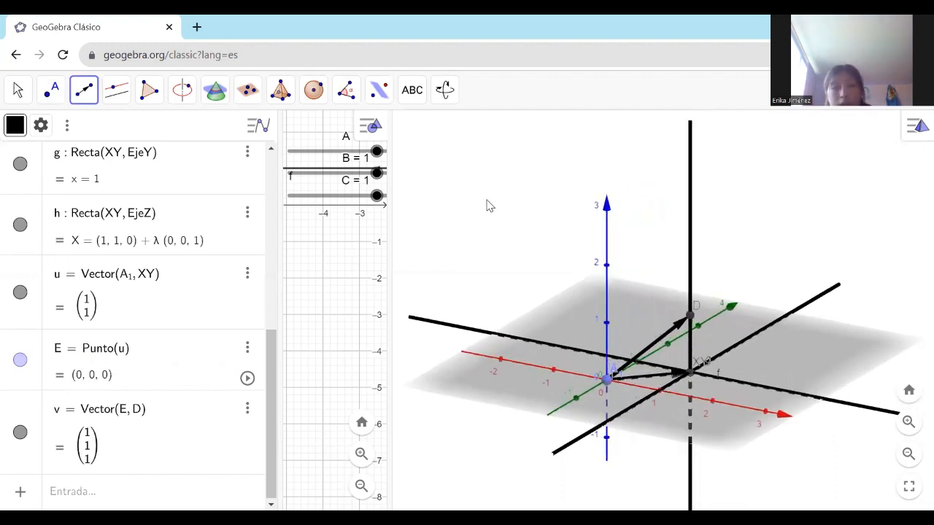
left_click(347, 89)
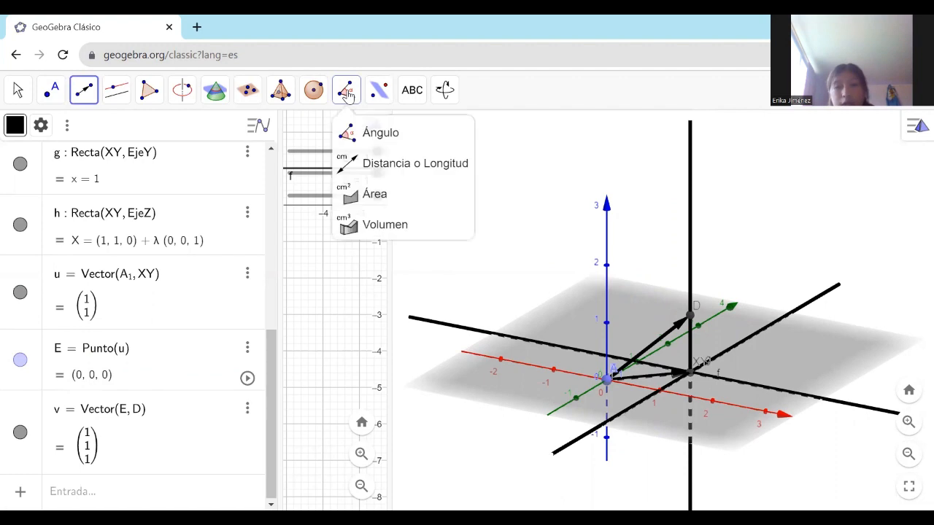
left_click(365, 133)
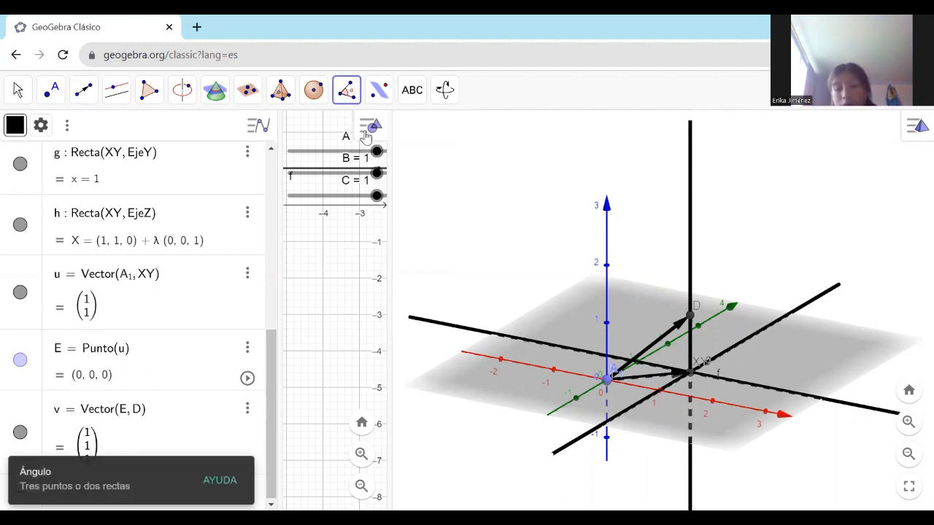
left_click(654, 378)
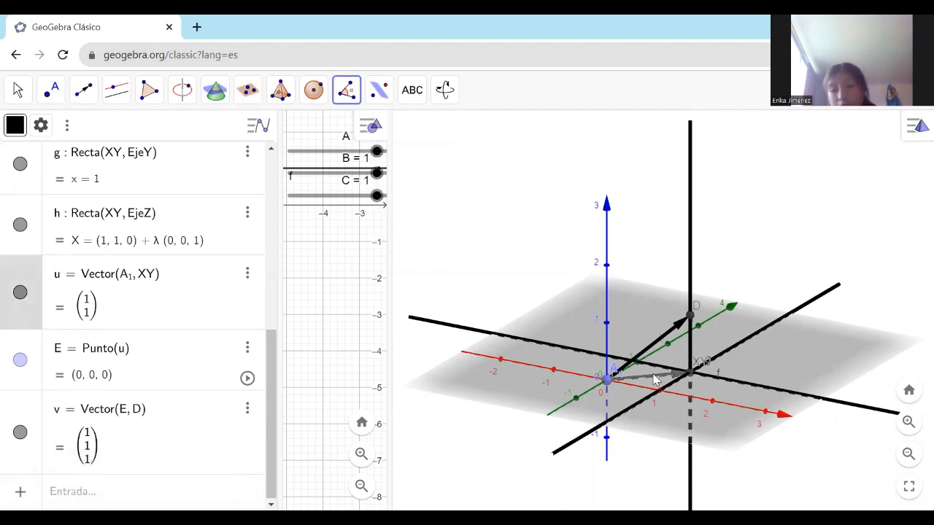
left_click(664, 339)
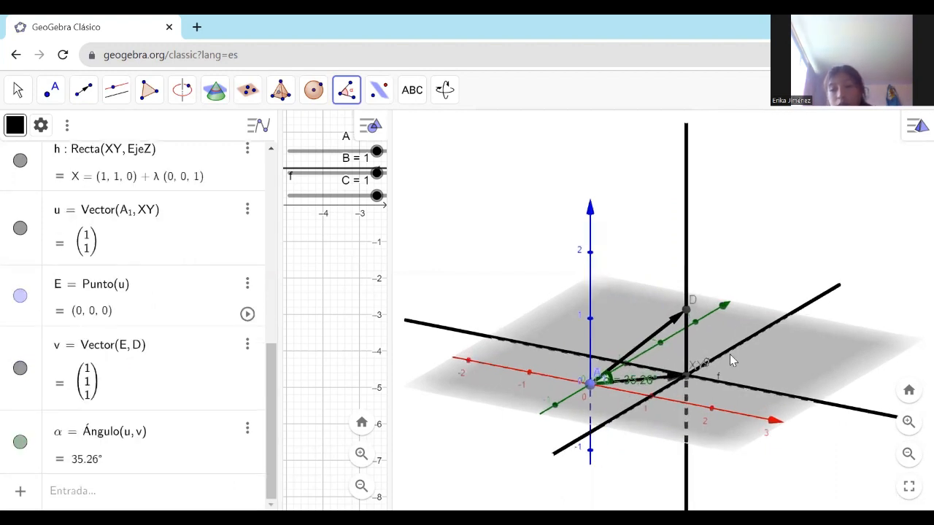
Hide the lines f, g and h that run through XY parallel to the axes
scroll(729, 354, "up", 2)
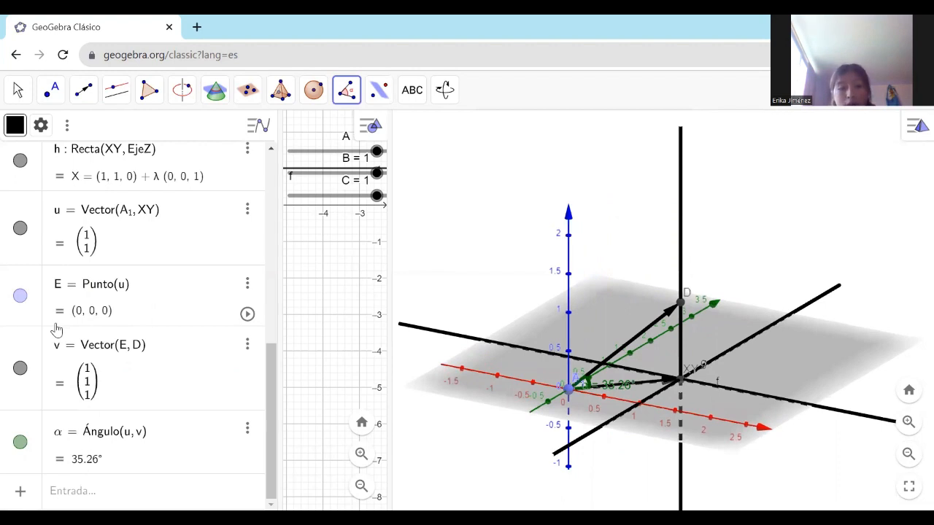
scroll(57, 330, "up", 5)
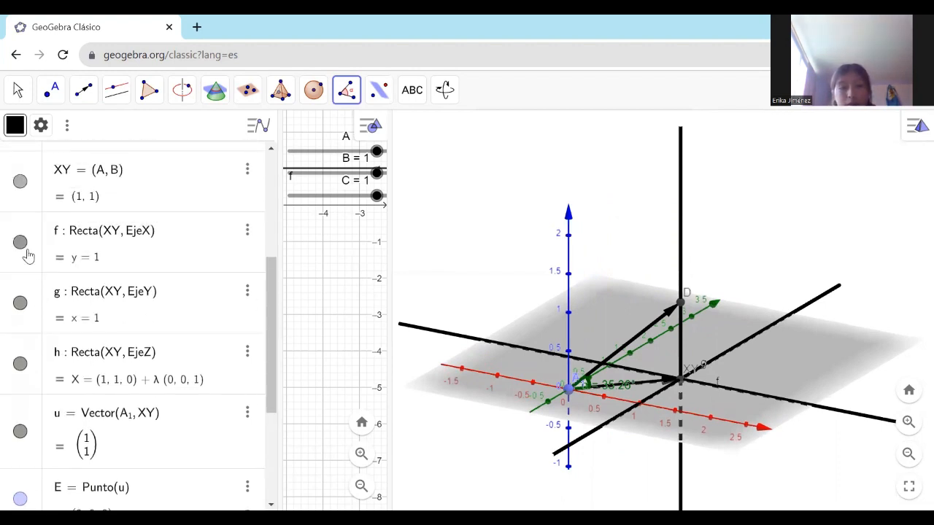
left_click(20, 243)
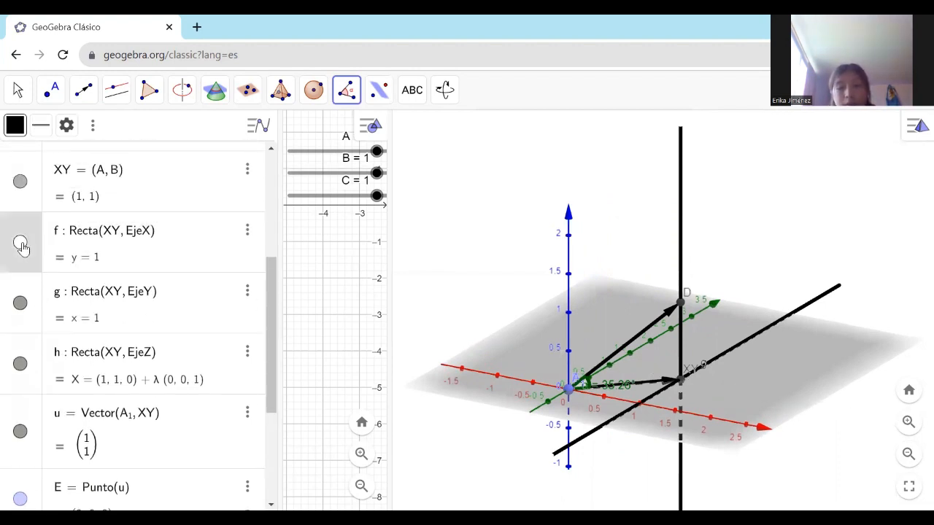
left_click(20, 303)
scroll(22, 328, "down", 6)
scroll(35, 308, "up", 1)
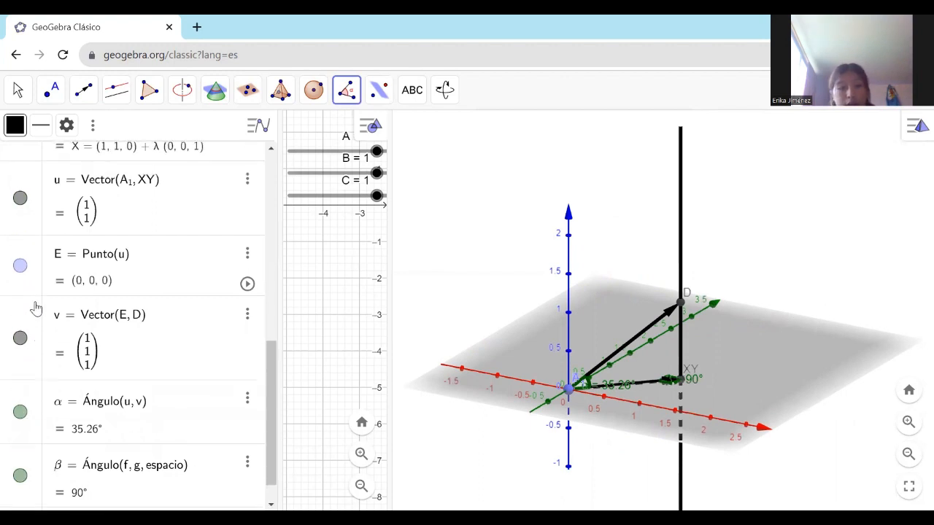
scroll(35, 308, "up", 3)
scroll(27, 314, "up", 1)
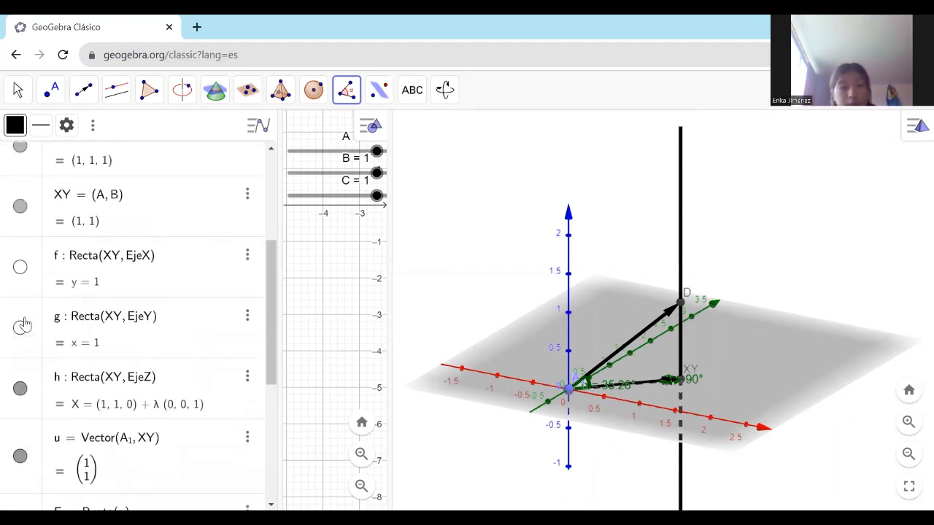
left_click(20, 389)
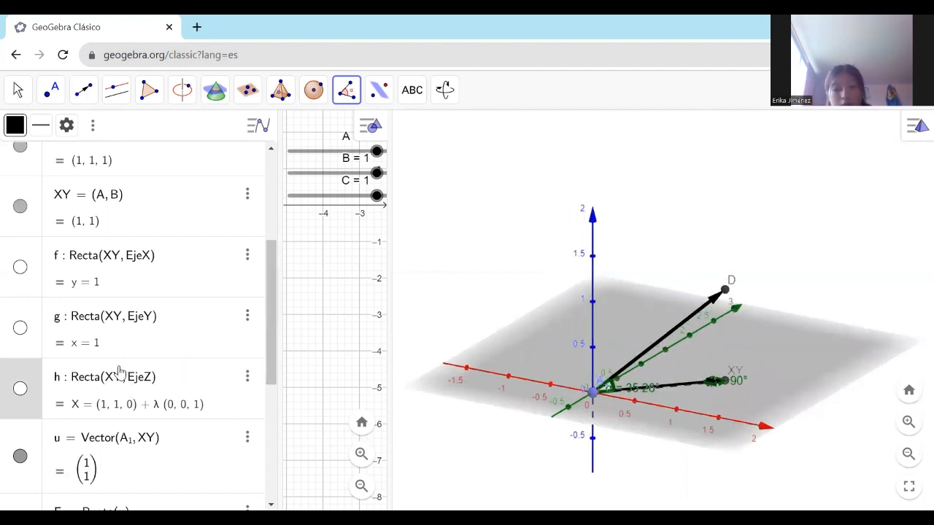
Hide the angle β between lines f and g
scroll(127, 383, "down", 5)
left_click(19, 441)
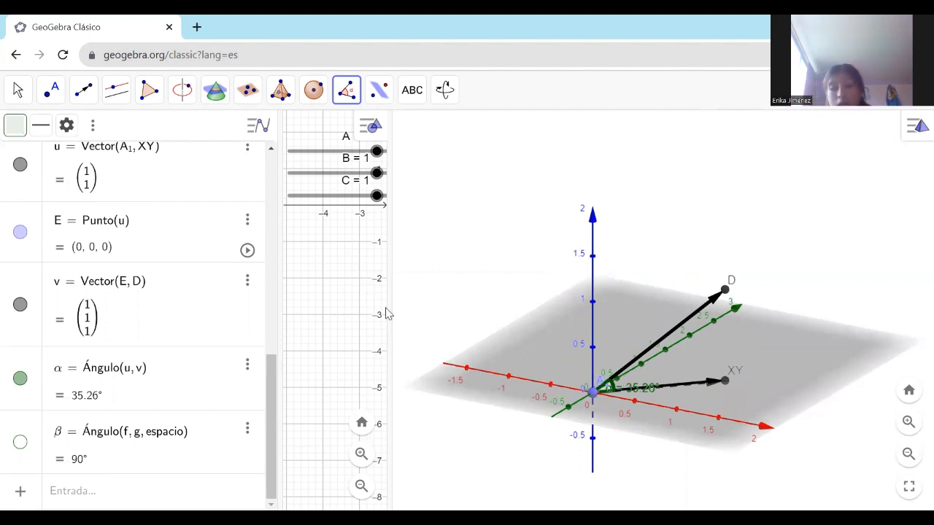
scroll(133, 385, "up", 1)
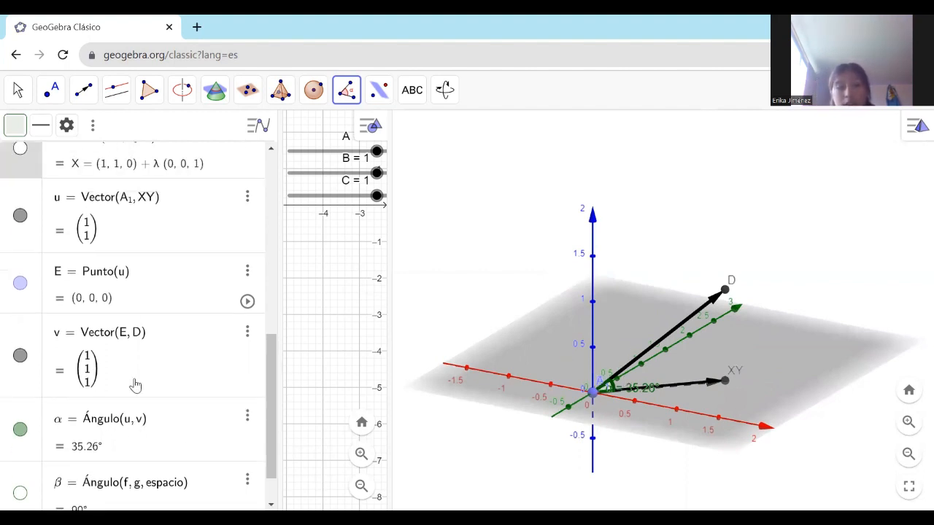
Hide the points E and XY so that only the vectors, the angle and point D remain in the 3D view
left_click(25, 291)
scroll(25, 291, "up", 5)
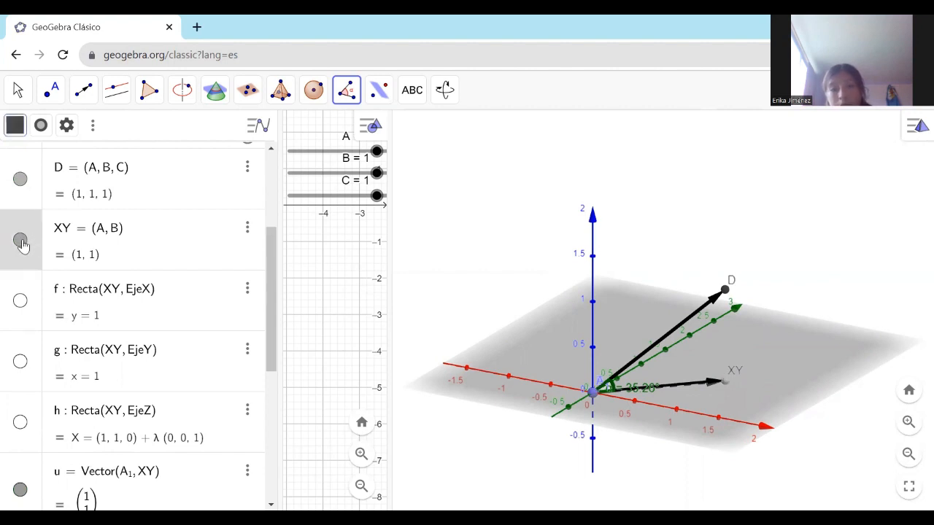
left_click(22, 239)
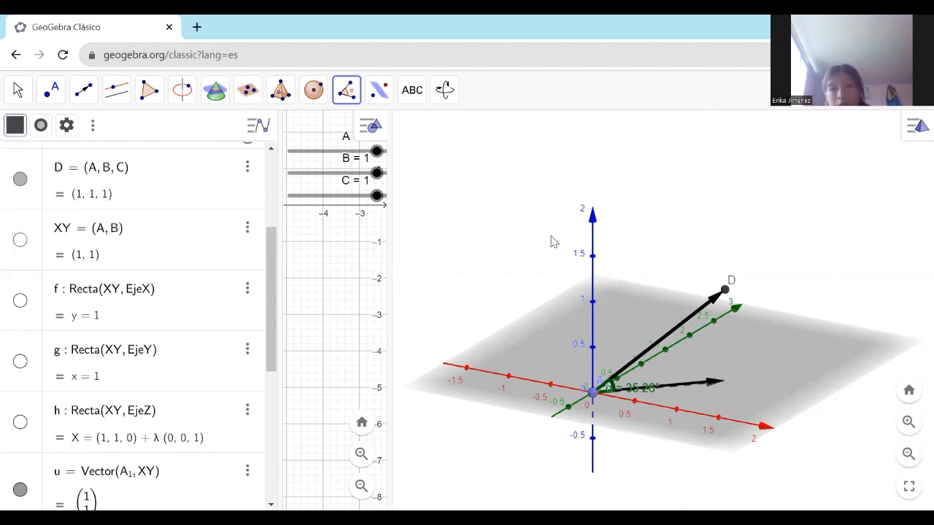
left_click(445, 89)
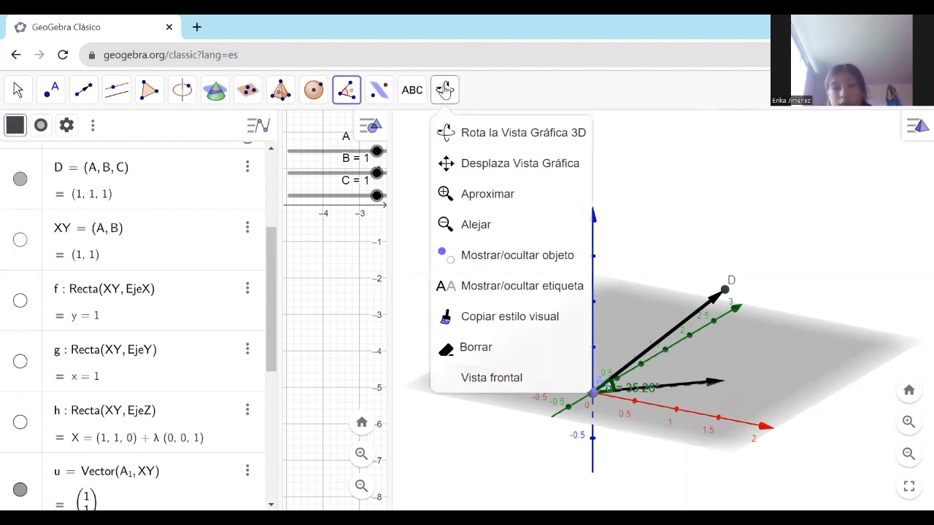
left_click(464, 135)
left_click_drag(796, 339, 765, 329)
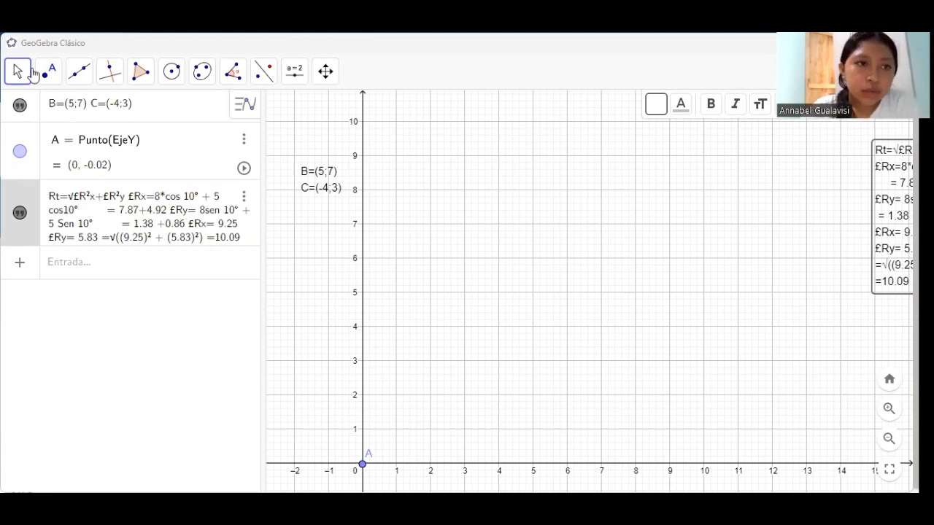
Draw a vector from point A at the origin to the coordinates (5, 7)
left_click(79, 72)
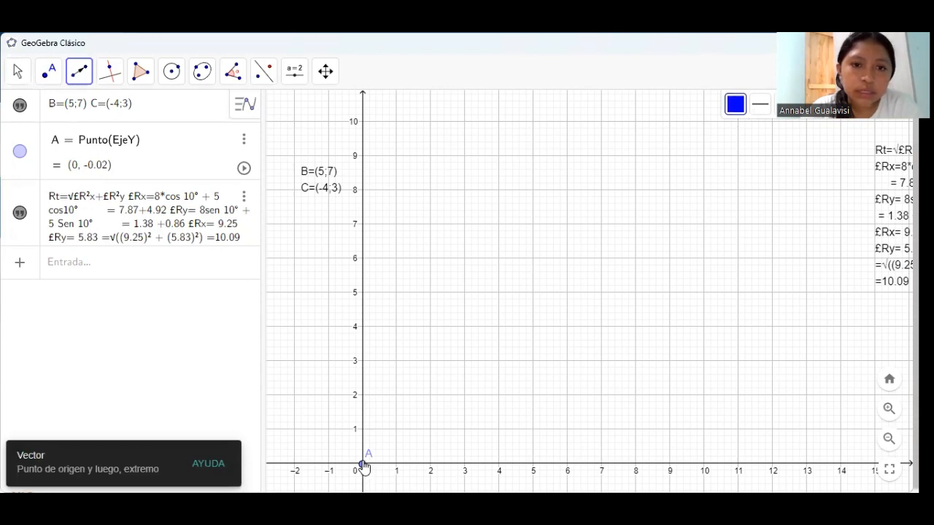
left_click(363, 467)
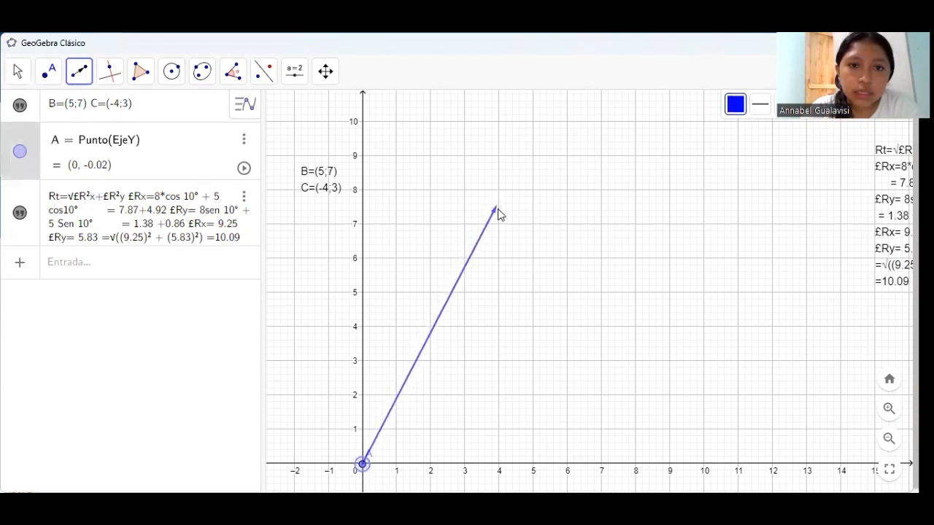
left_click(533, 226)
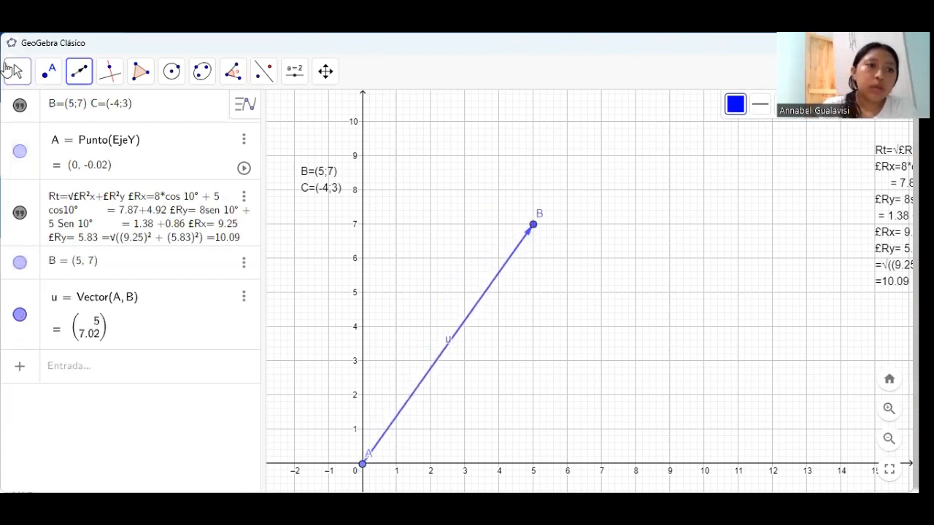
Draw a second vector from point A to the coordinates (-4, 3)
left_click(8, 71)
left_click(38, 116)
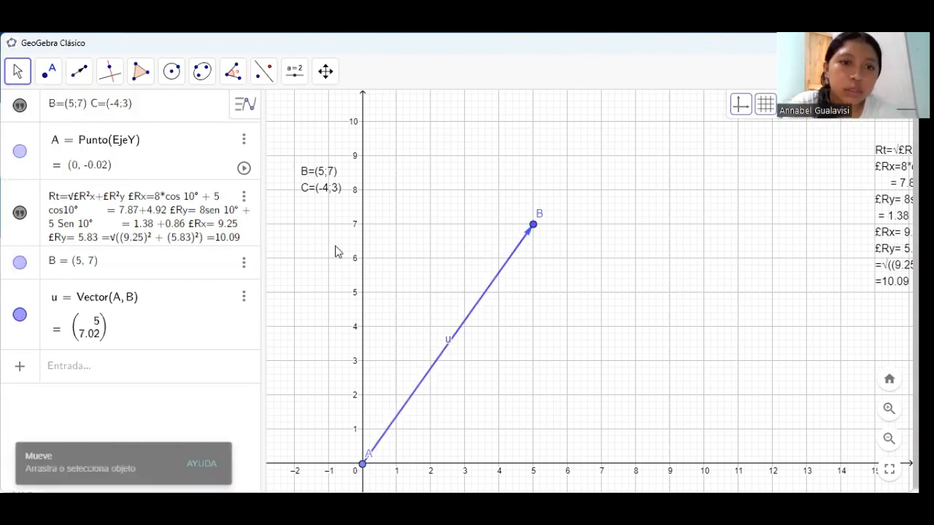
left_click_drag(334, 251, 402, 250)
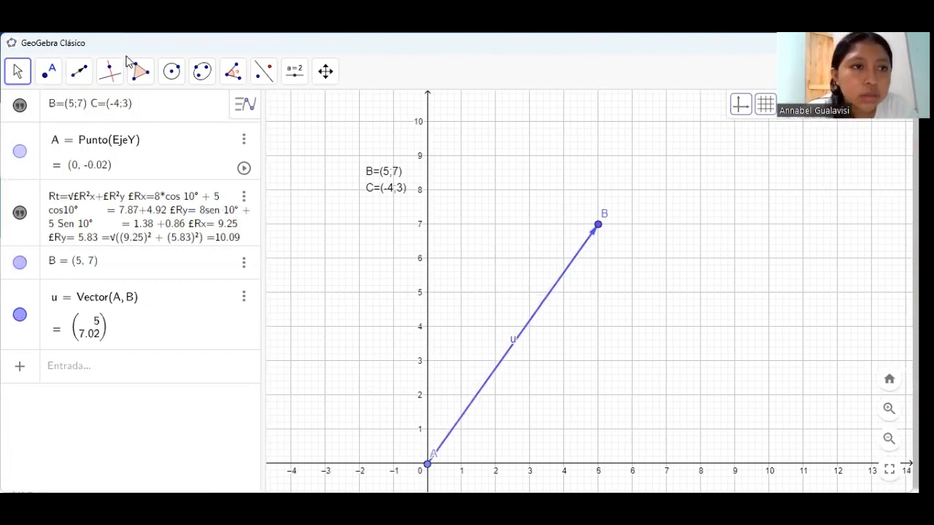
left_click(80, 73)
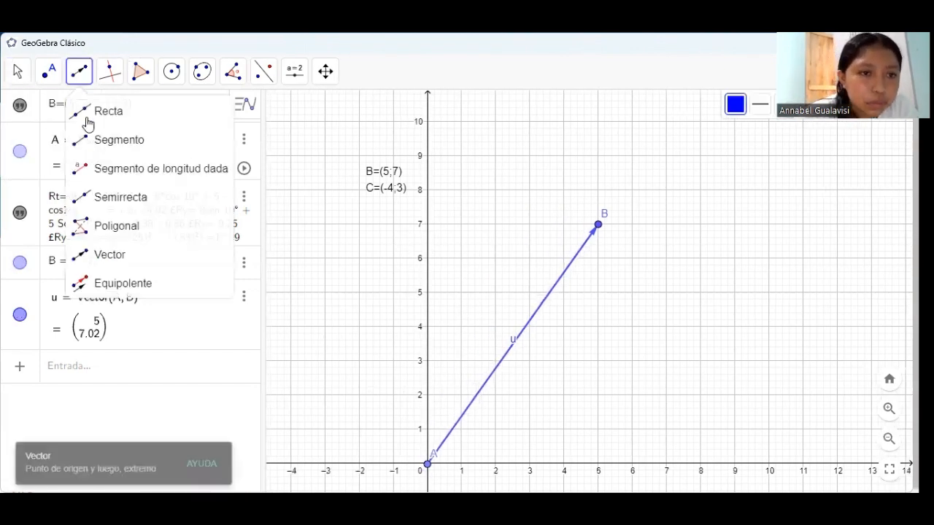
left_click(122, 257)
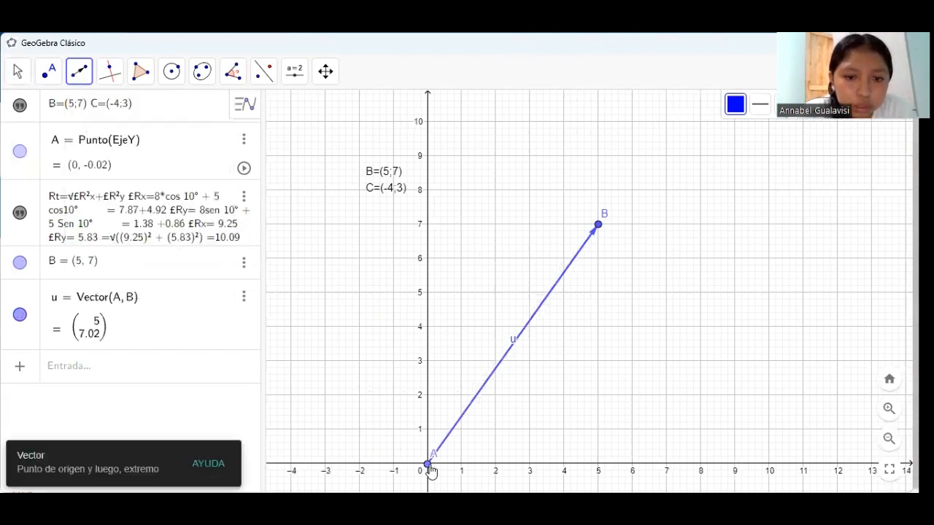
left_click(429, 465)
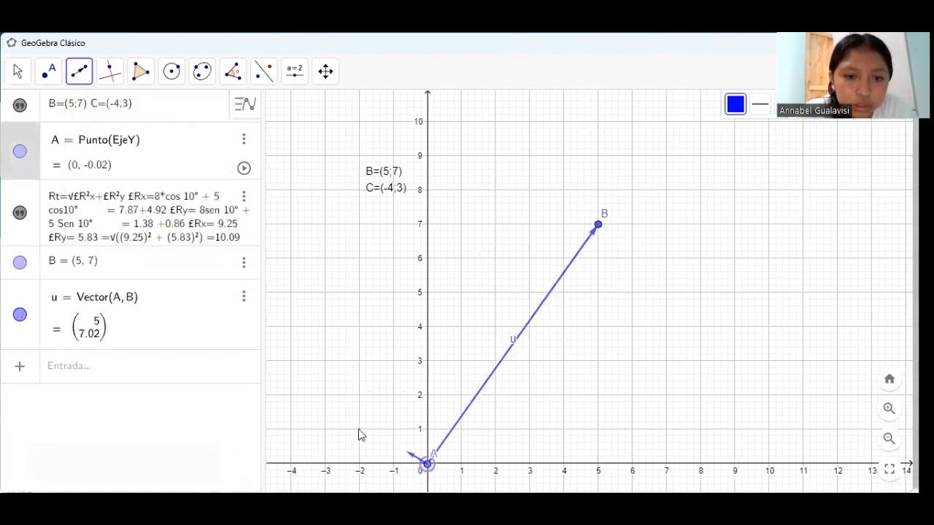
left_click(292, 364)
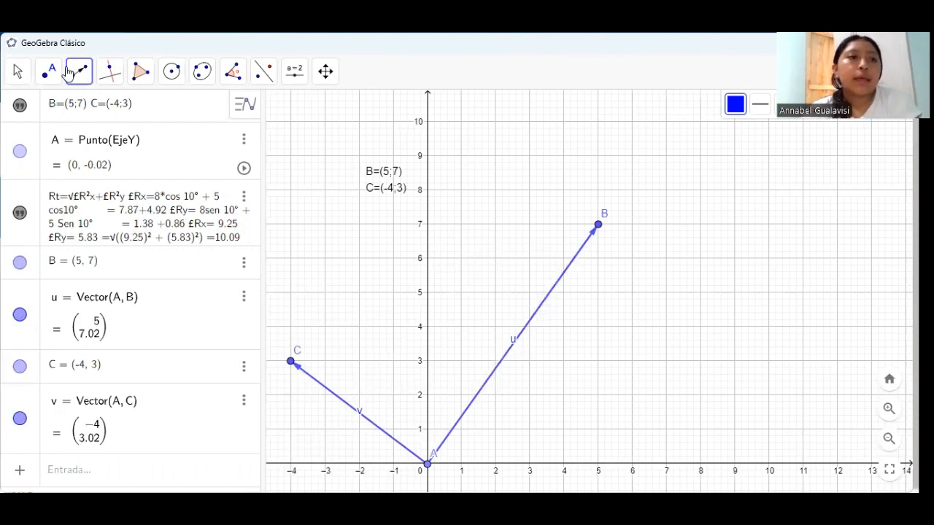
Construct a line through point C parallel to vector u
left_click(110, 76)
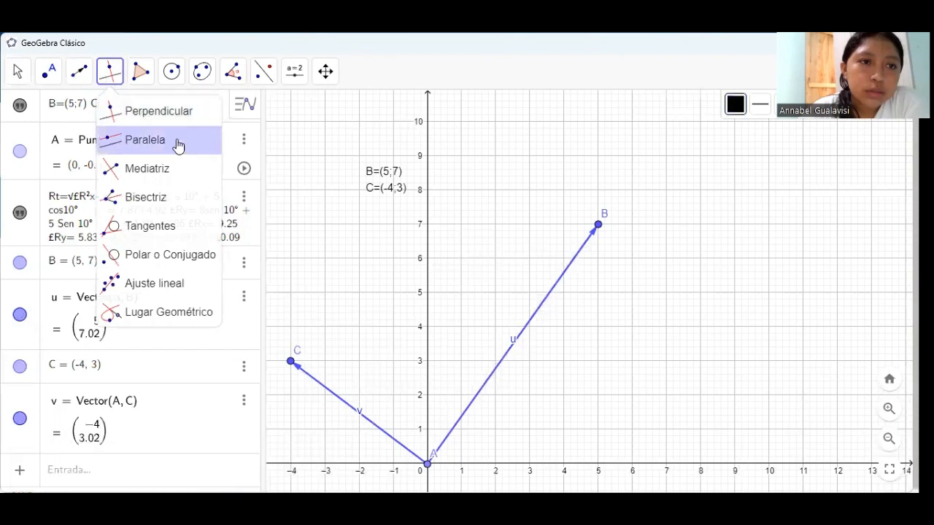
left_click(183, 148)
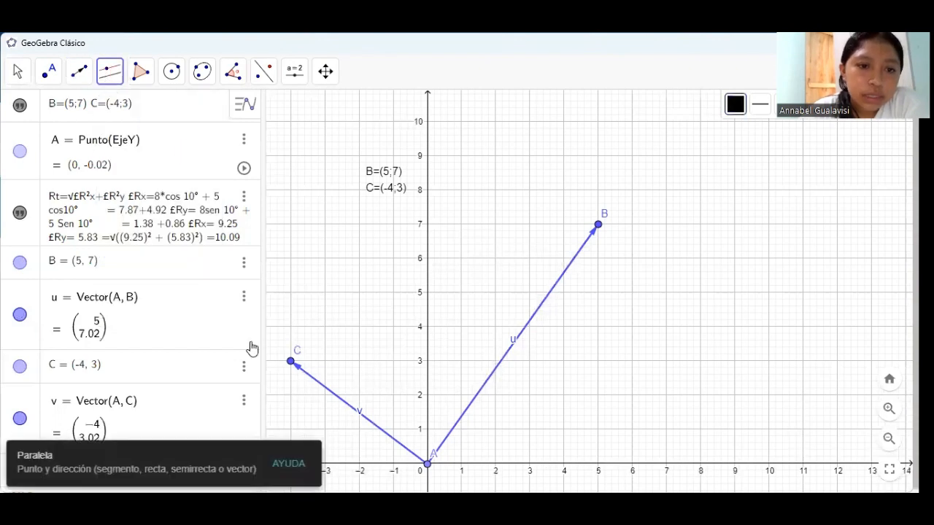
left_click(292, 364)
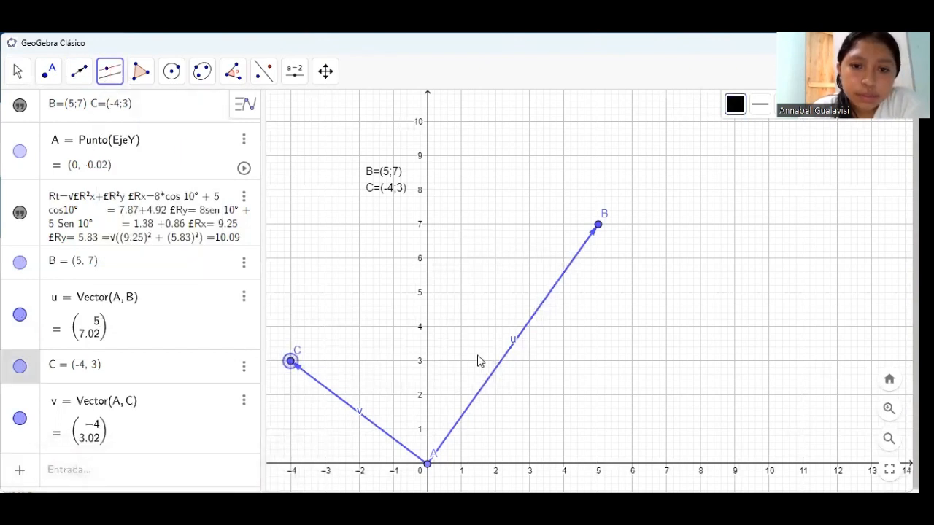
left_click(514, 347)
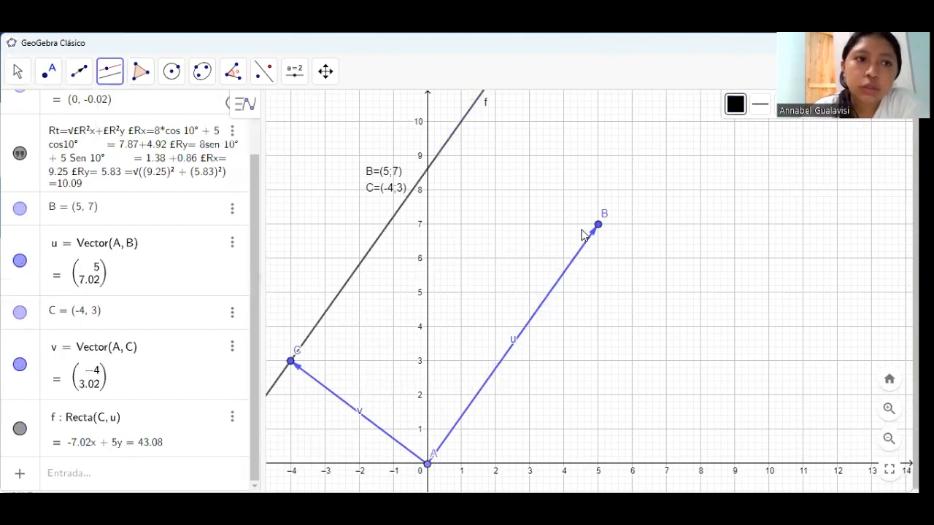
Construct a line through point B parallel to vector v
left_click(110, 73)
left_click(181, 142)
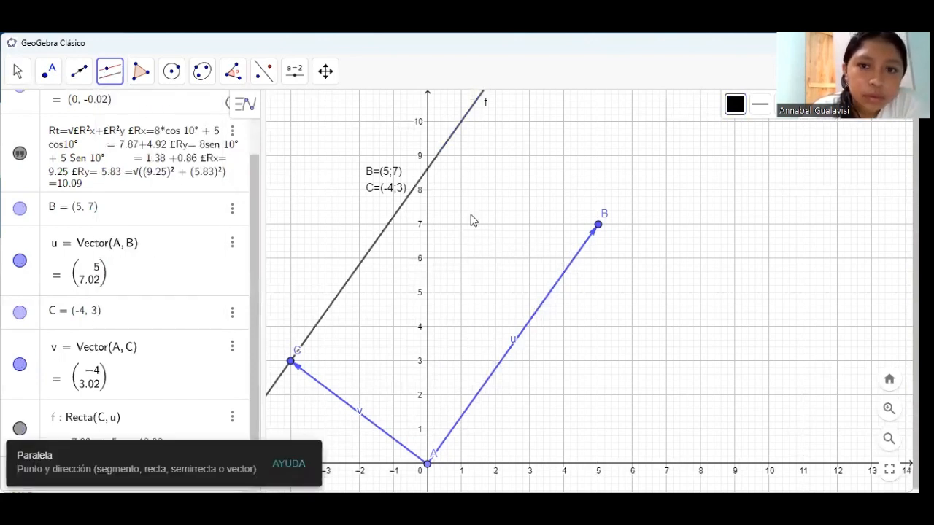
left_click(597, 226)
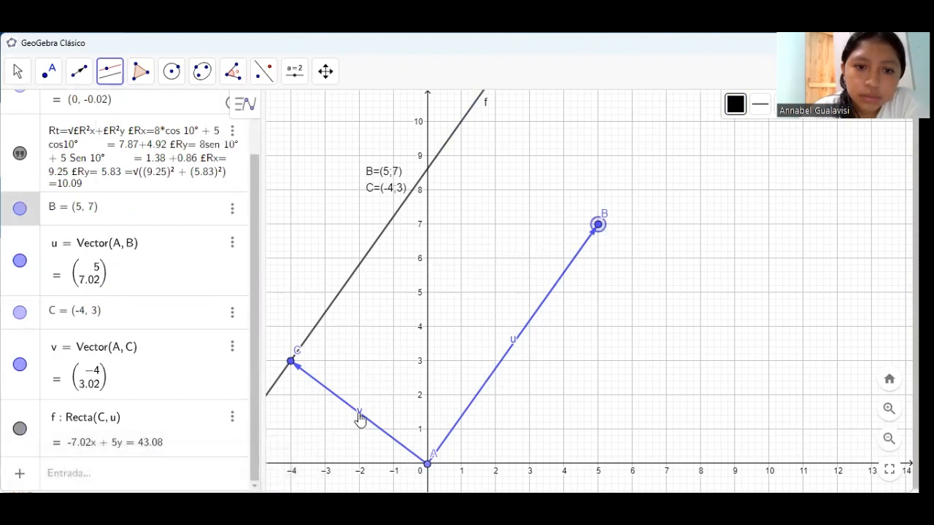
left_click(359, 420)
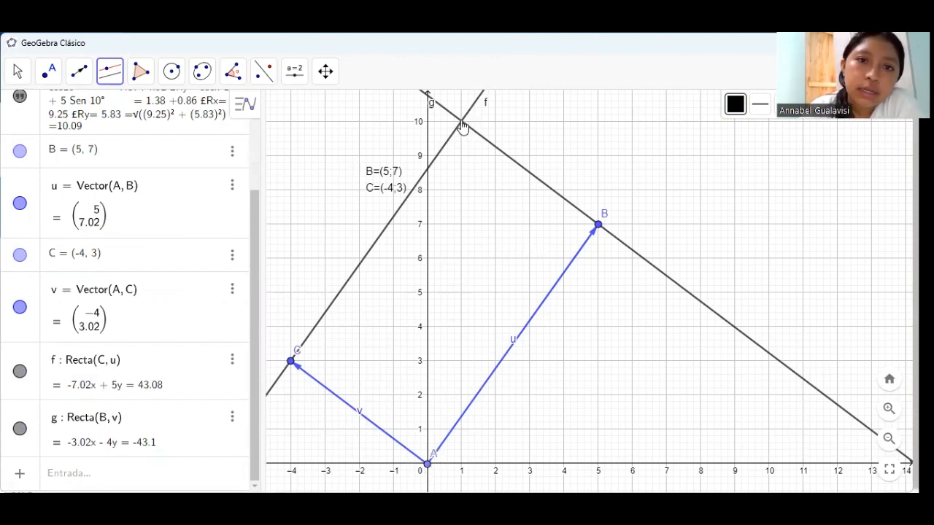
Draw the resultant vector from point A to the intersection of lines f and g, and open its colour settings
left_click(79, 71)
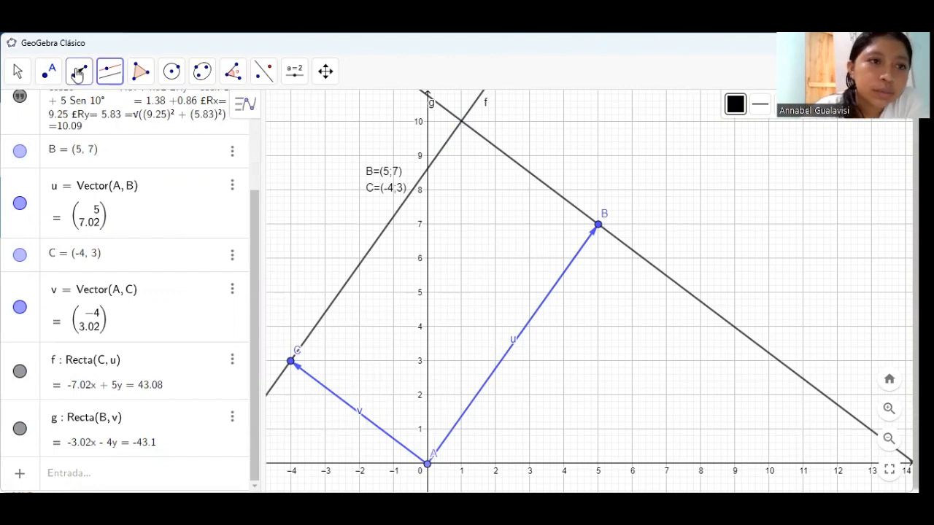
left_click(143, 257)
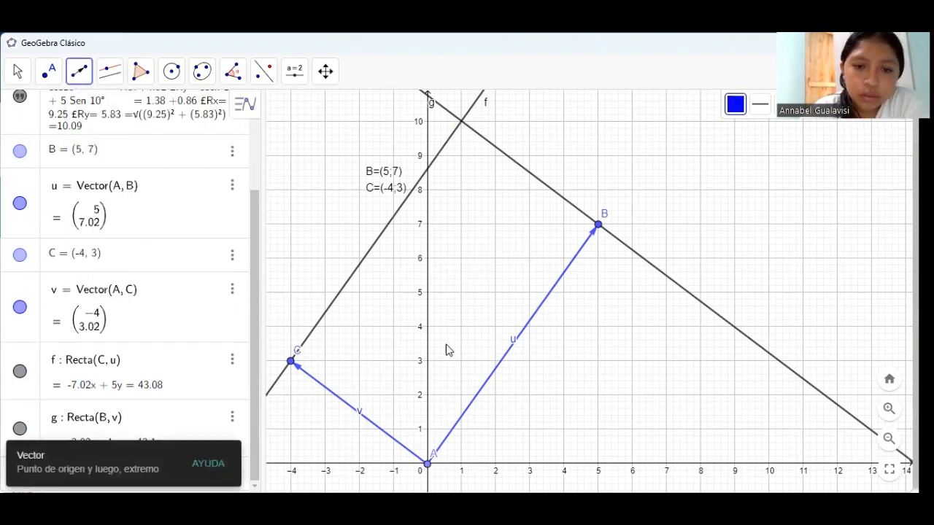
left_click(428, 465)
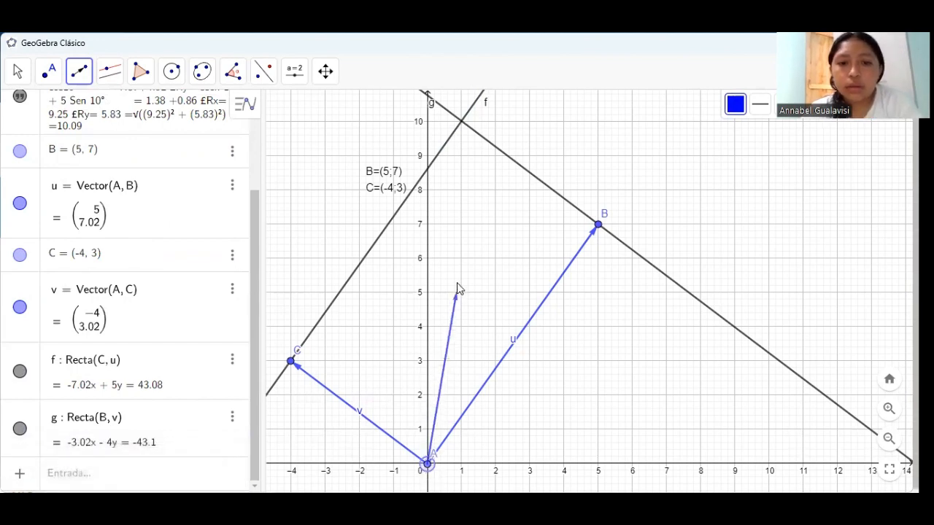
left_click(461, 125)
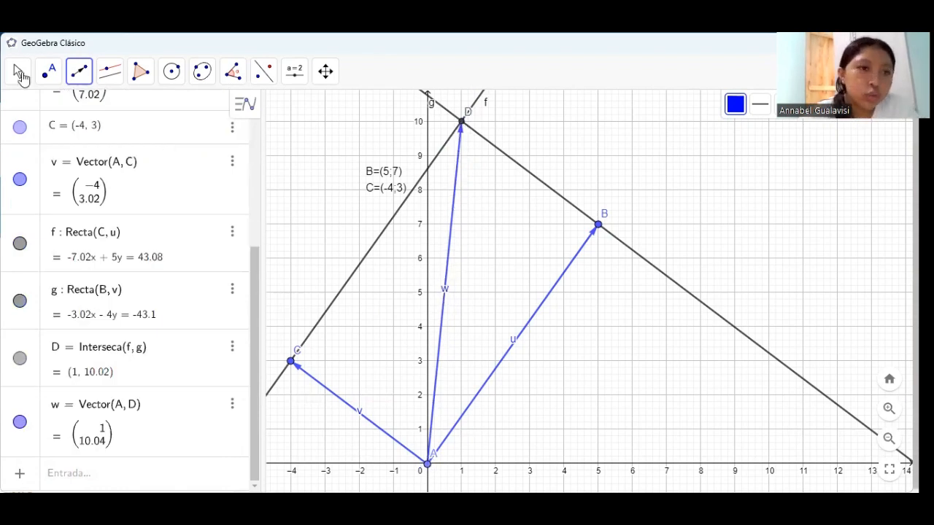
key("Escape")
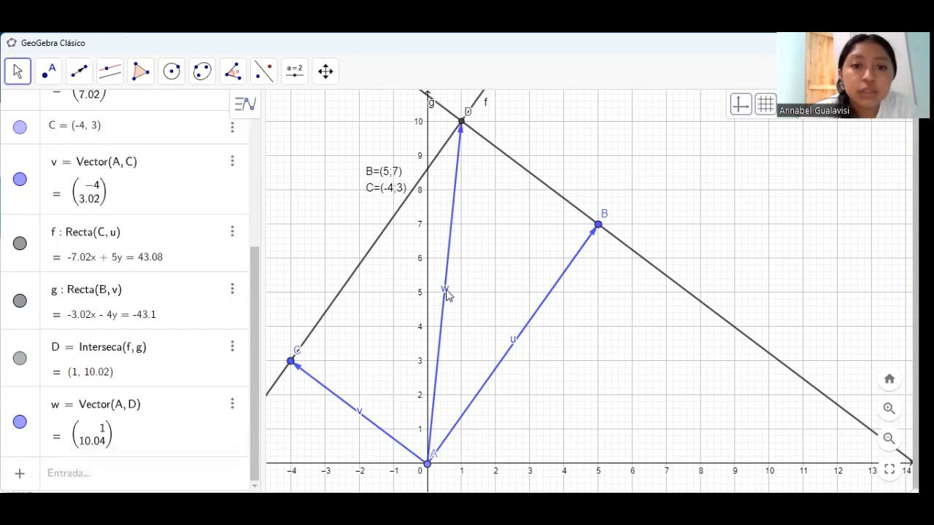
left_click(444, 292)
left_click(736, 109)
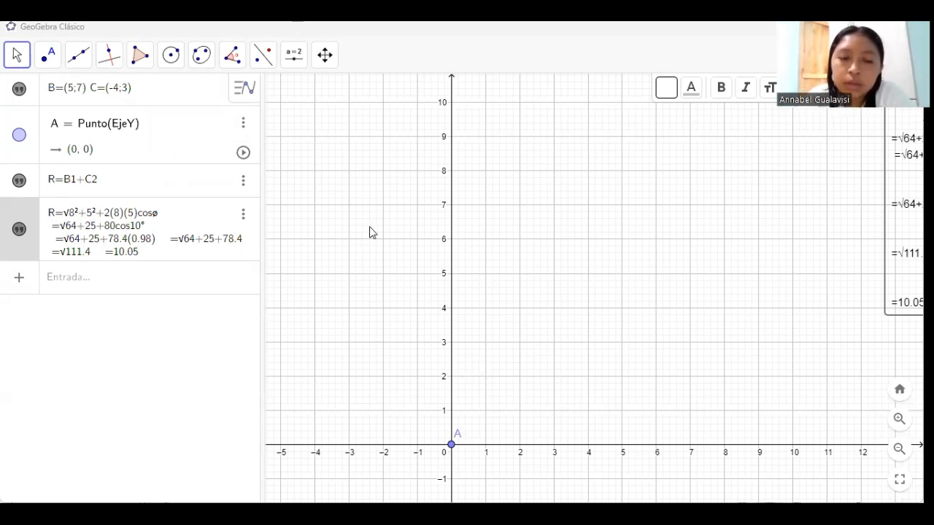
In the new construction with the R=B1+C2 text, draw a vector from point A at the origin to (5, 7)
left_click(46, 52)
left_click(78, 55)
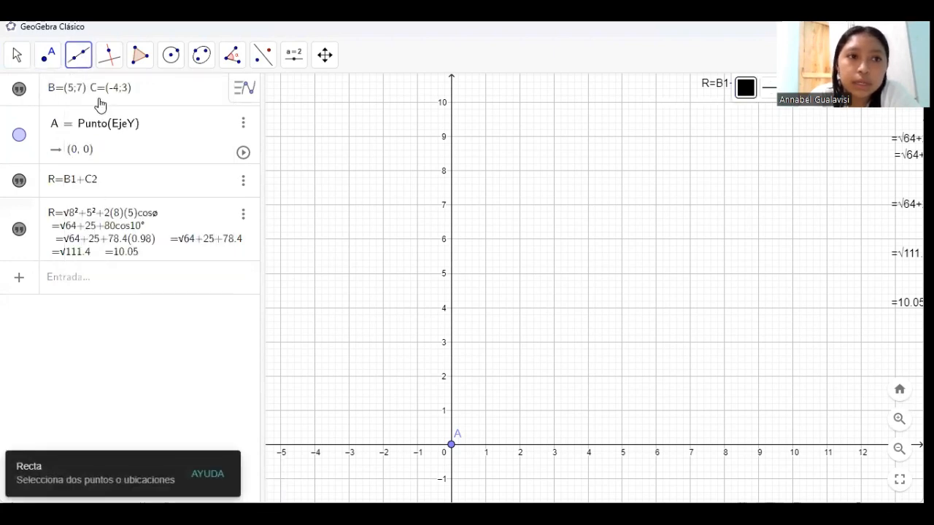
left_click(109, 55)
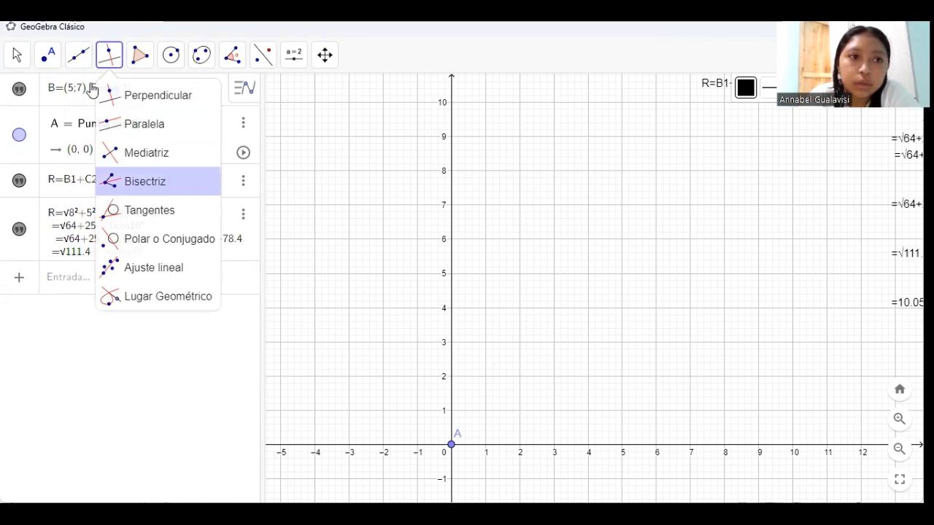
mouse_move(79, 61)
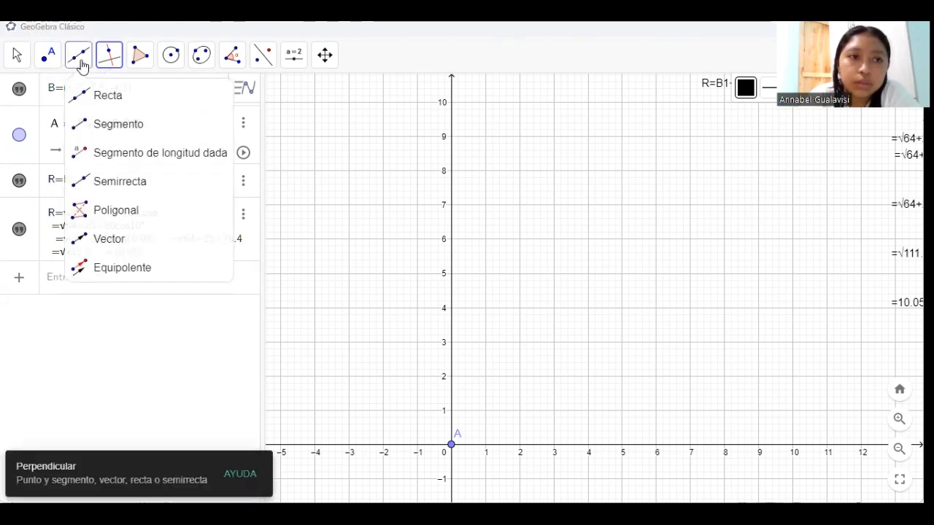
left_click(104, 241)
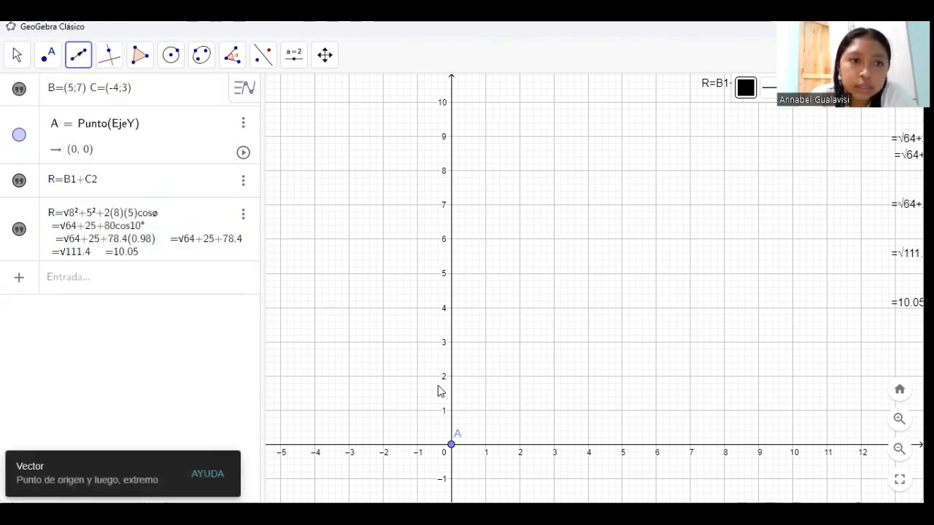
left_click(452, 445)
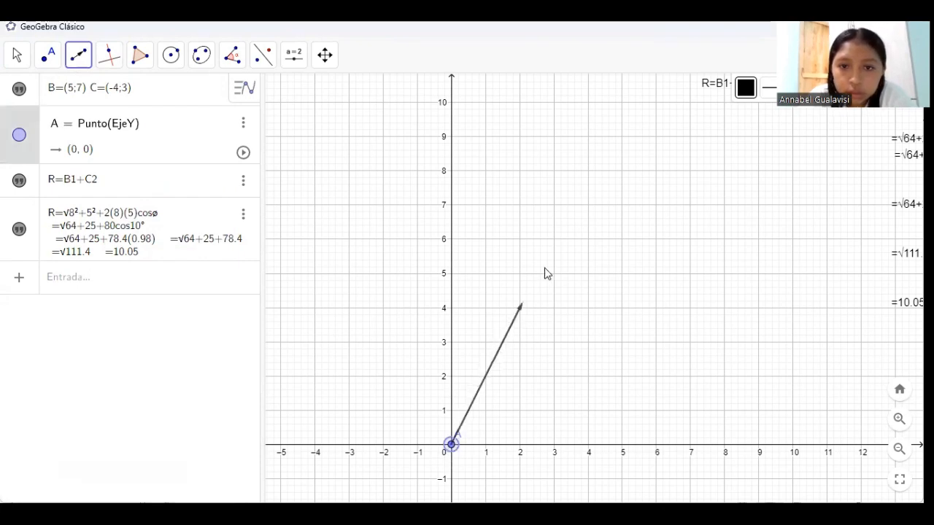
left_click(621, 207)
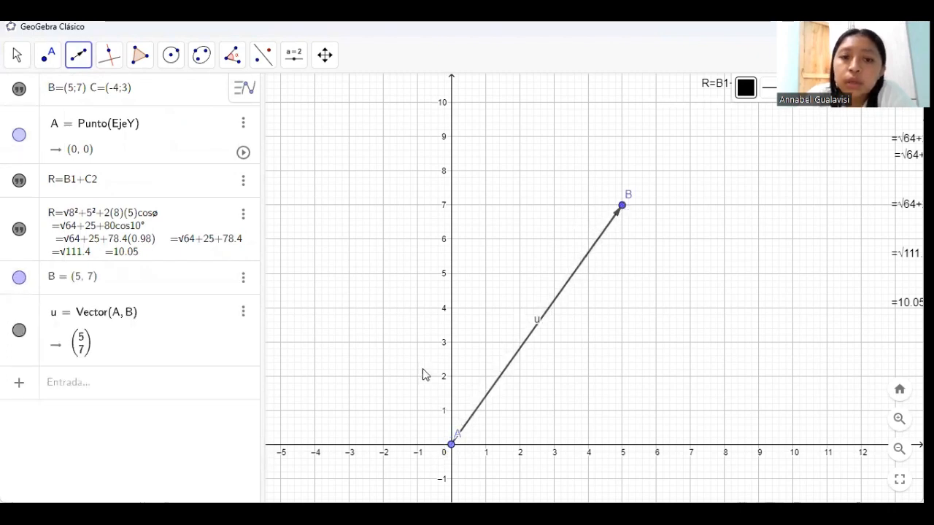
left_click(393, 278)
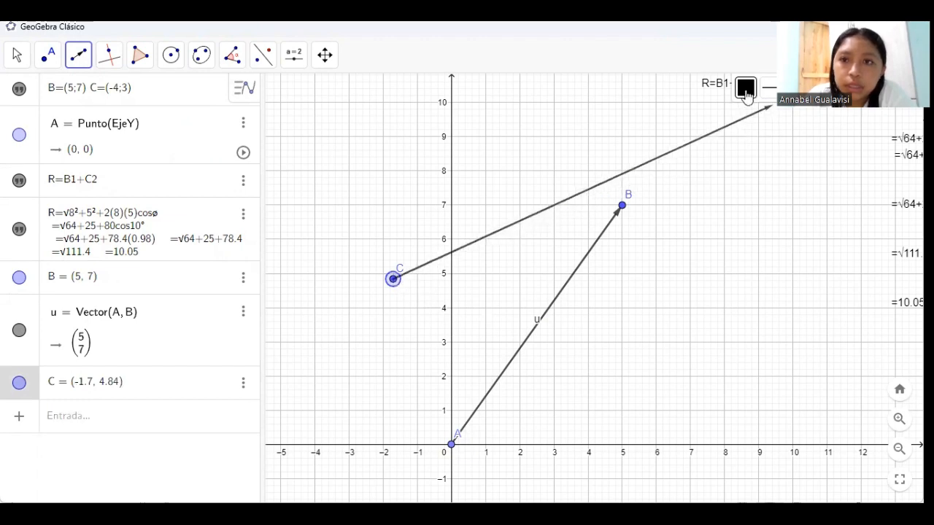
key("ctrl+z")
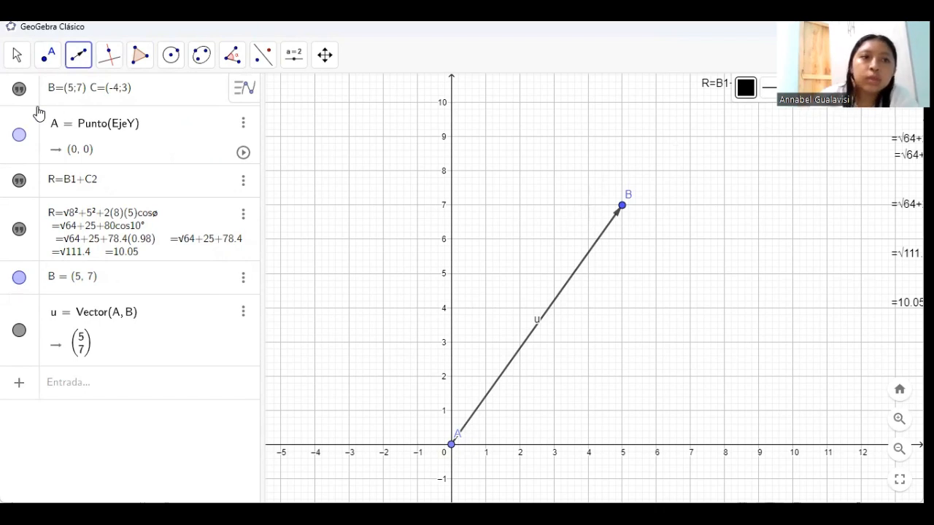
Draw a second vector from point A at the origin to (-4, 3)
left_click(55, 58)
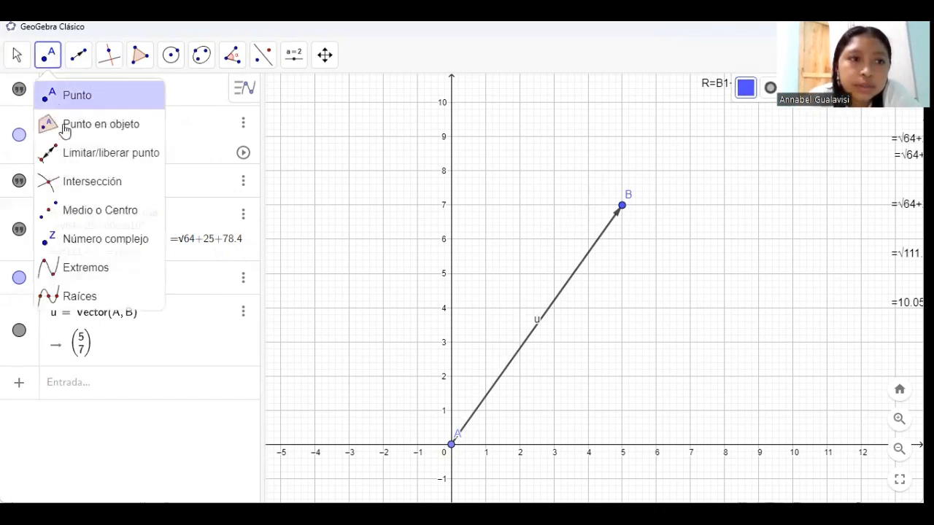
left_click(80, 62)
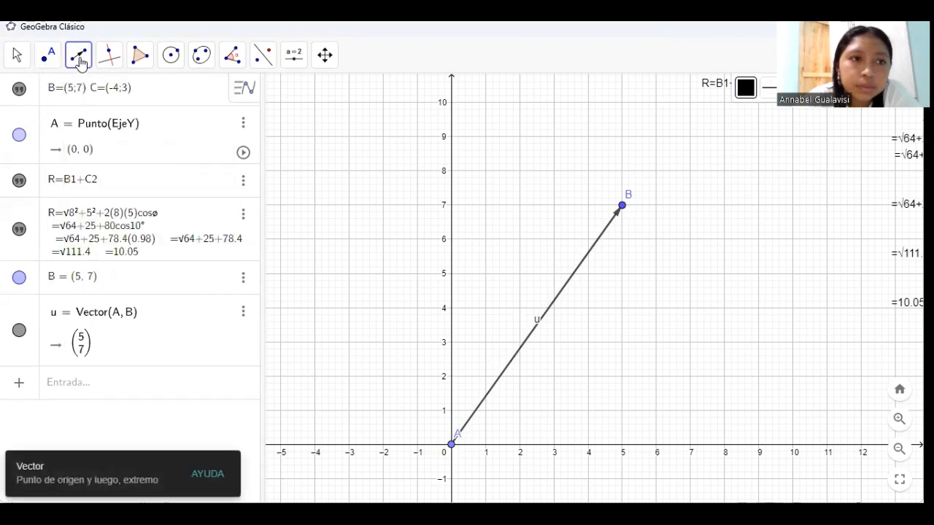
left_click(80, 62)
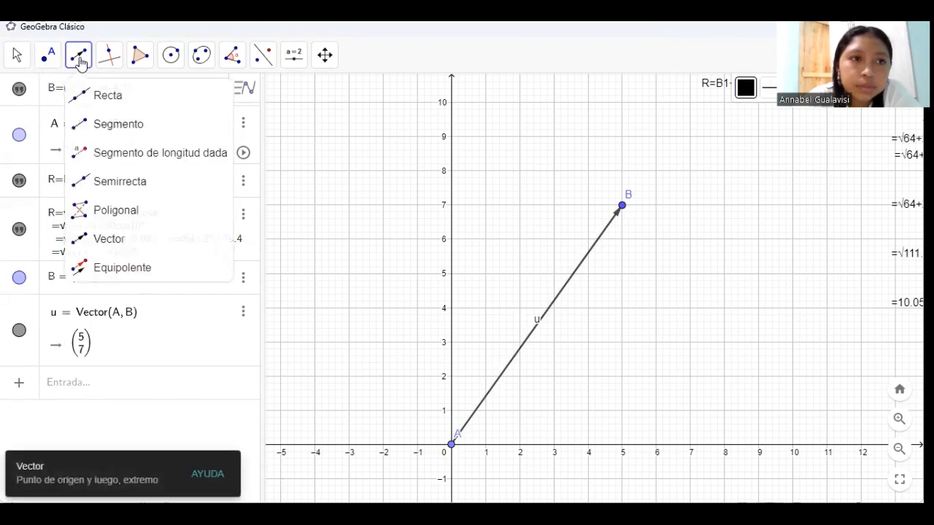
left_click(103, 241)
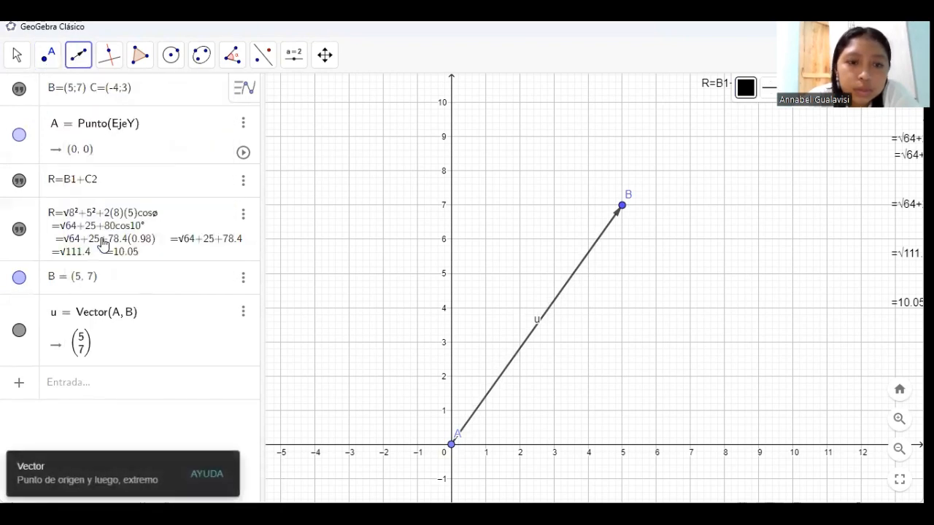
left_click(451, 445)
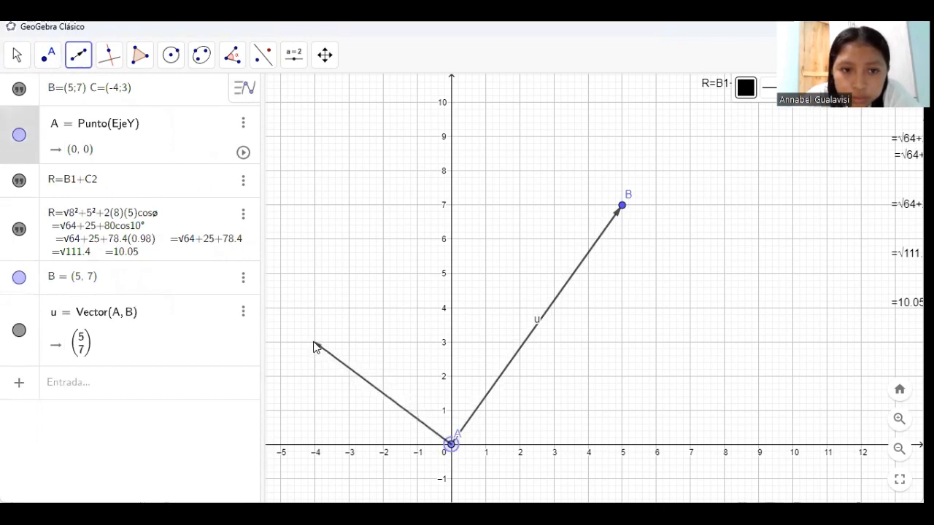
left_click(315, 343)
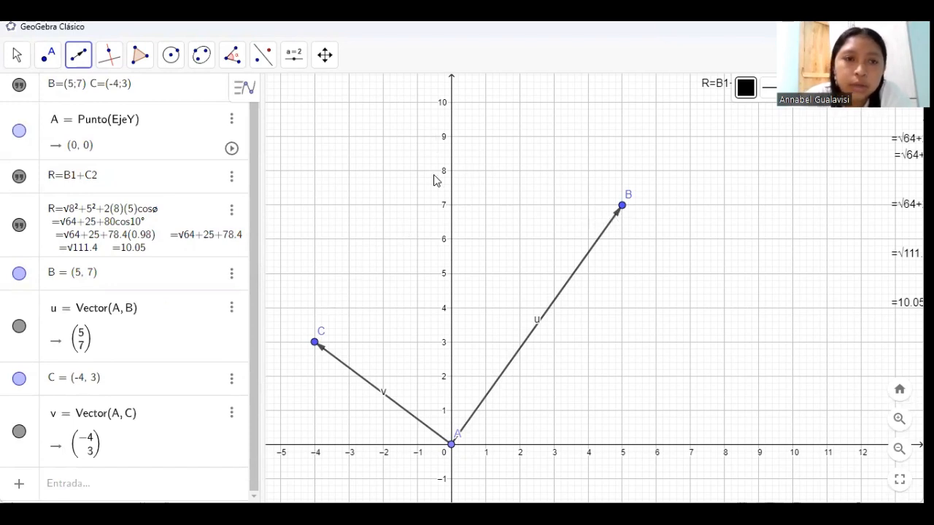
Construct a line through point C parallel to vector u
left_click(108, 60)
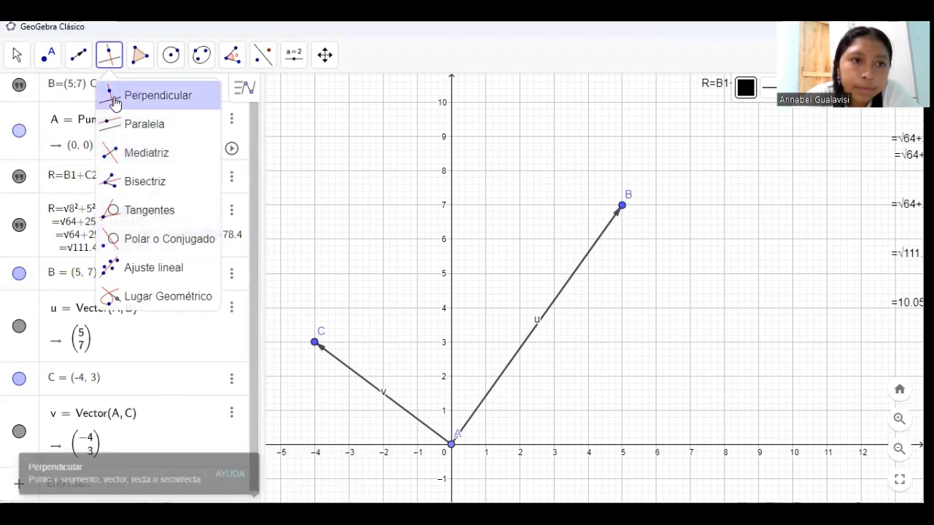
left_click(127, 124)
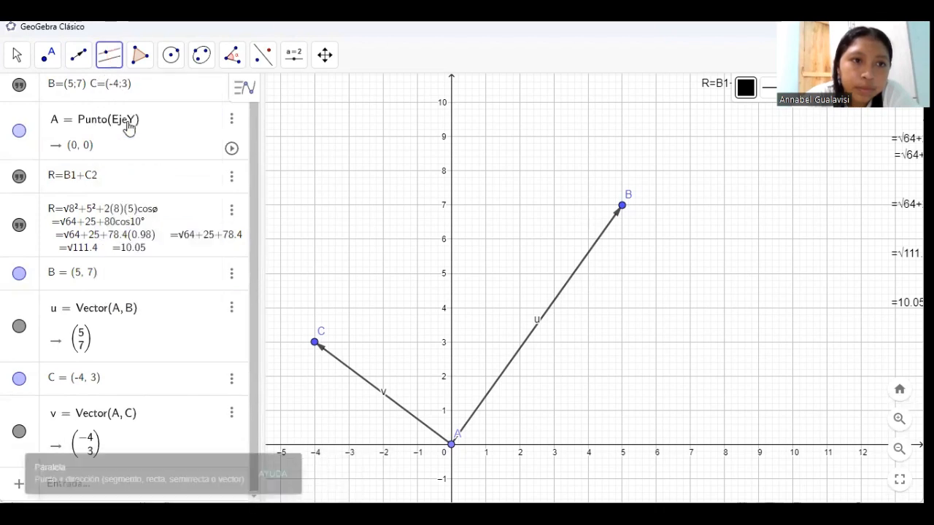
left_click(316, 343)
left_click(316, 343)
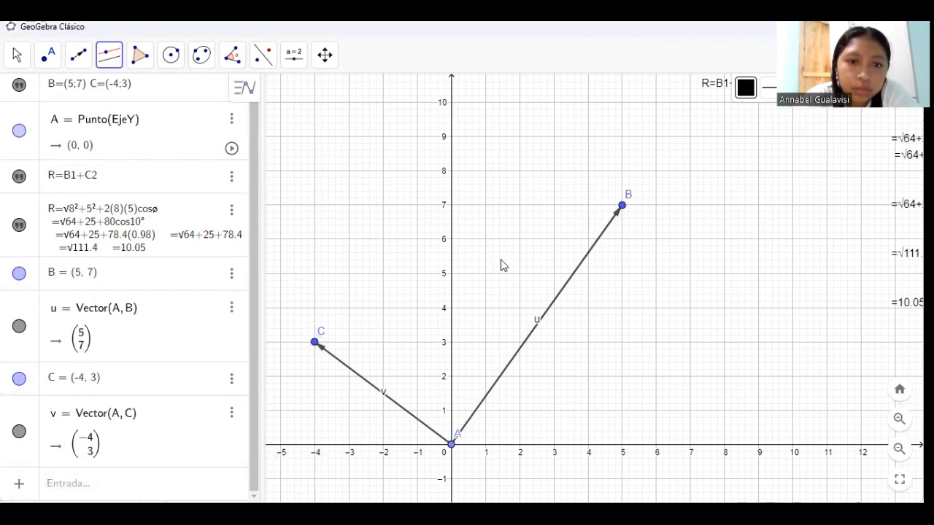
left_click(539, 328)
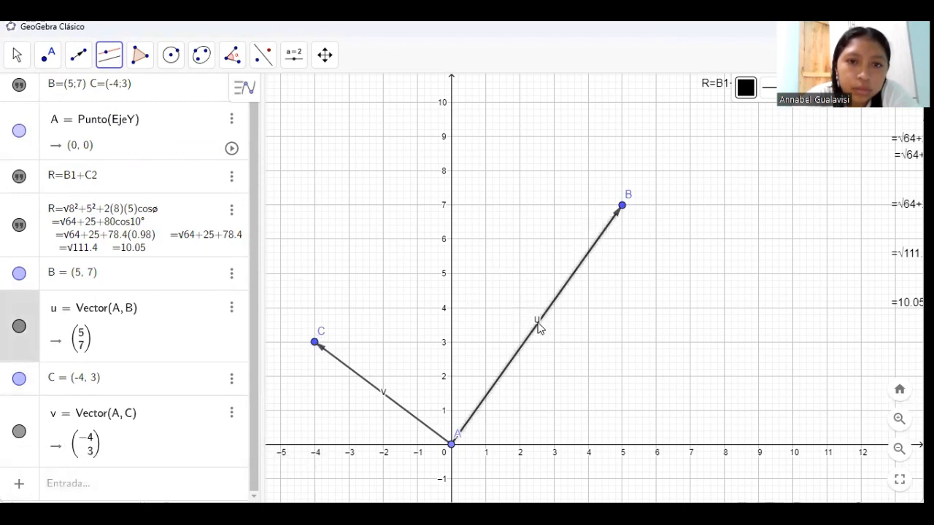
left_click(315, 343)
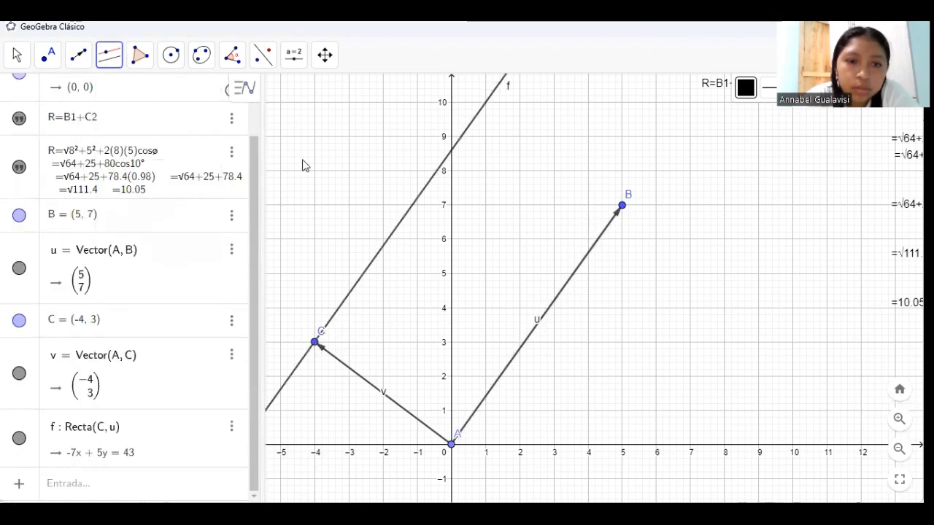
Construct a line through point B parallel to vector v
left_click(108, 61)
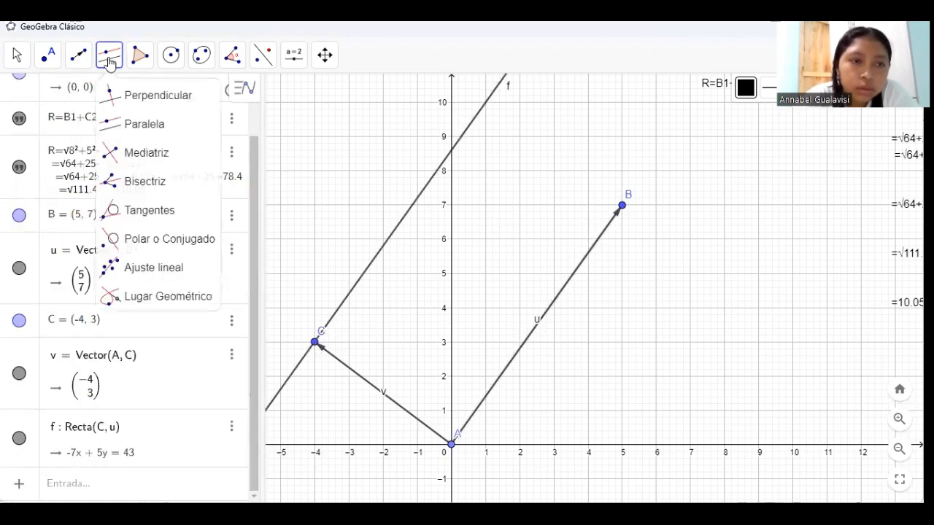
left_click(171, 124)
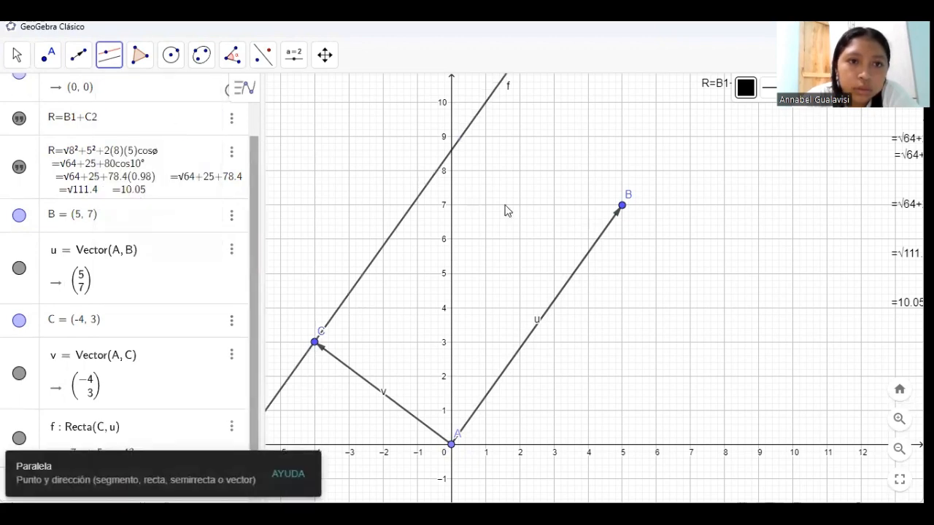
left_click(622, 206)
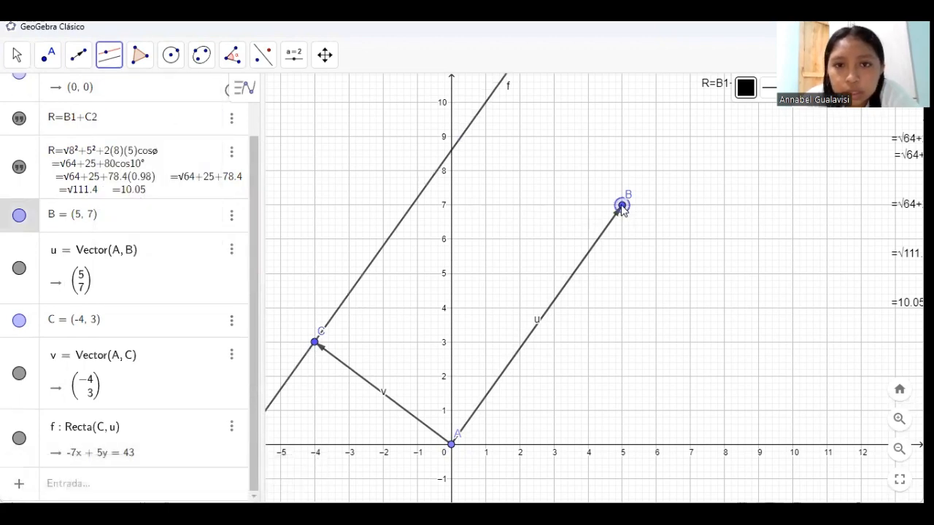
left_click(383, 399)
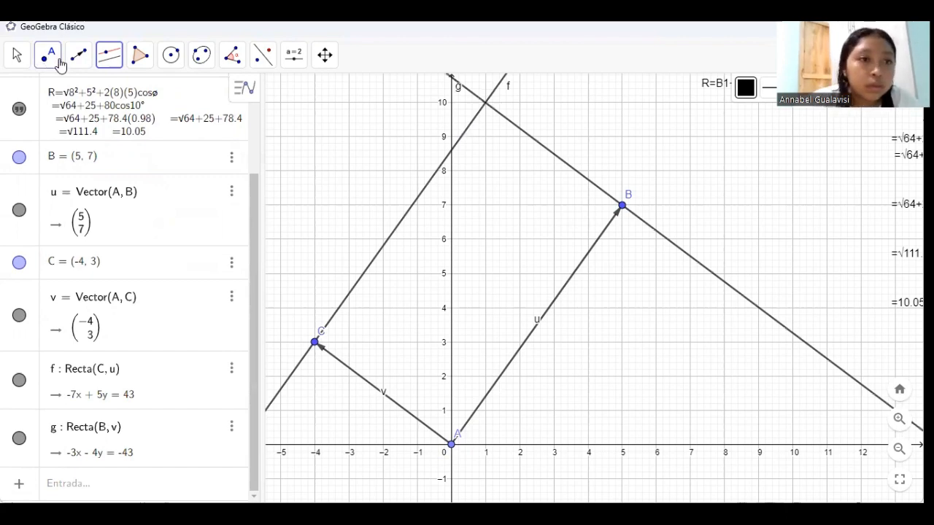
Draw the resultant vector from point A to the intersection of lines f and g, undoing any stray point placed on it
left_click(78, 59)
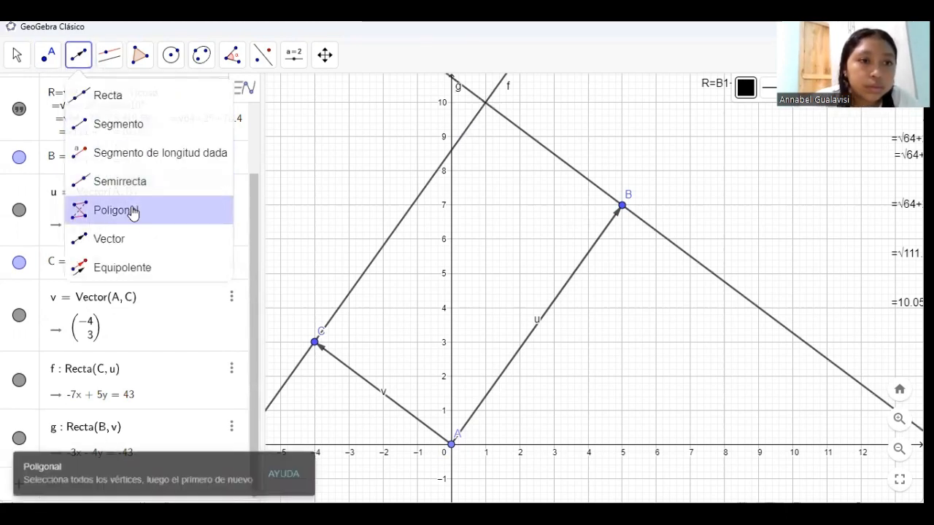
left_click(137, 239)
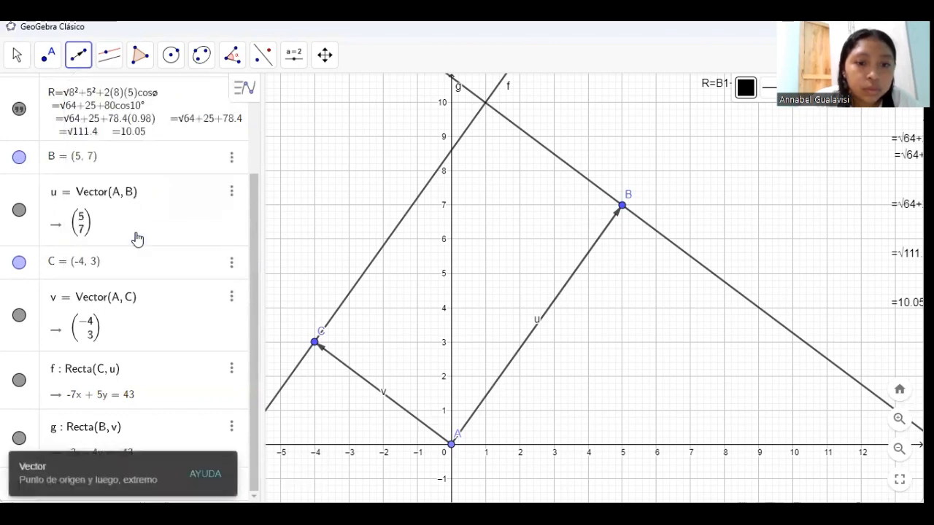
left_click(450, 442)
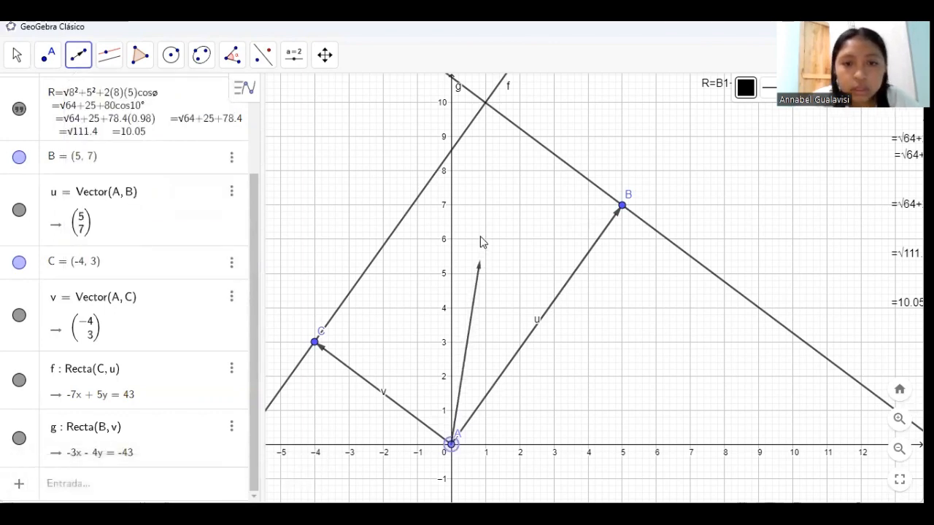
left_click(489, 130)
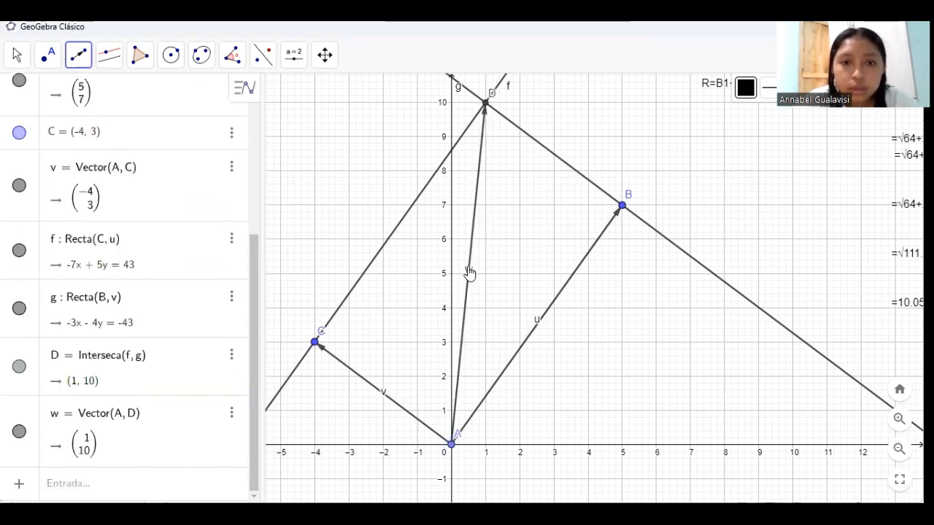
left_click(468, 269)
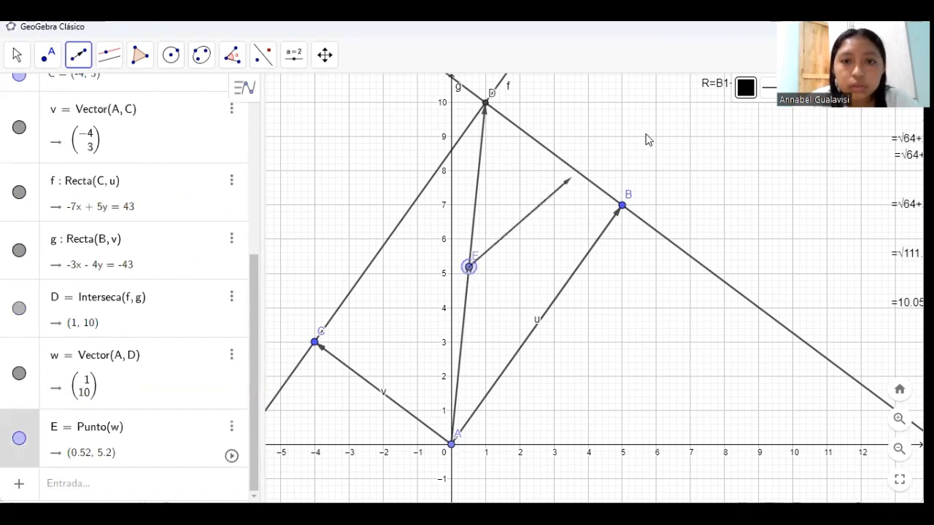
key("ctrl+z")
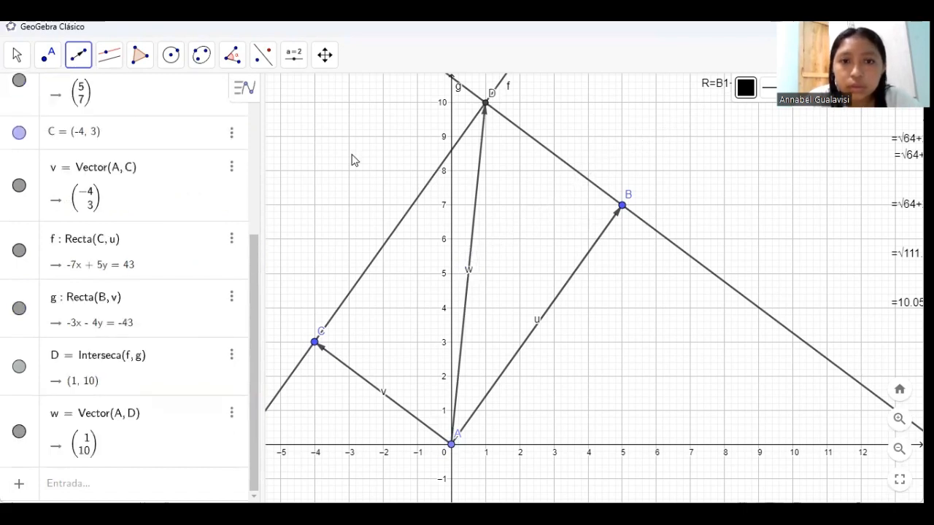
Rename the resultant vector as R and set its label to show name and value (Nombre y valor)
left_click(16, 54)
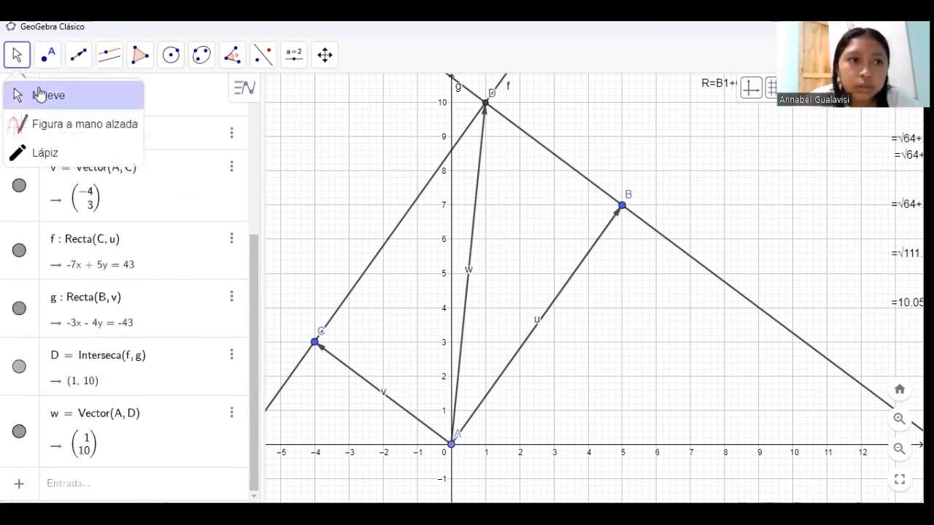
left_click(40, 94)
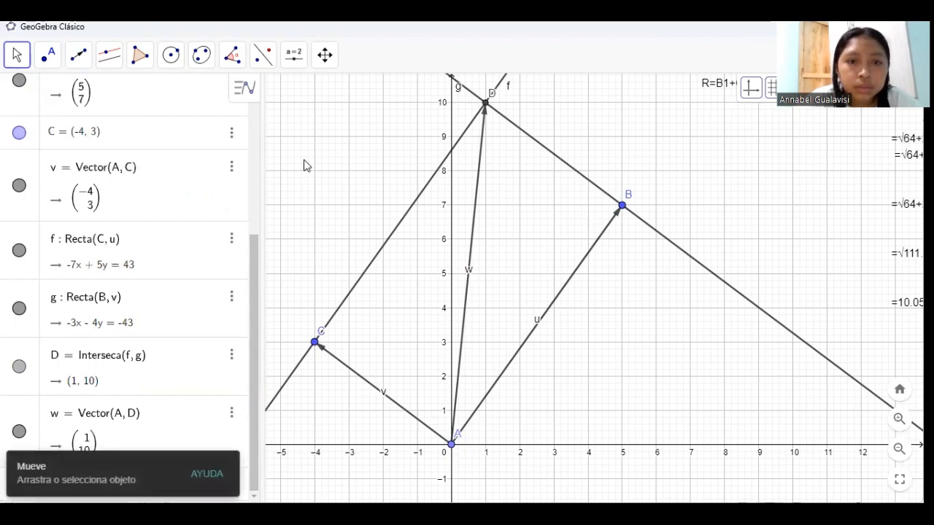
right_click(470, 275)
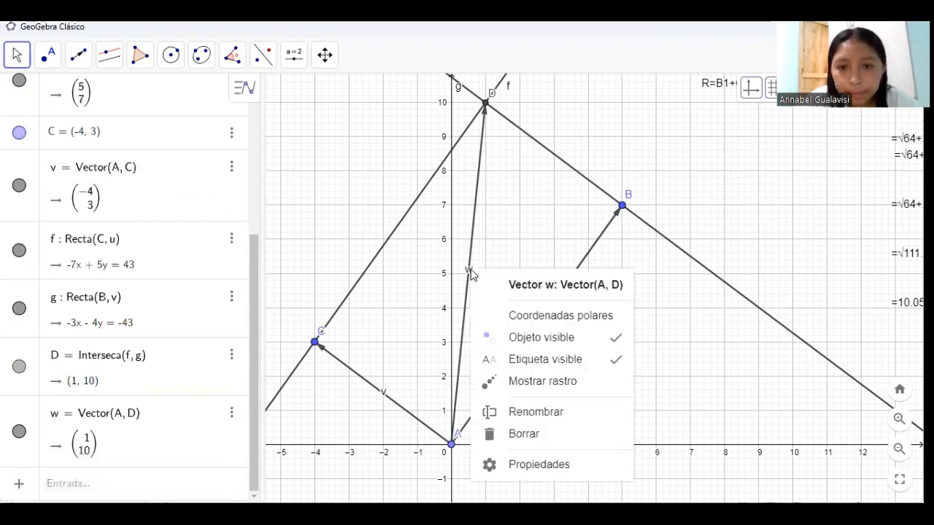
left_click(523, 467)
left_click(732, 153)
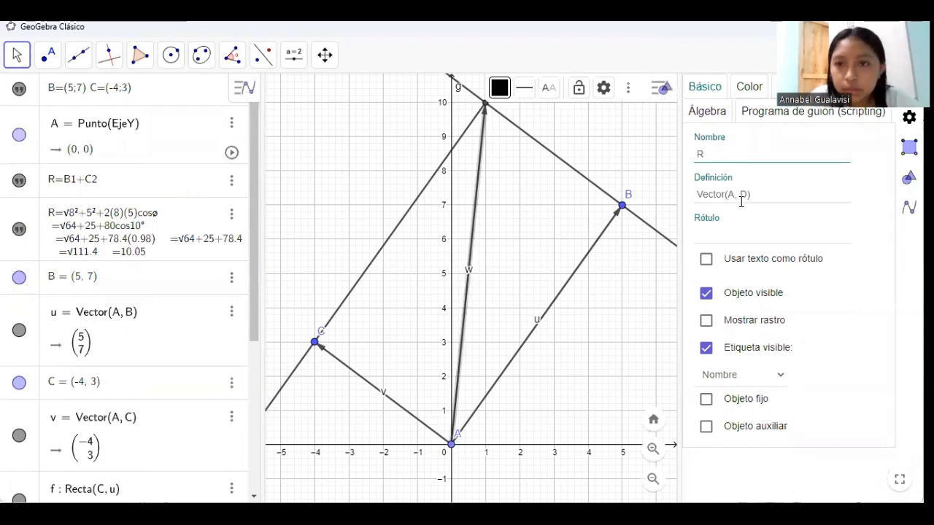
left_click(754, 378)
left_click(754, 407)
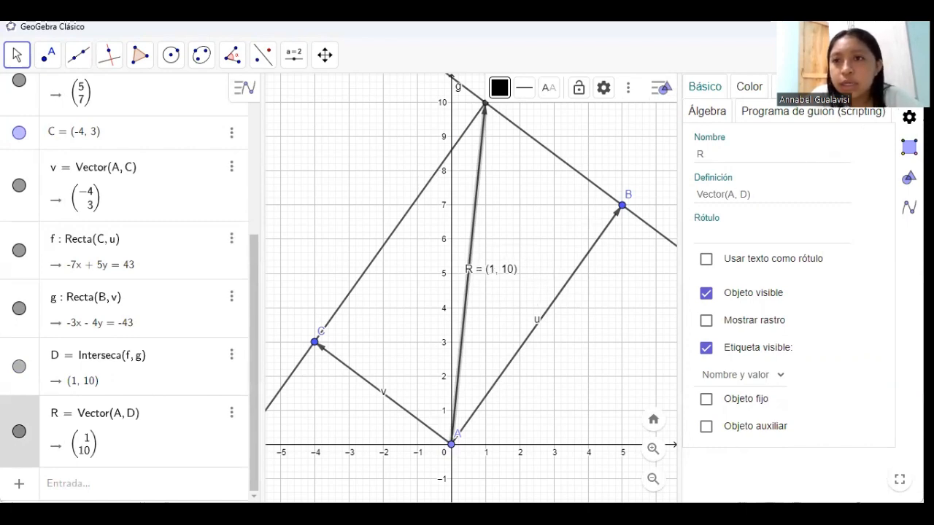
key("Escape")
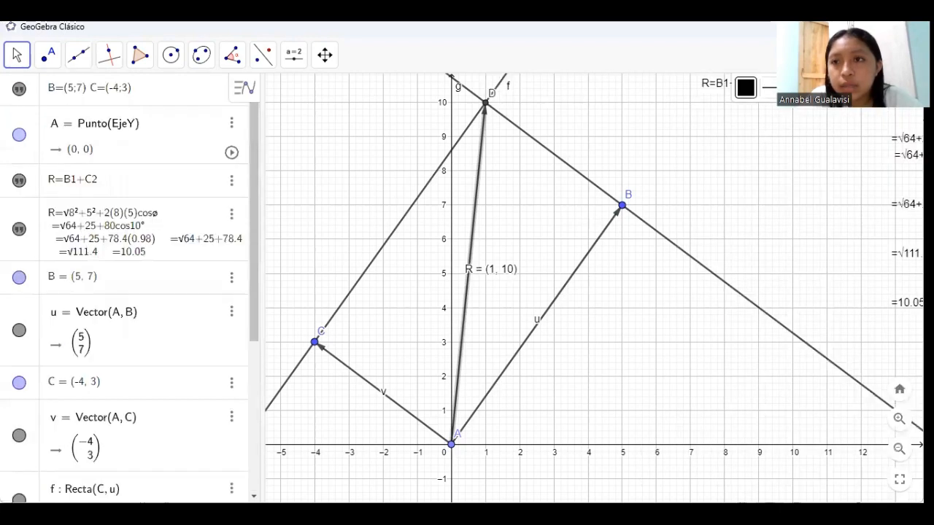
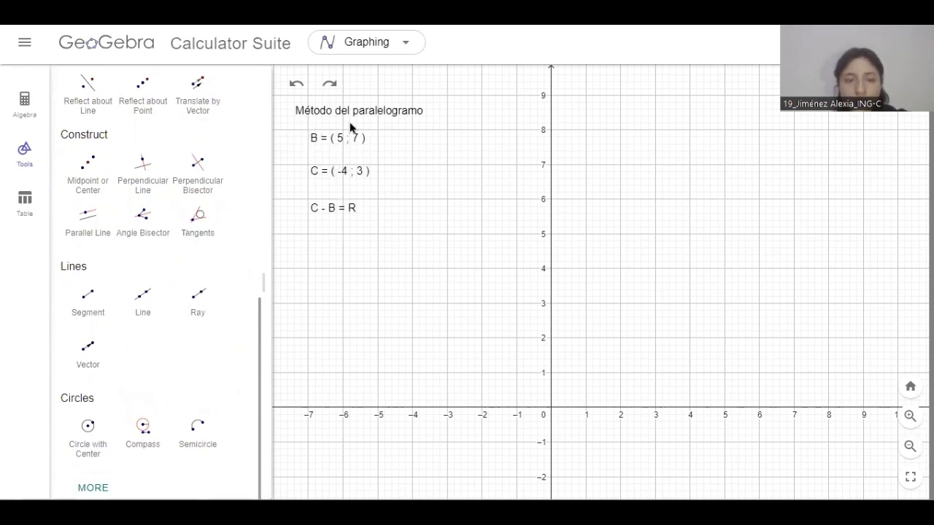
In the new parallelogram-method construction for C - B = R, draw vectors from the origin to (5, 7) and to (-4, 3)
left_click(98, 354)
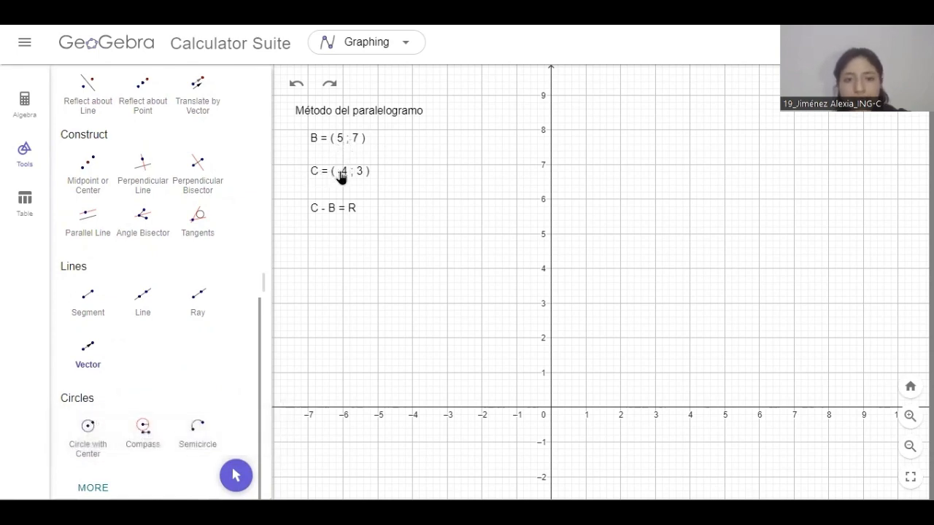
left_click(551, 408)
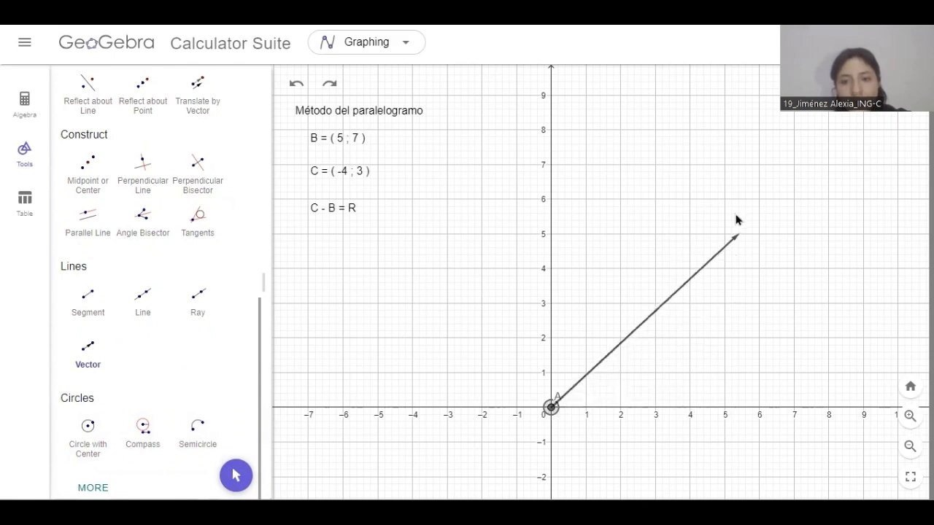
left_click(725, 165)
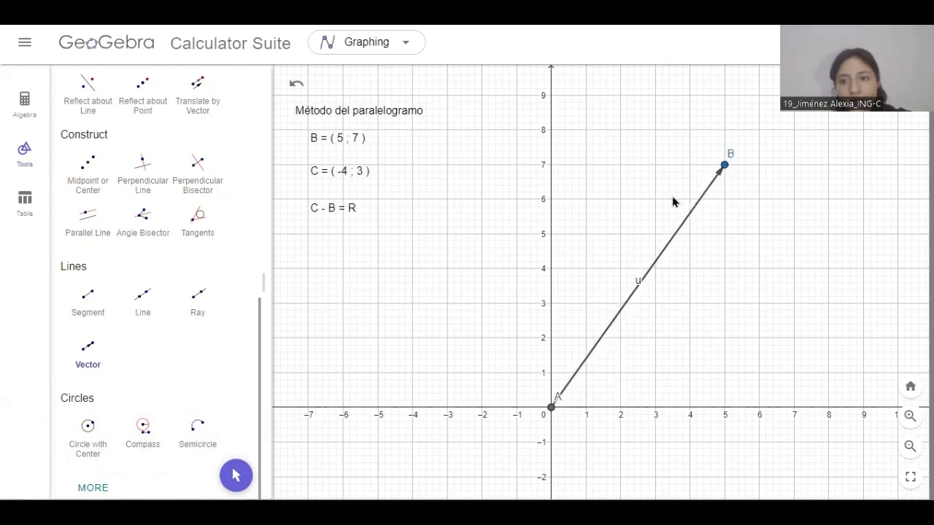
left_click(551, 410)
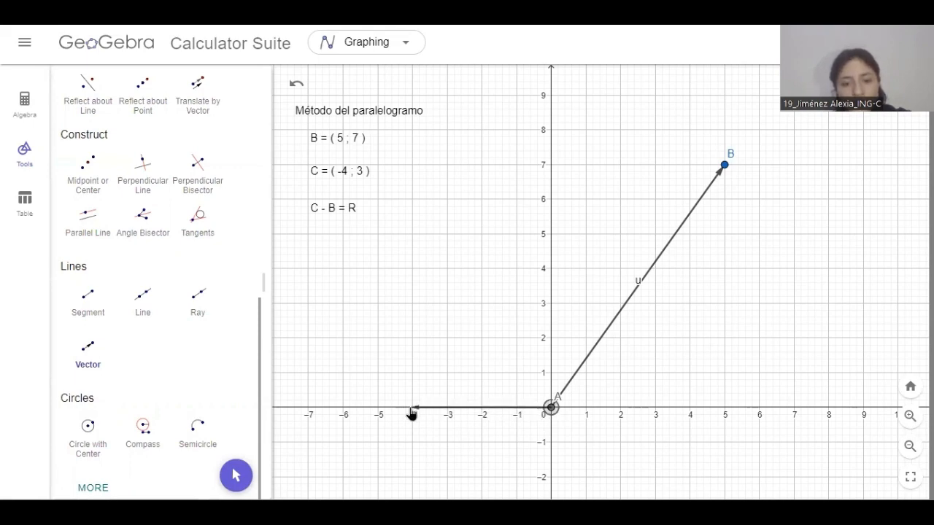
left_click(412, 304)
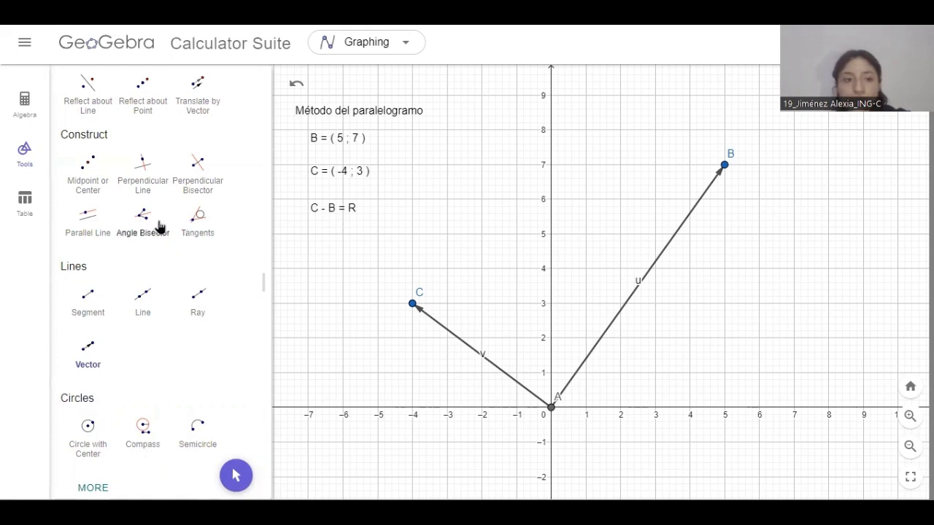
Draw the opposite of vector B from the origin to (-5, -7)
scroll(158, 223, "up", 5)
left_click(91, 115)
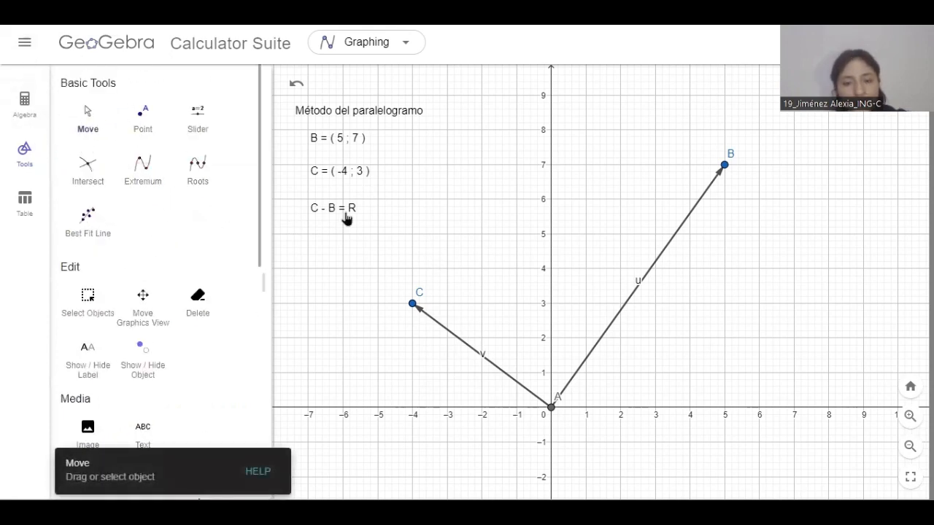
left_click_drag(458, 270, 463, 252)
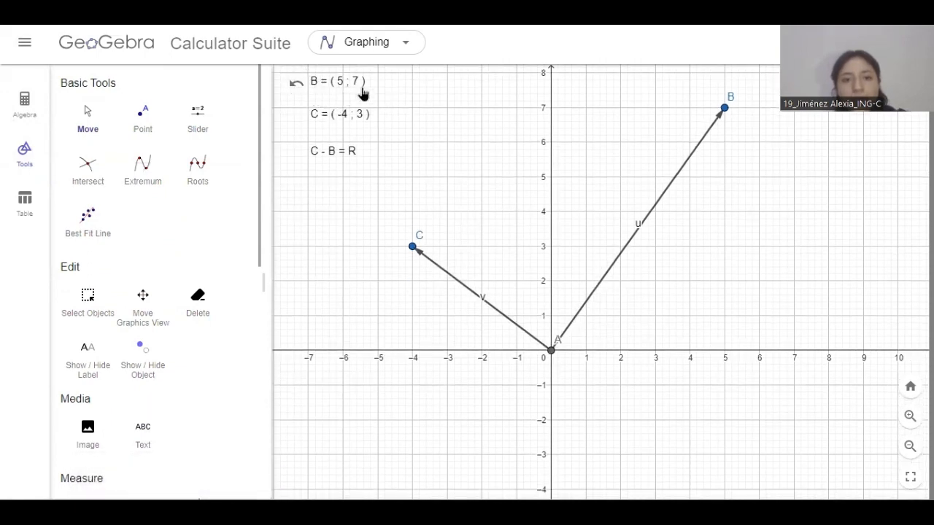
left_click_drag(486, 182, 456, 118)
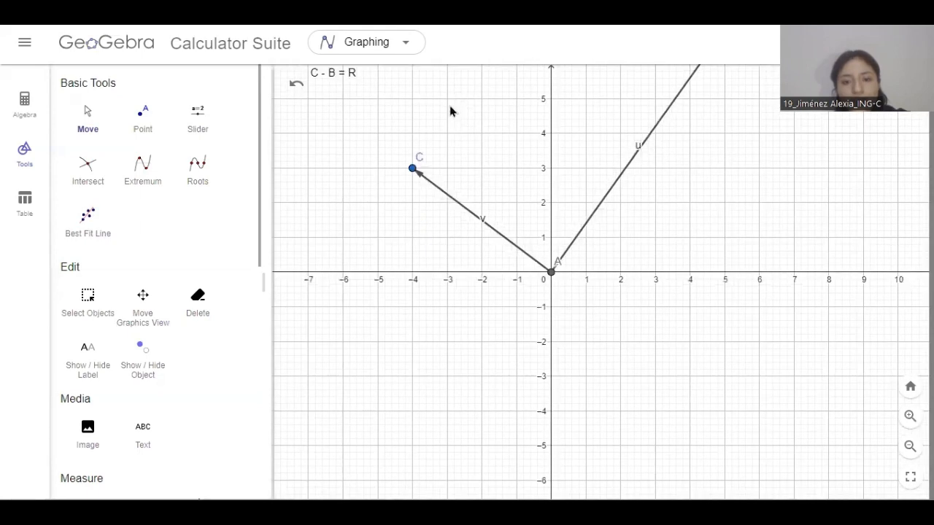
left_click_drag(448, 323, 508, 207)
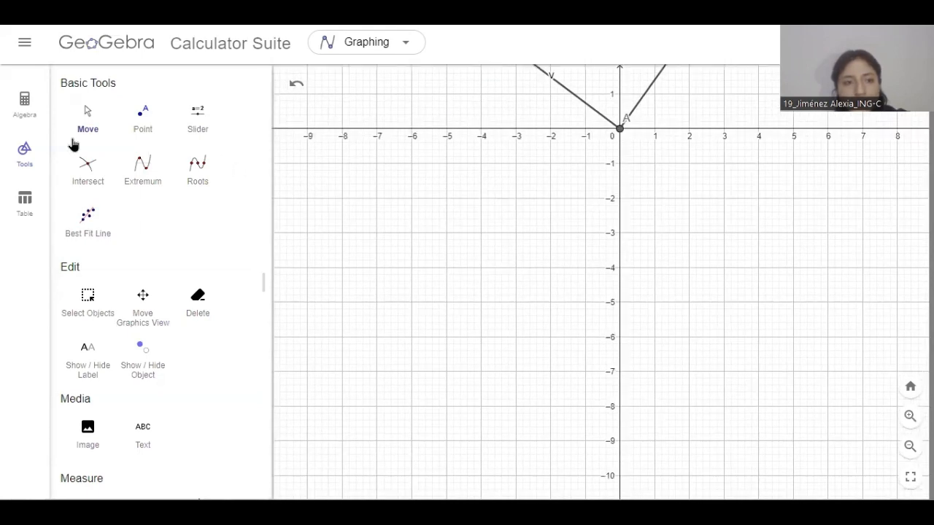
scroll(185, 282, "down", 5)
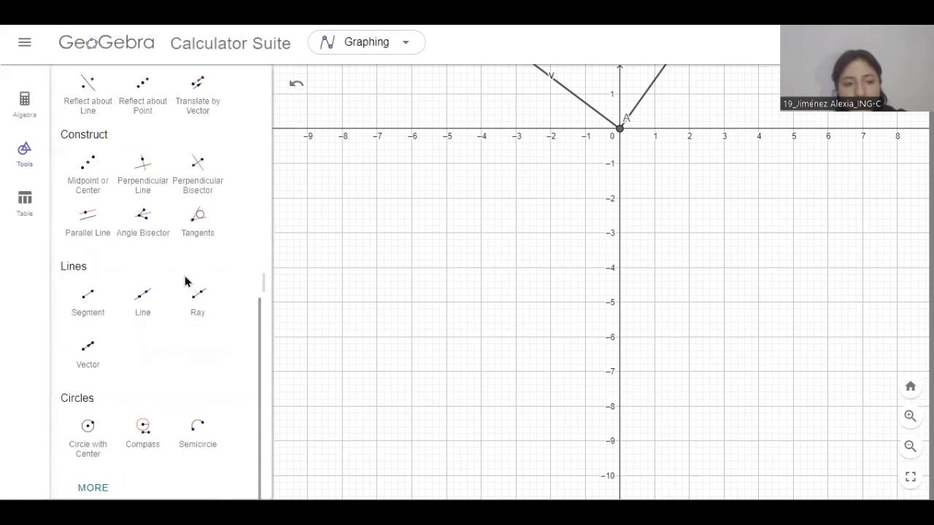
left_click(88, 349)
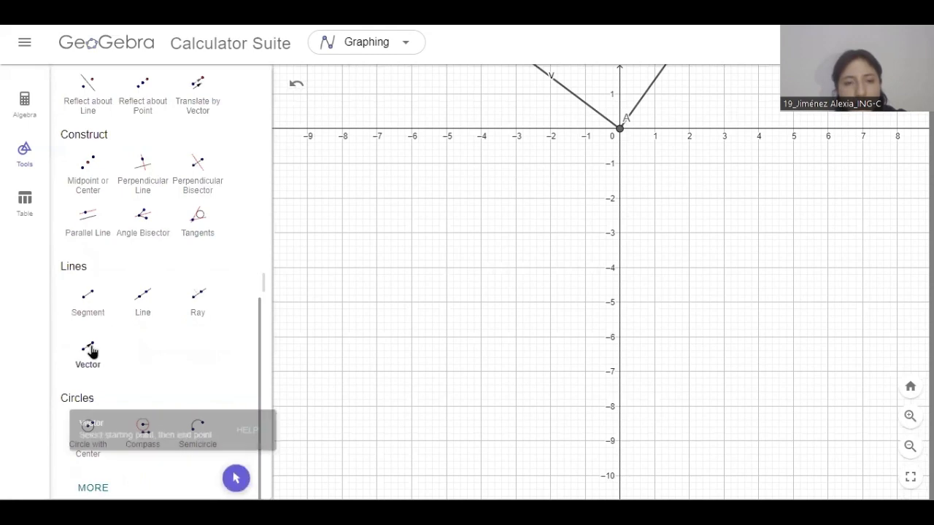
left_click(619, 130)
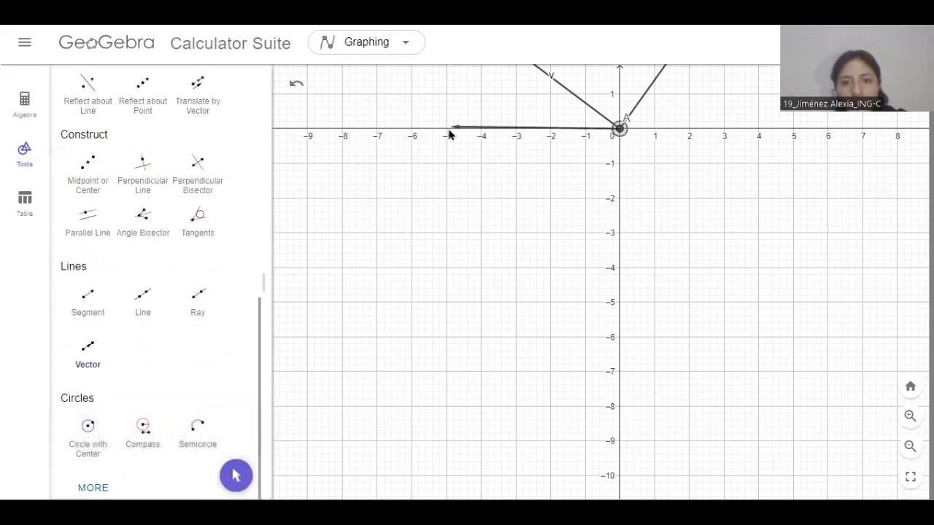
left_click(446, 371)
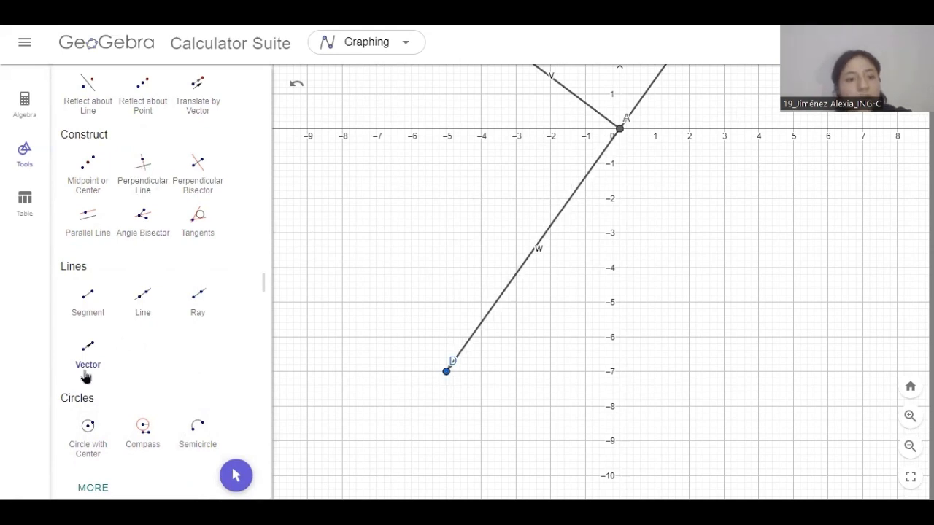
Close the parallelogram with one segment from point C to (-9, -4) and another from point D to that same corner
scroll(78, 314, "up", 5)
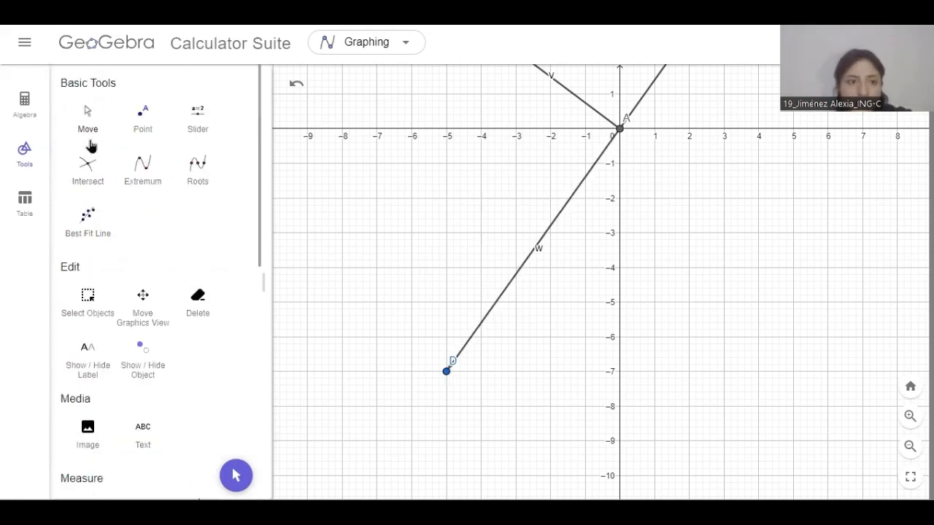
left_click(89, 139)
left_click_drag(378, 208, 462, 205)
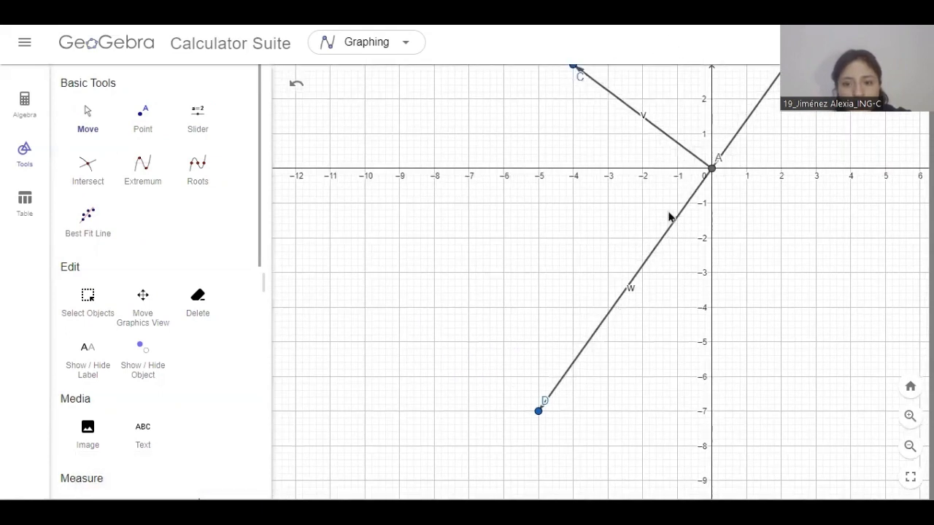
scroll(148, 379, "down", 8)
left_click(88, 297)
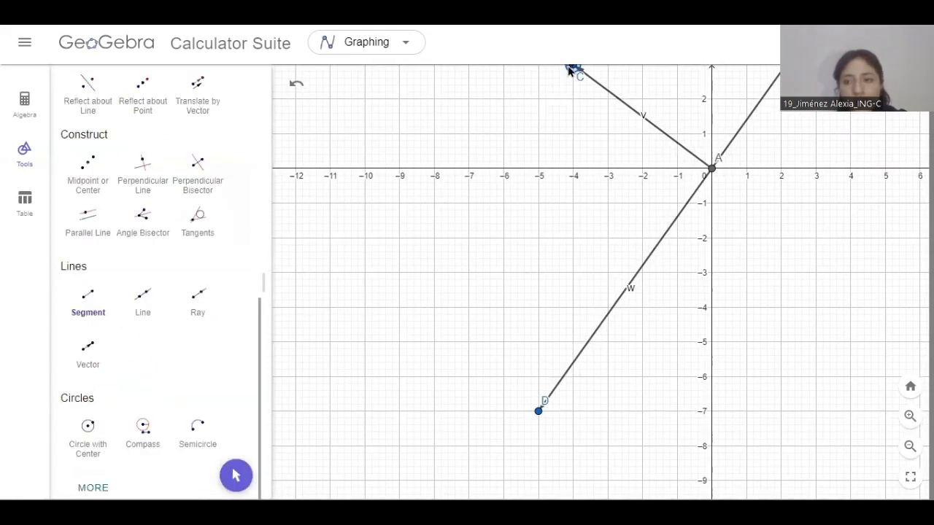
left_click(572, 69)
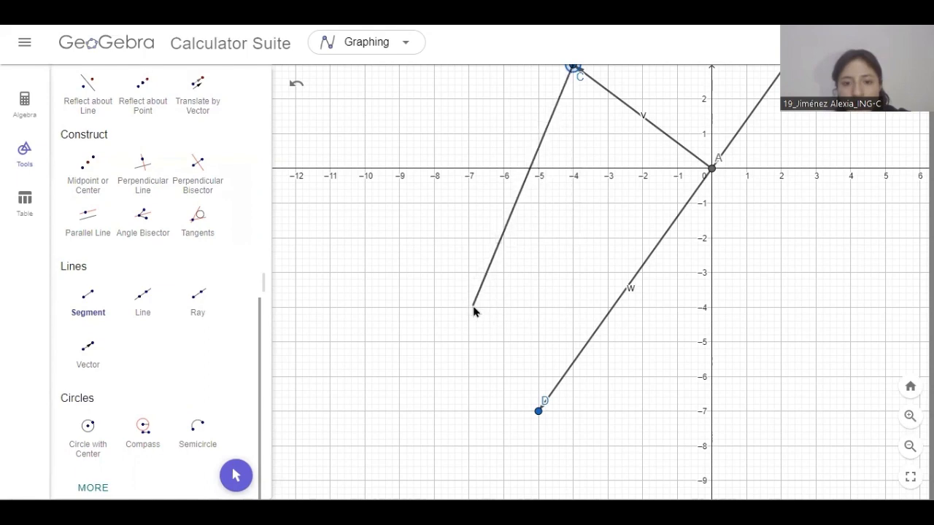
left_click(400, 307)
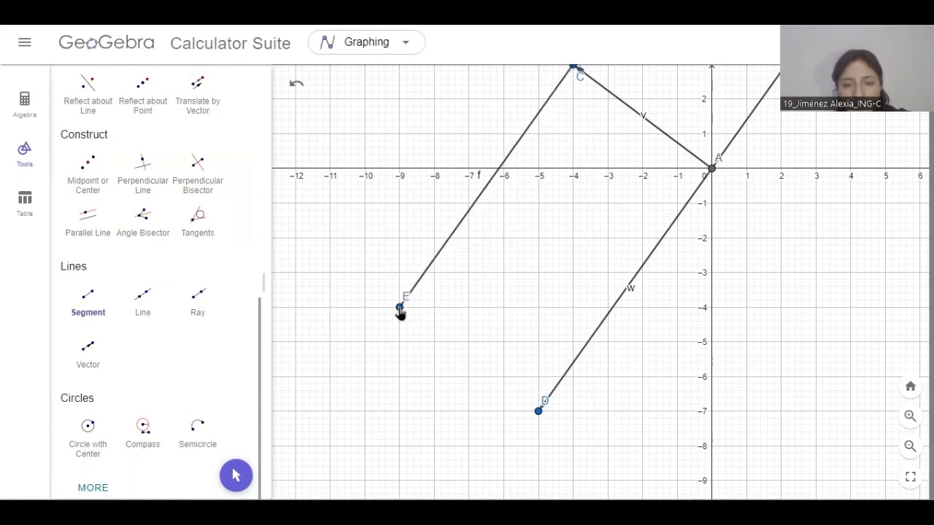
left_click(538, 413)
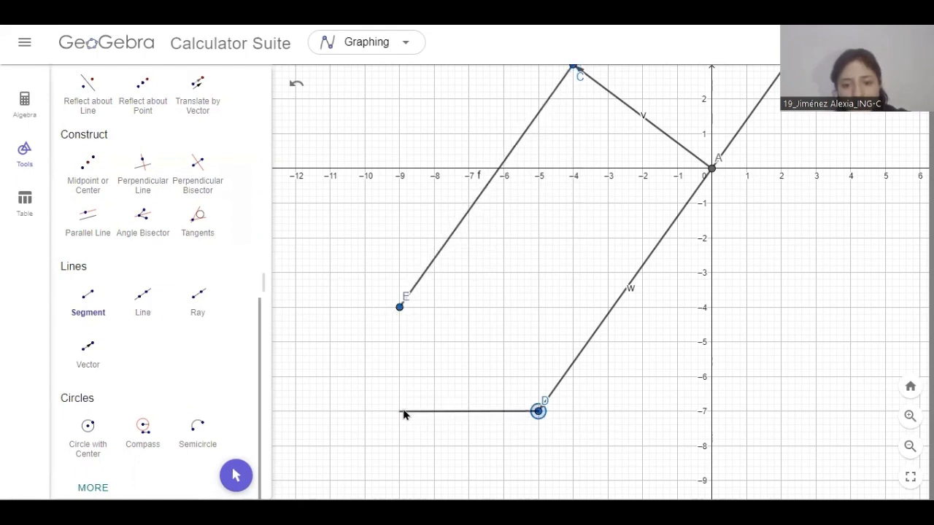
left_click(399, 312)
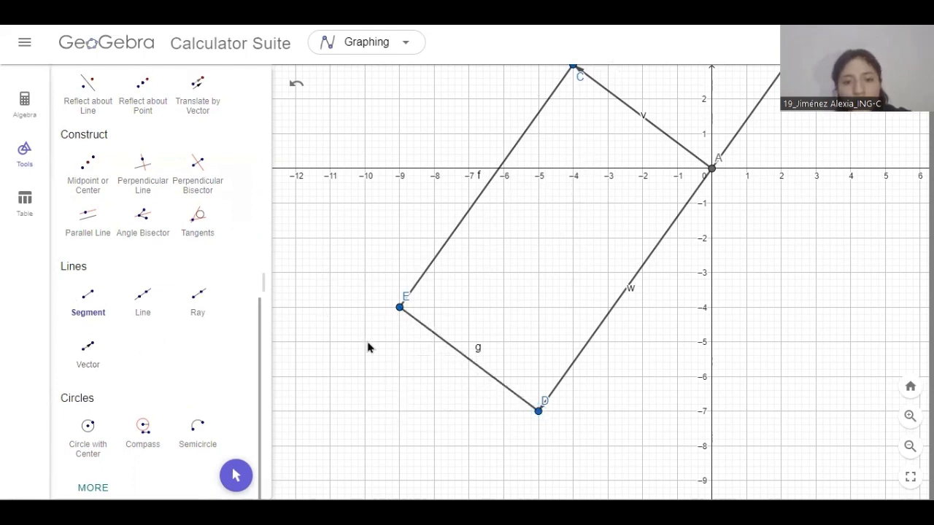
Draw the resultant vector from the origin A along the diagonal to the parallelogram's opposite corner E
left_click(97, 363)
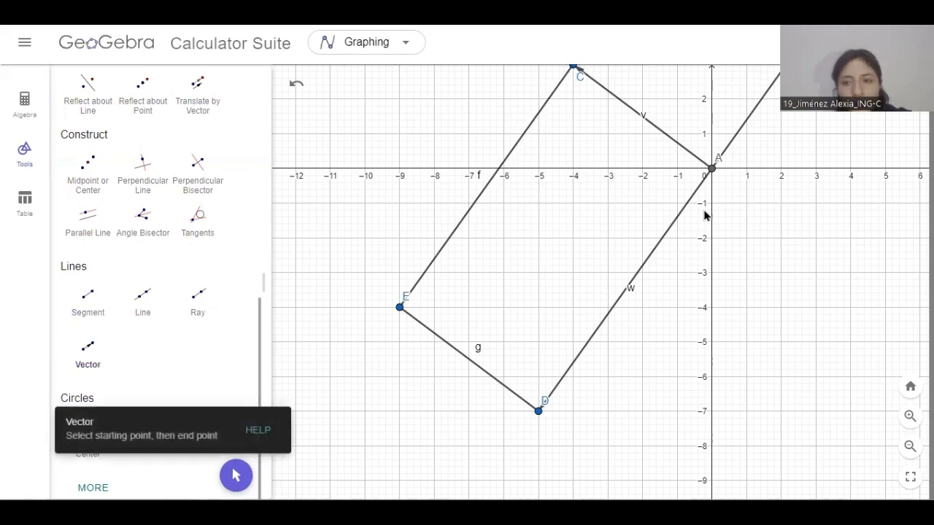
left_click(712, 172)
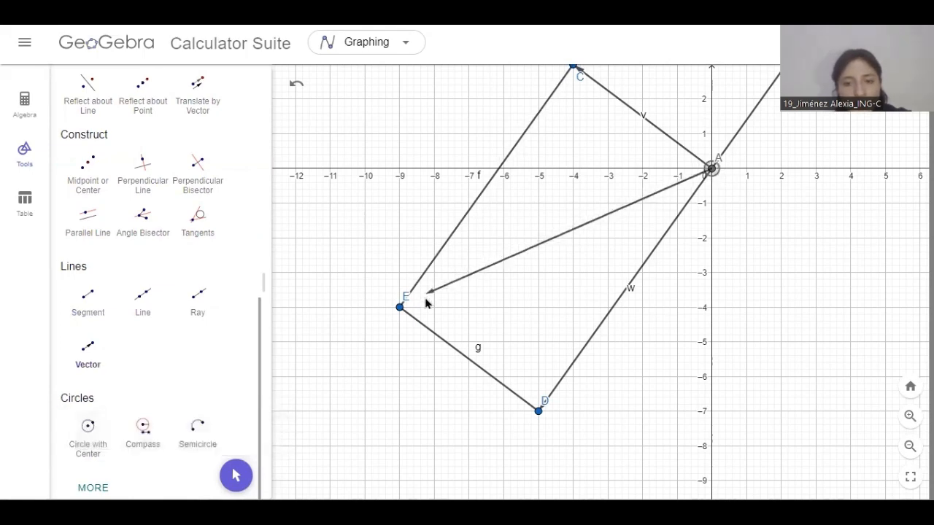
left_click(399, 307)
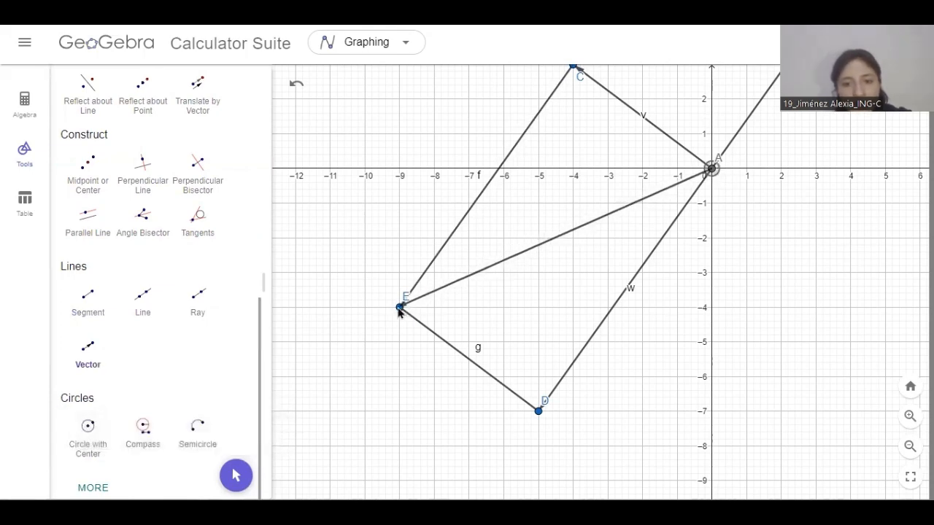
left_click(400, 308)
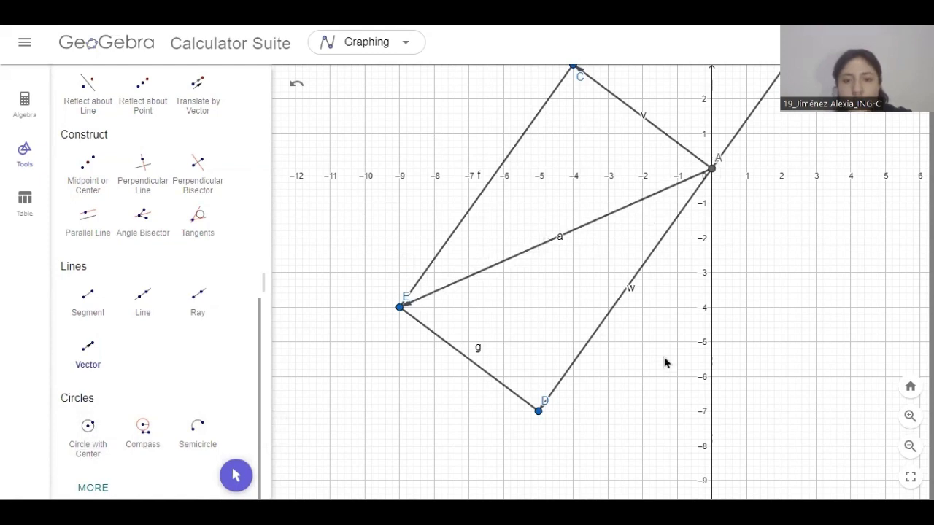
scroll(202, 229, "up", 8)
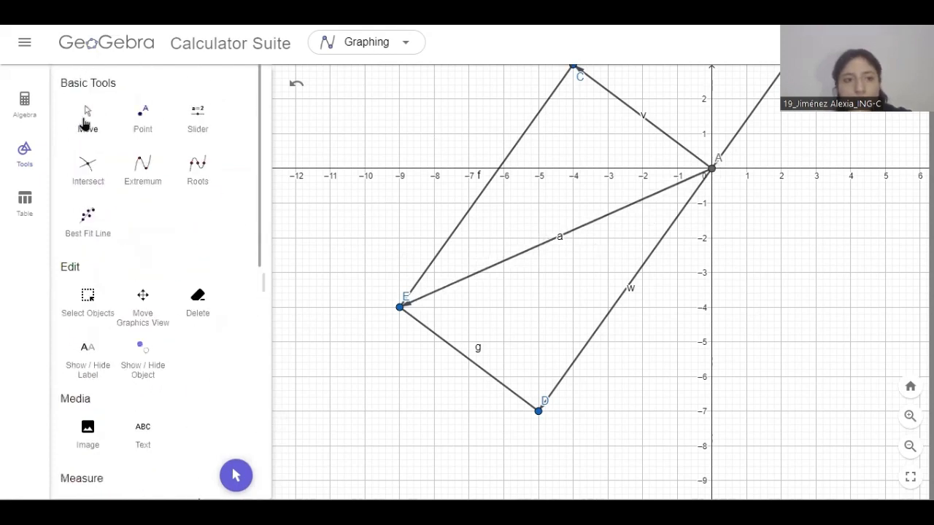
left_click(83, 121)
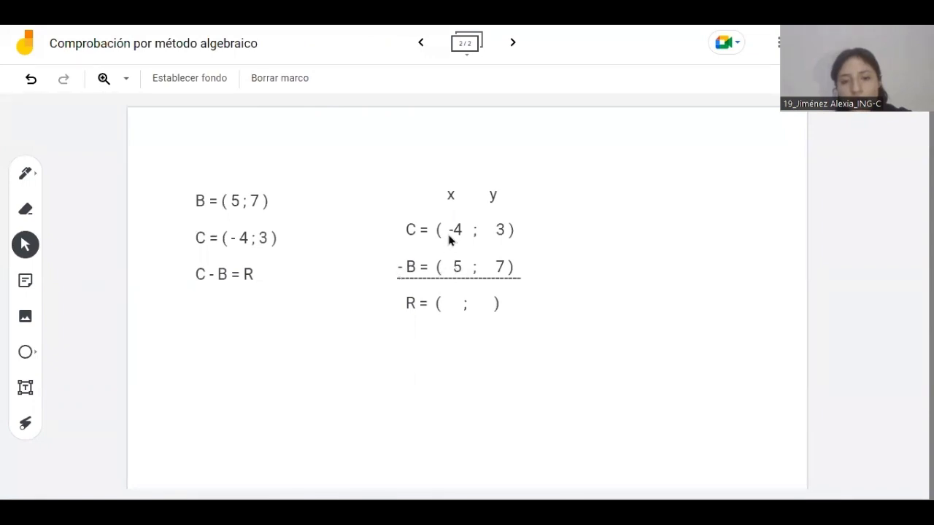
In the Jamboard frame "Comprobación por método algebraico", fill in the result of C - B as R = (-9 ; -4)
left_click(449, 301)
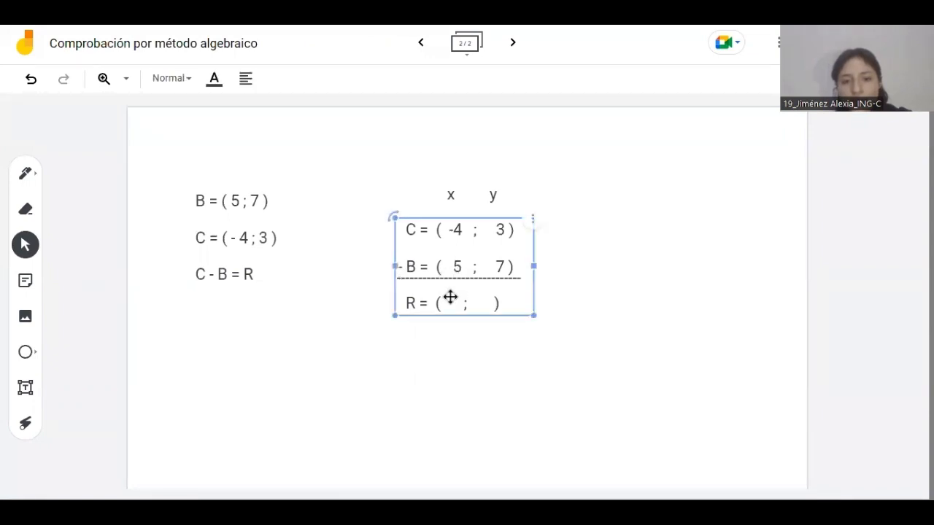
left_click(448, 302)
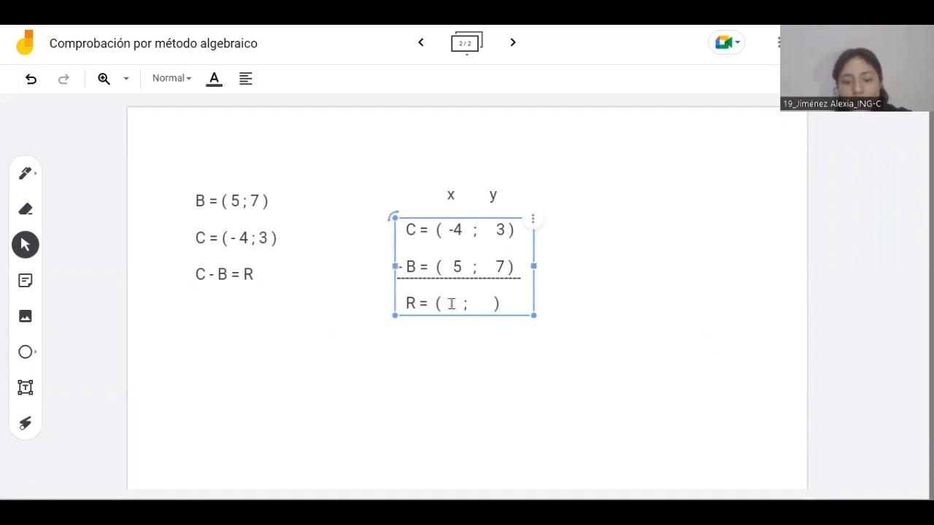
type("-9")
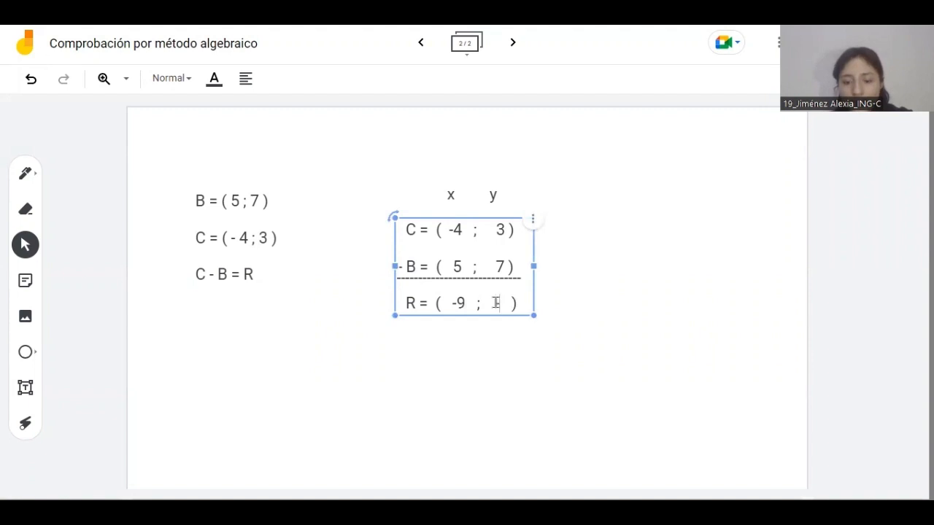
type("-4")
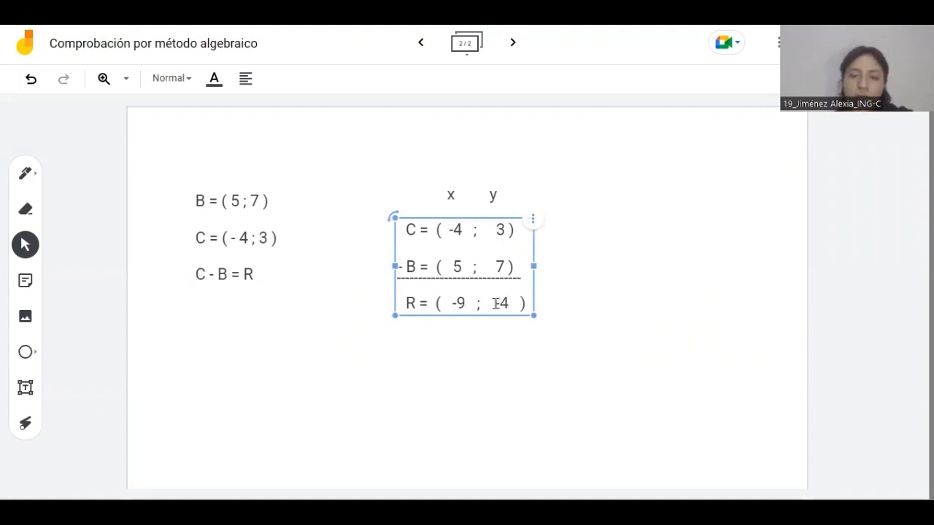
left_click(652, 240)
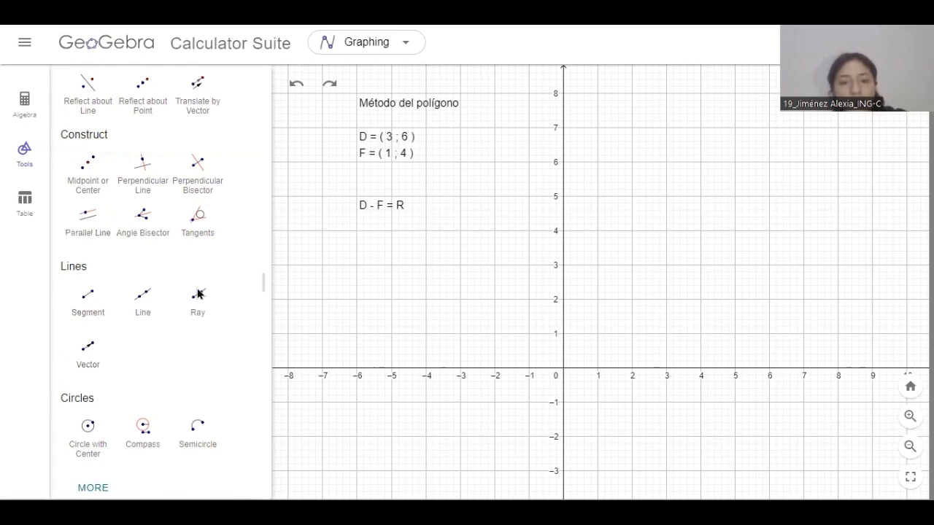
In the GeoGebra polygon-method construction for D - F = R, draw vector D from the origin to (3, 6)
left_click(89, 352)
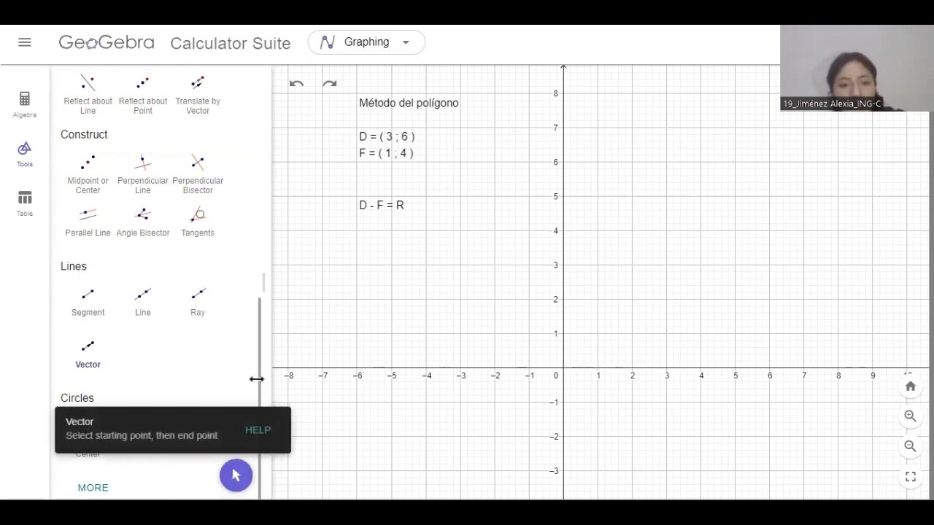
left_click(562, 369)
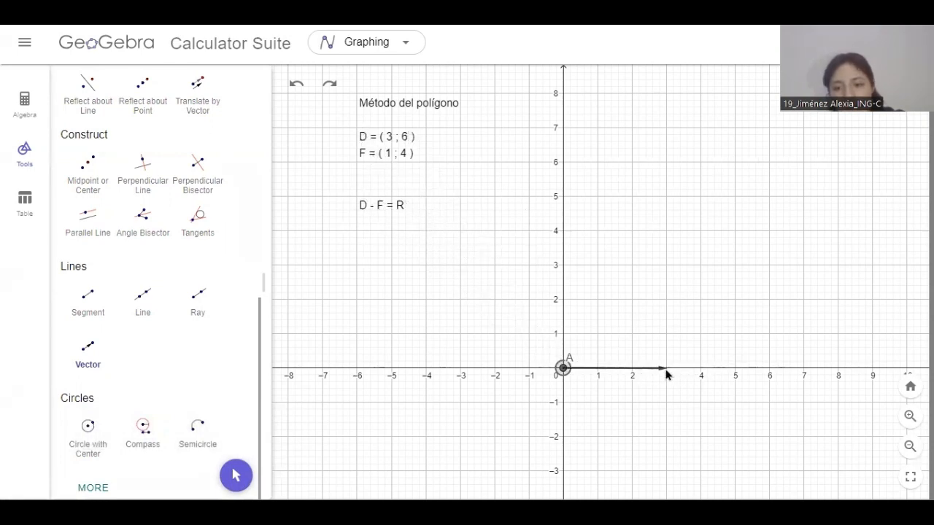
left_click(666, 163)
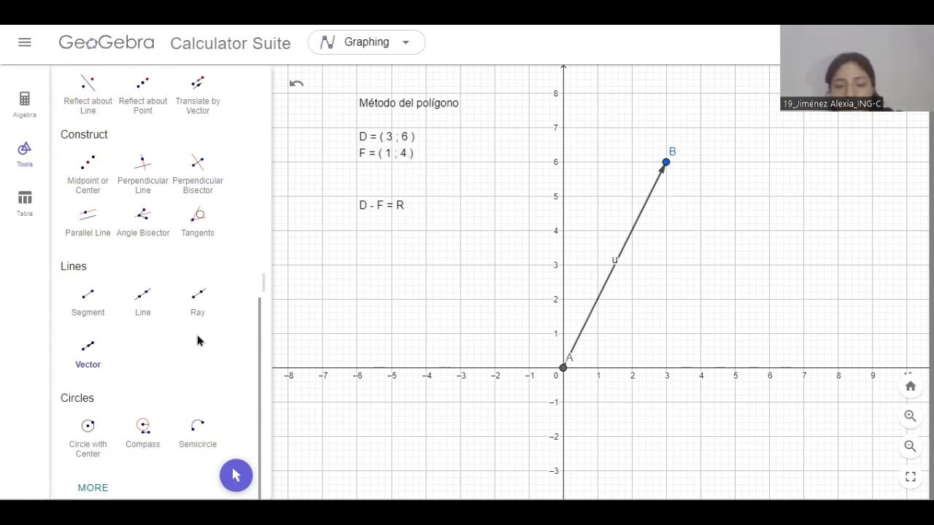
Draw a vector from the tip of the first vector, point B, to (4, 10), and show the construction's algebra list
left_click(91, 350)
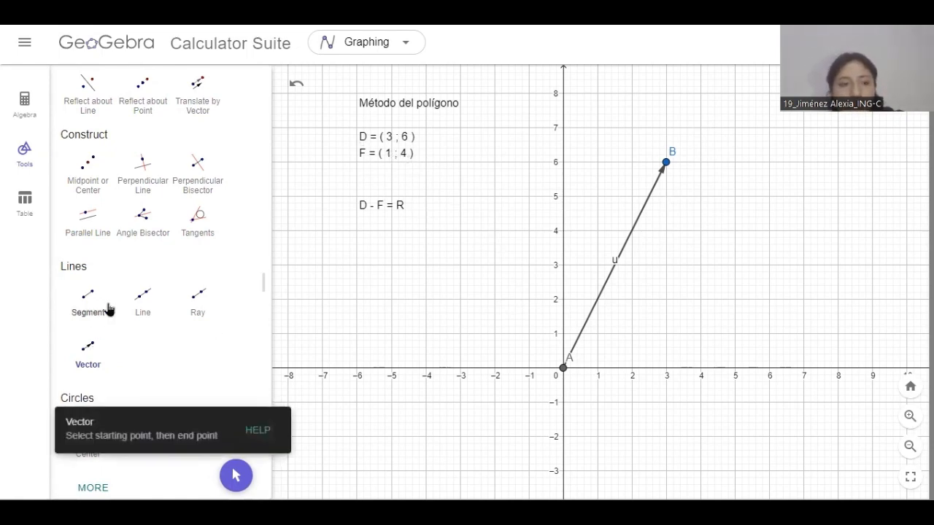
scroll(102, 219, "up", 10)
left_click(95, 124)
left_click_drag(588, 134, 564, 198)
scroll(131, 394, "down", 6)
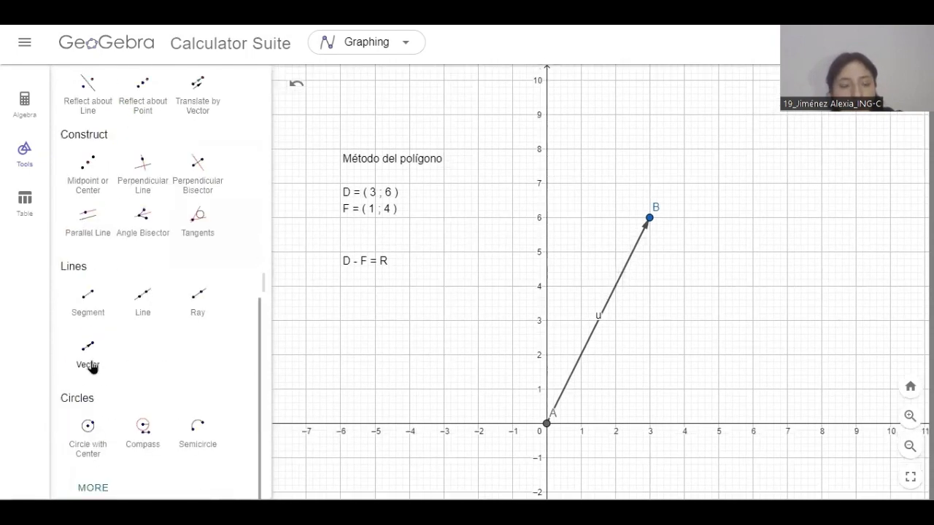
left_click(91, 362)
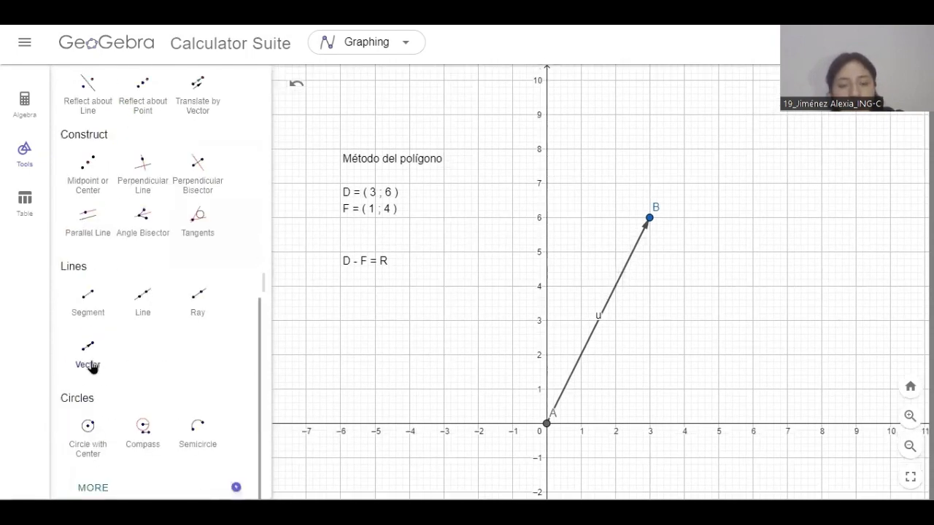
left_click(649, 220)
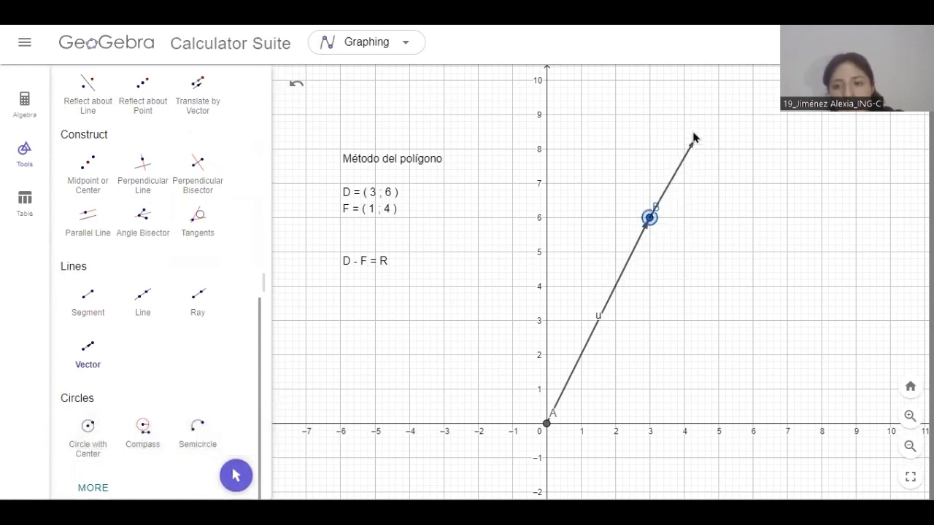
left_click(684, 81)
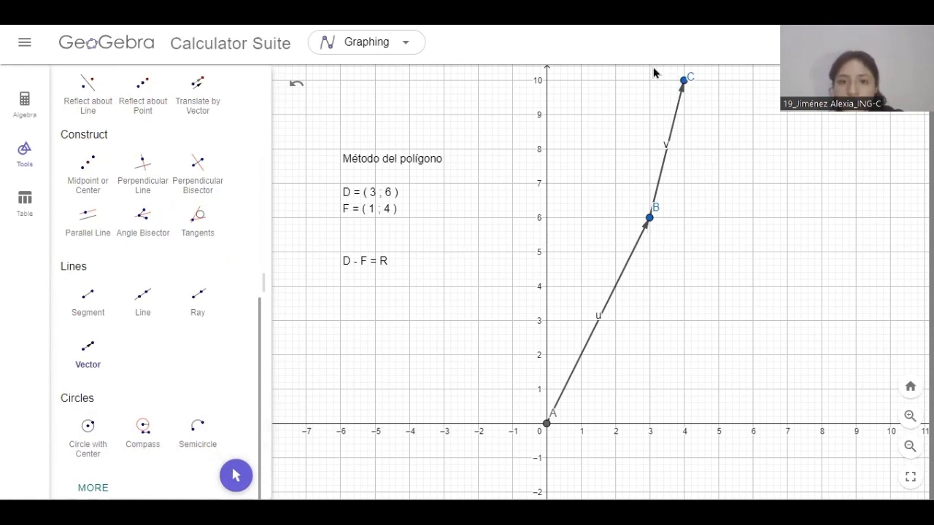
left_click(28, 108)
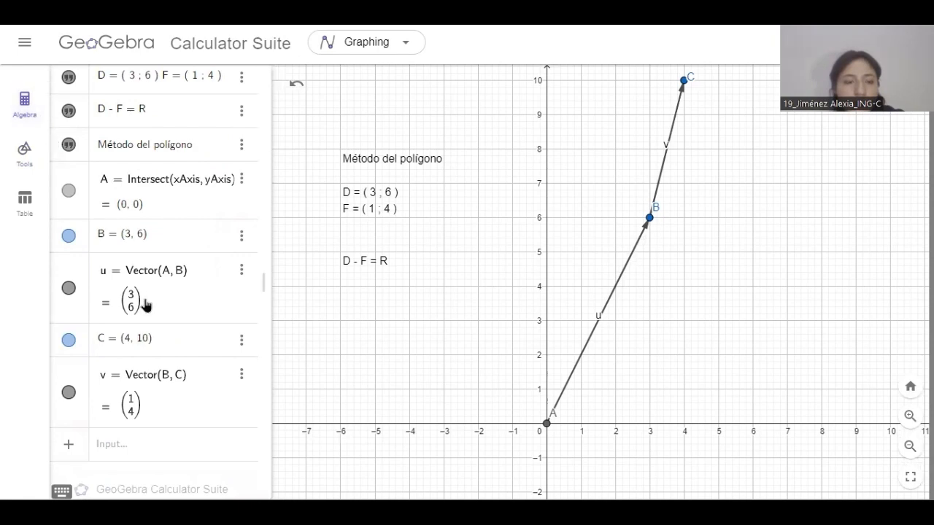
Rename the point at (3, 6) to D and the point at (4, 10) to F in the algebra list
left_click(103, 243)
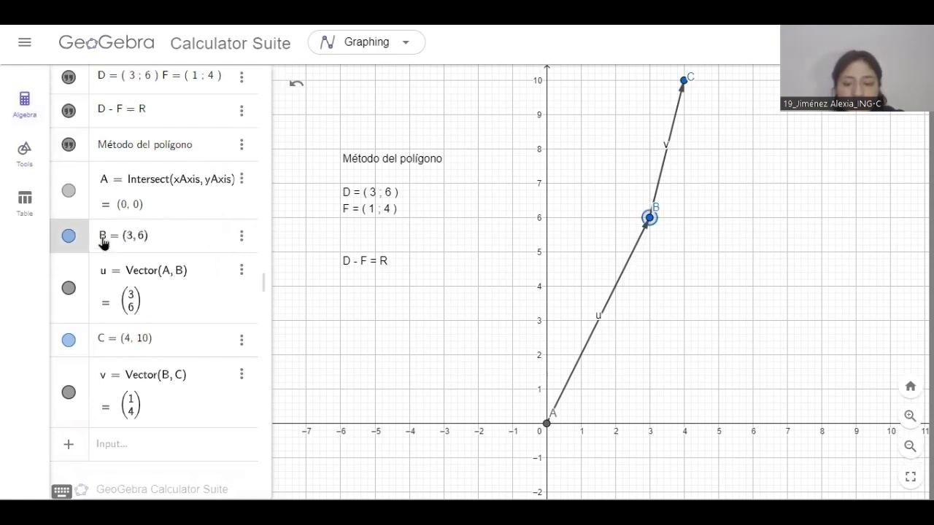
key("BackSpace")
key("Caps_Lock")
type("D")
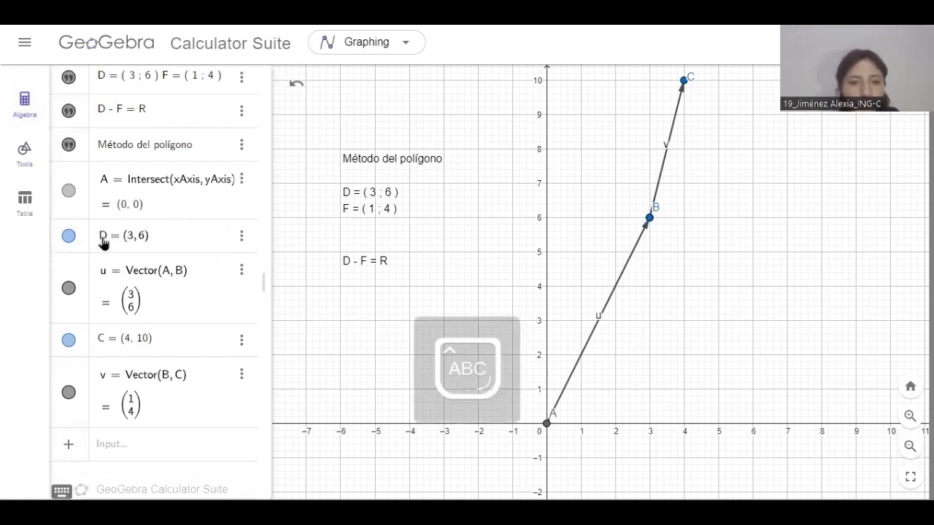
left_click(106, 340)
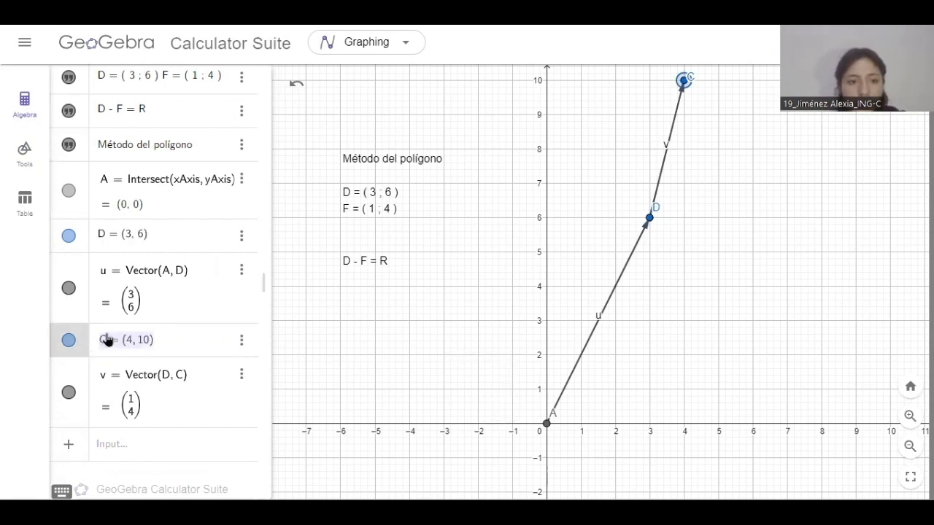
key("BackSpace")
type("F")
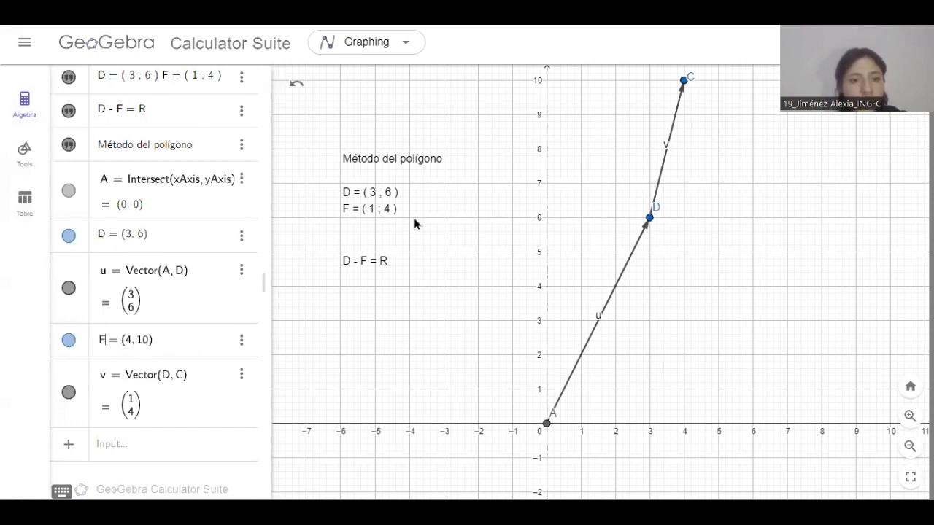
left_click(499, 293)
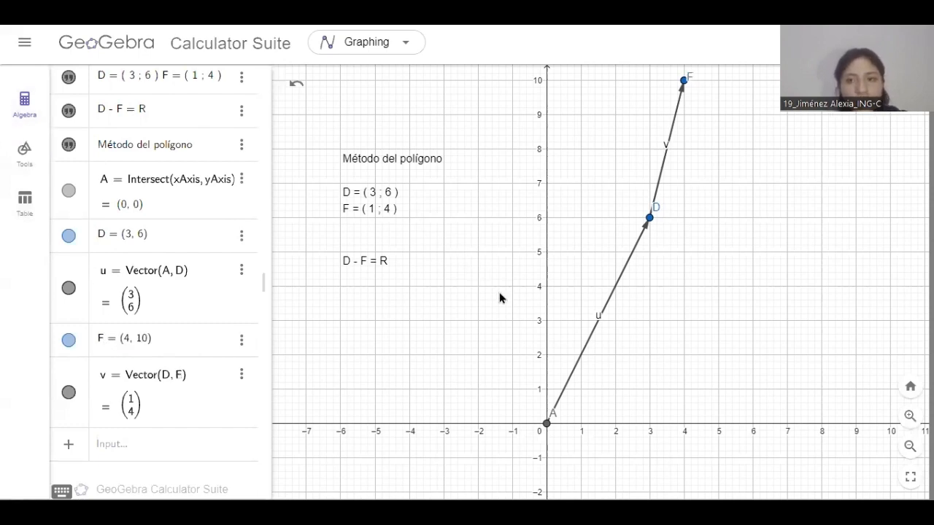
Draw the opposite of vector F from point D to (2, 2), and the resultant vector from origin A to that endpoint
left_click(25, 148)
left_click(89, 350)
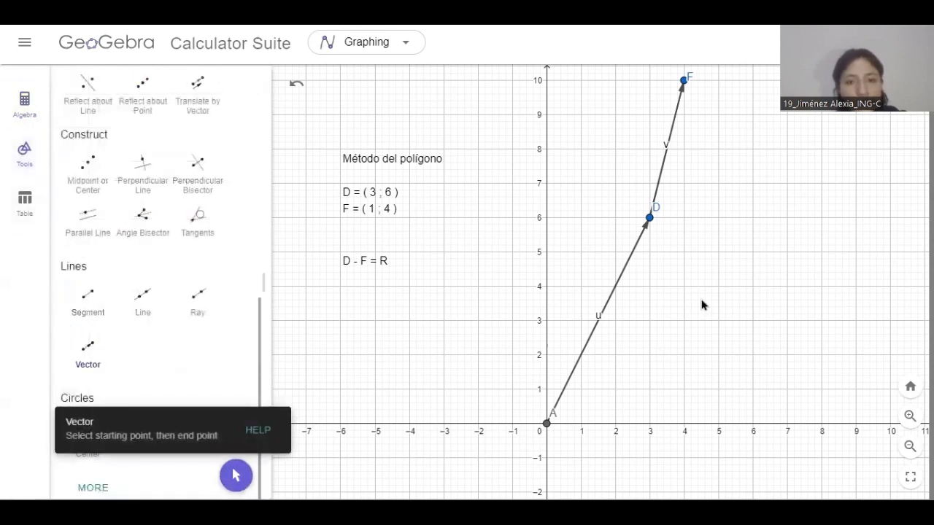
left_click(650, 218)
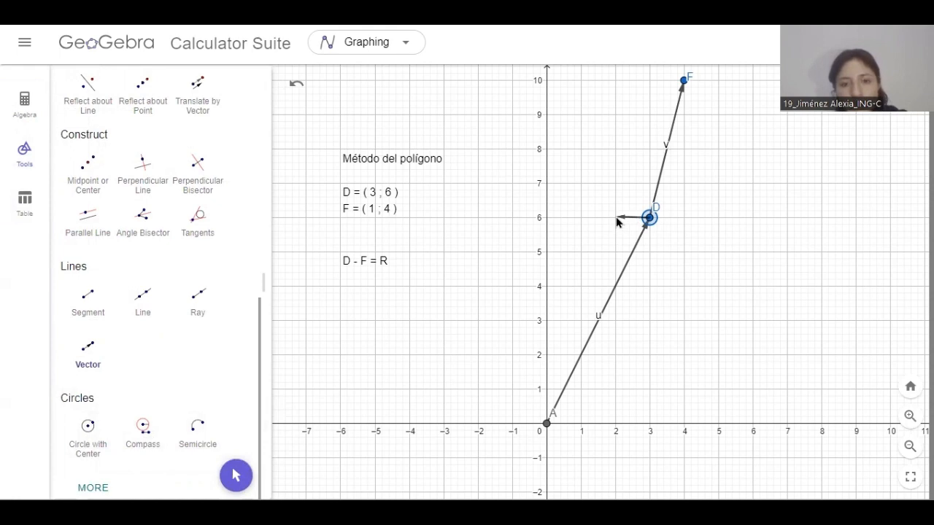
left_click(615, 356)
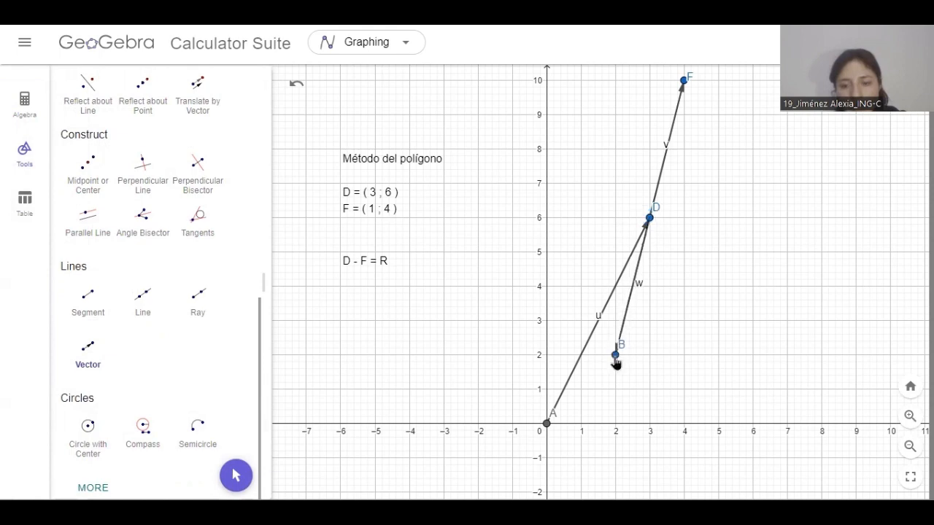
left_click(547, 424)
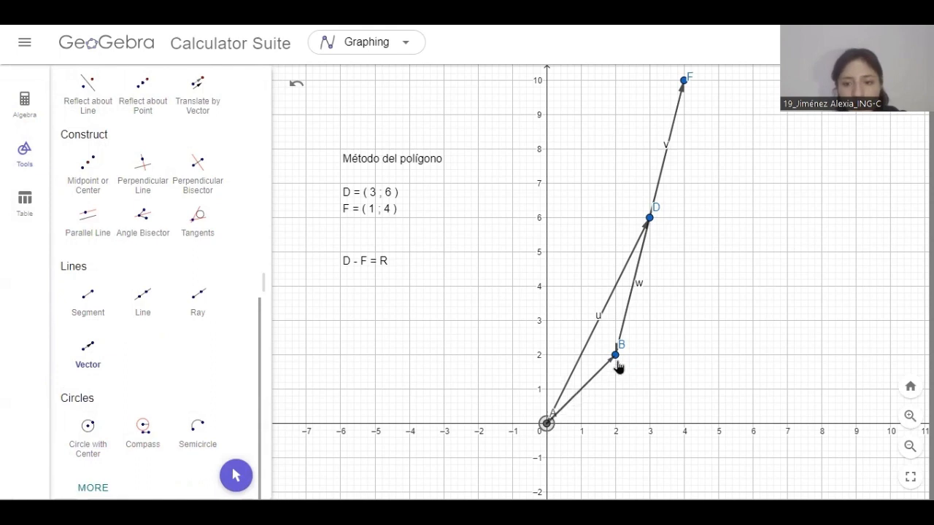
left_click(614, 365)
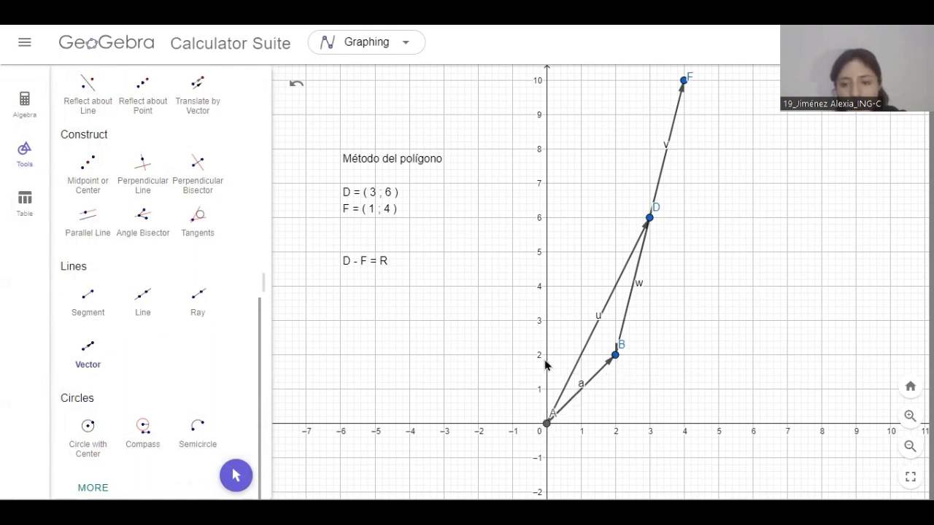